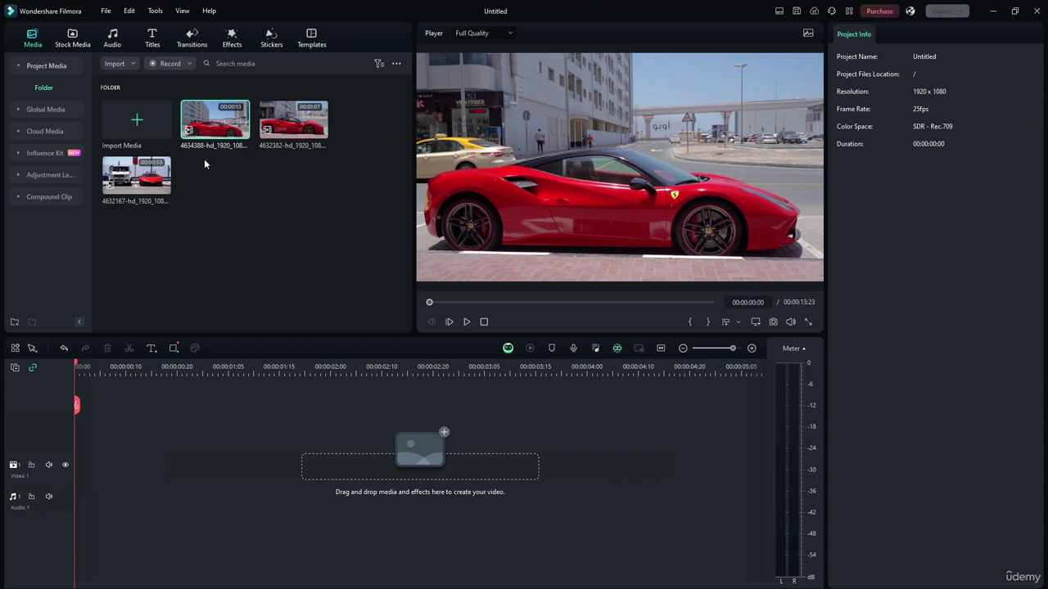
Preview the imported car clips in the project media.
click(137, 177)
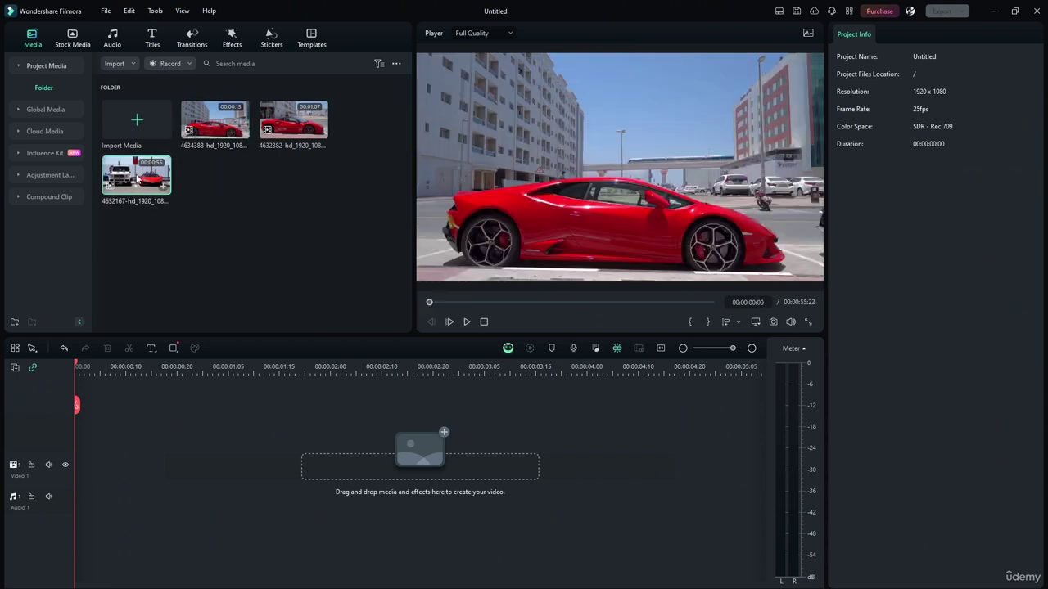
key(space)
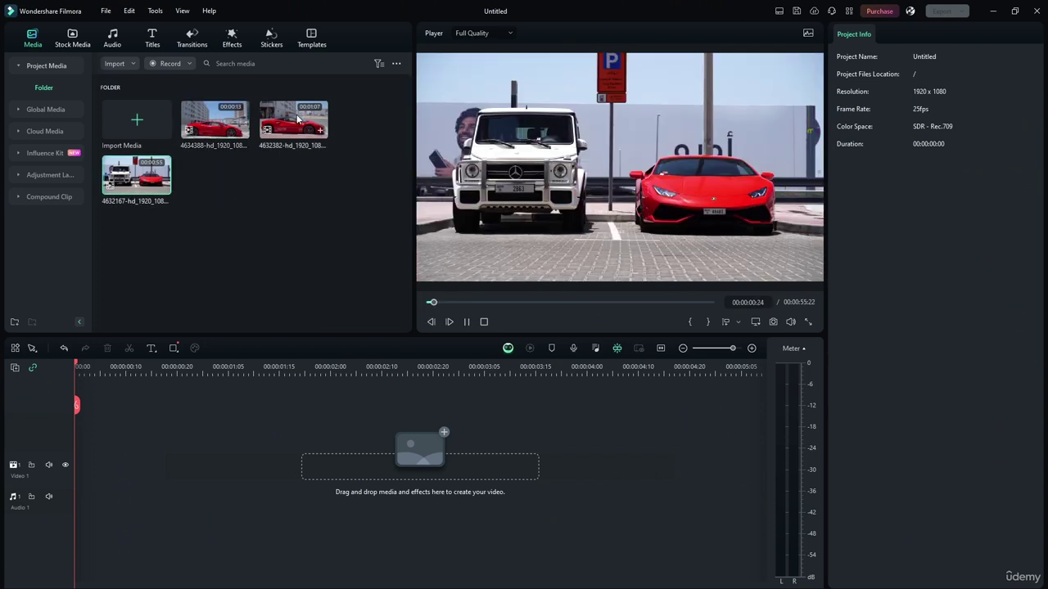
click(215, 119)
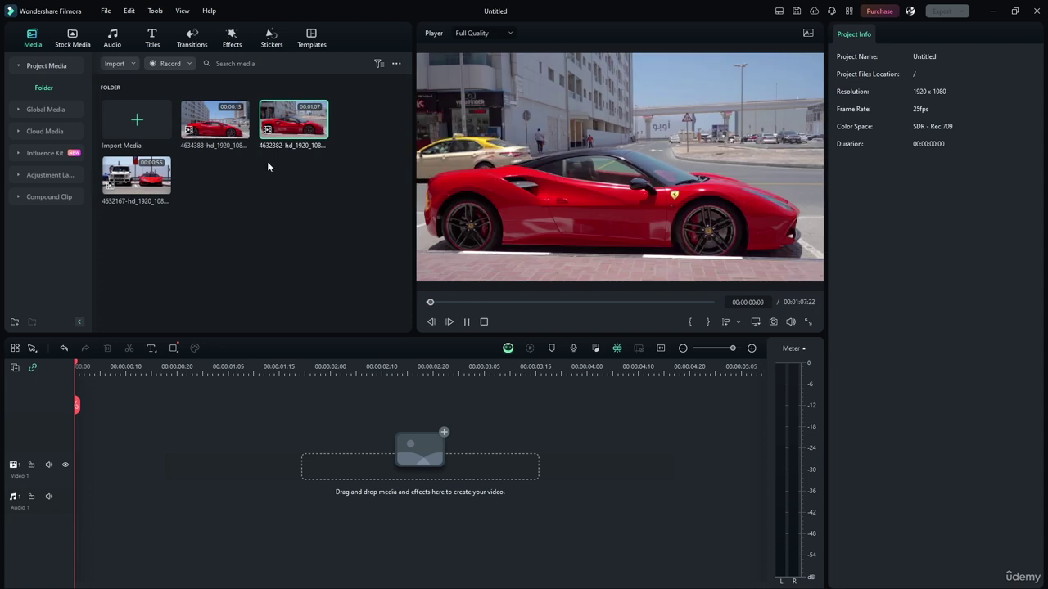
Place the 4632382 clip at the start of Video 1 and trim its end to 10 seconds.
drag(292, 131, 95, 466)
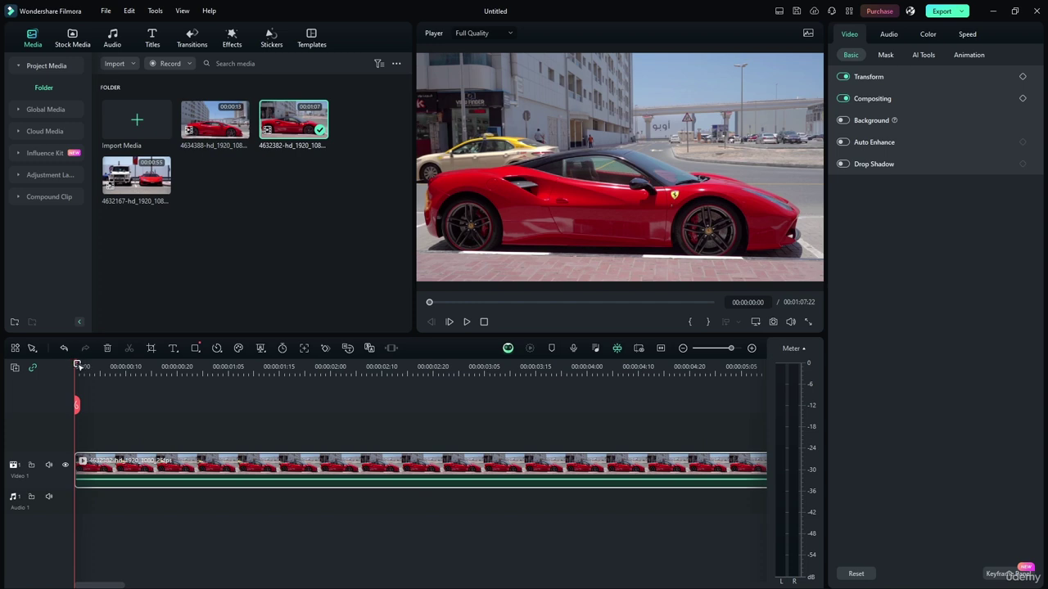
drag(78, 366, 736, 368)
drag(447, 305, 389, 290)
click(662, 350)
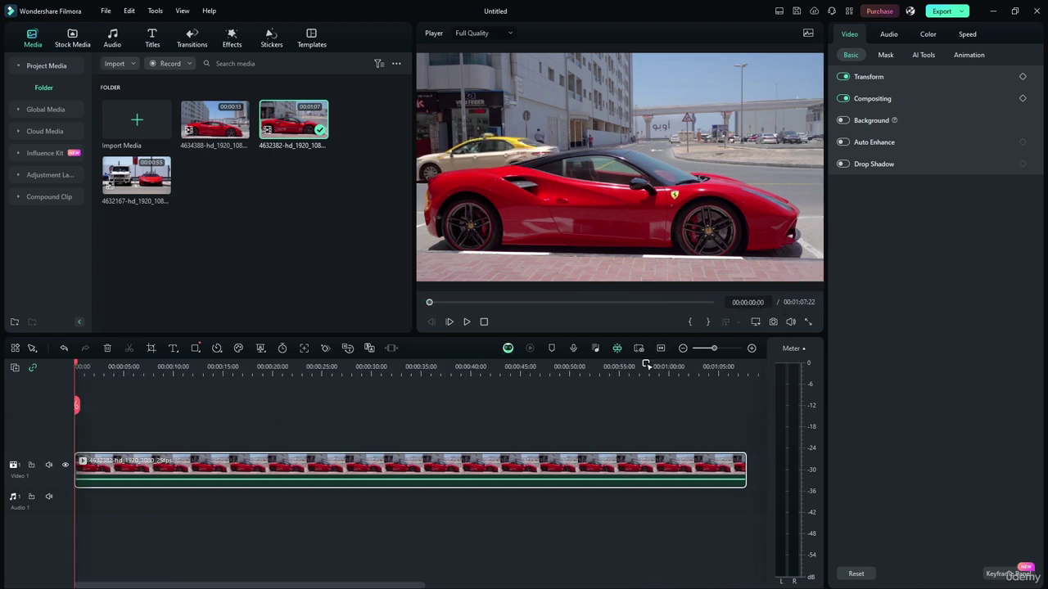
drag(743, 468, 172, 428)
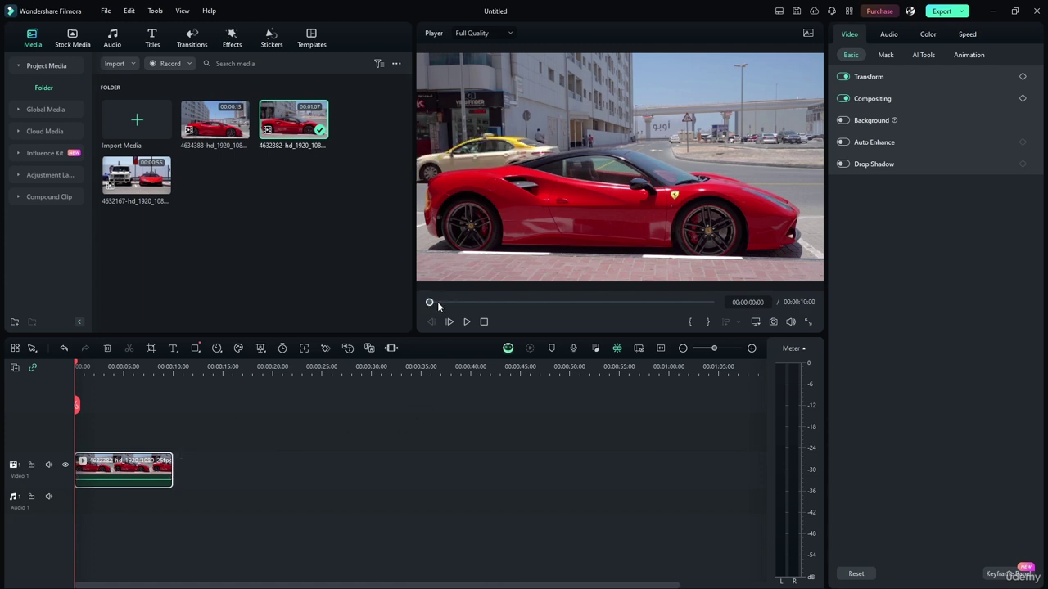
Add the 4632167 clip directly after the first clip and trim its end to the 20-second mark.
drag(139, 190, 311, 466)
click(312, 465)
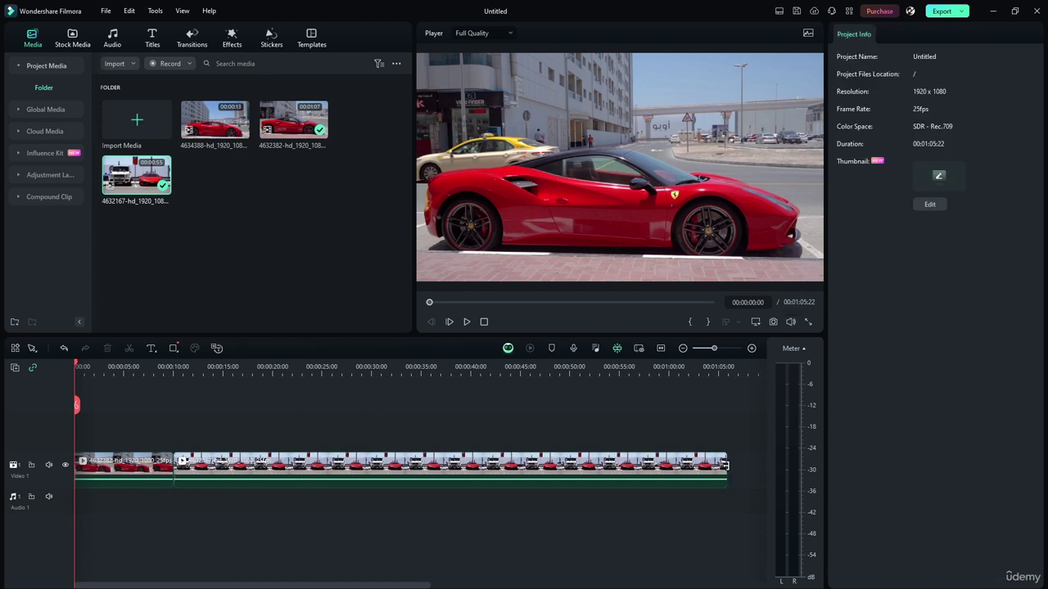
drag(724, 465, 269, 444)
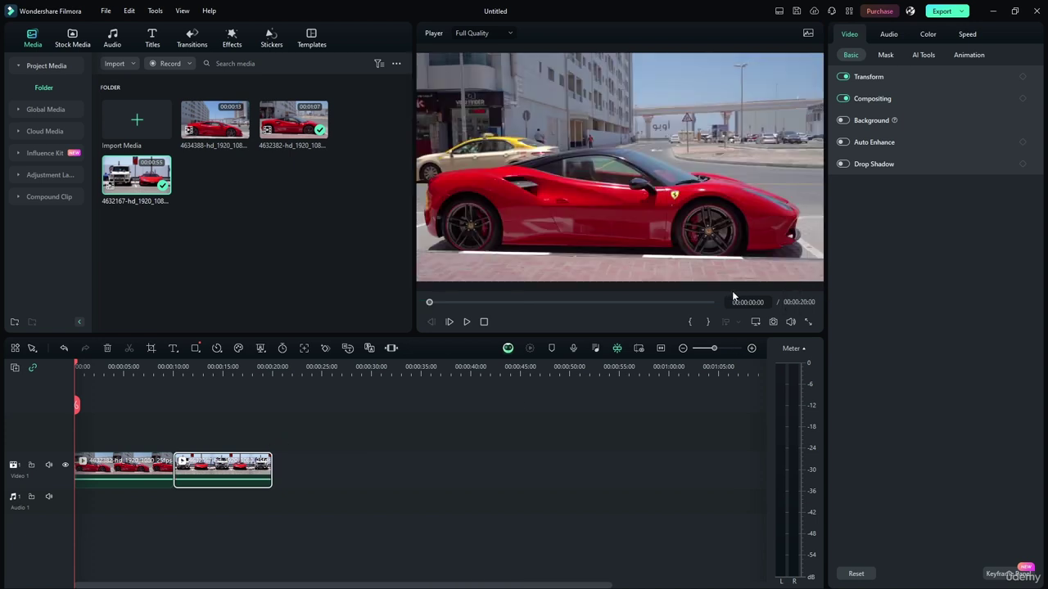
Append the 4634388 clip after the second clip and trim its end to the 30-second mark.
double_click(201, 123)
drag(284, 387, 283, 466)
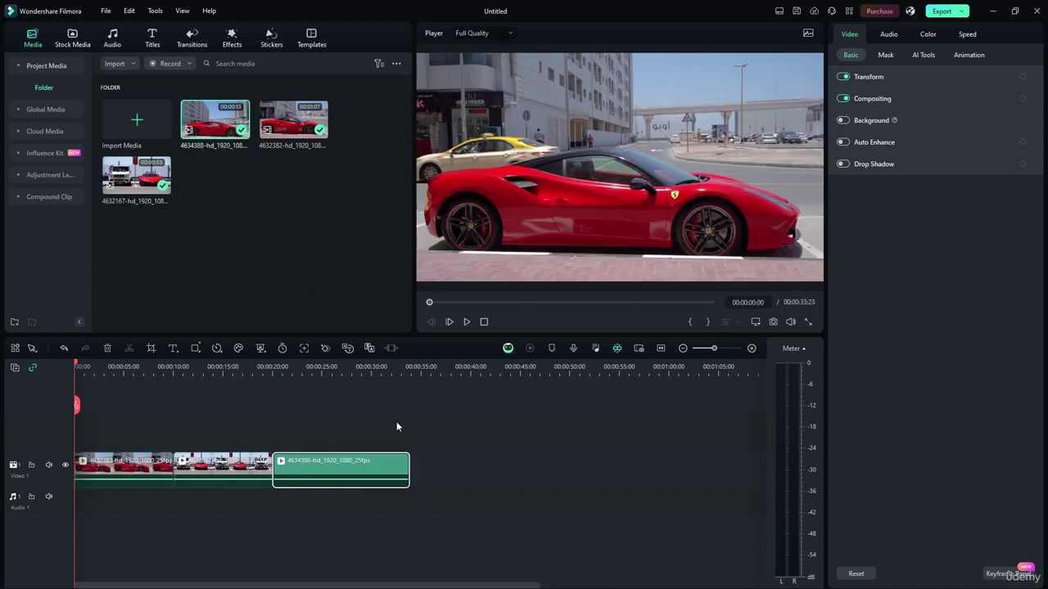
click(392, 421)
click(353, 473)
drag(408, 466, 370, 460)
click(460, 405)
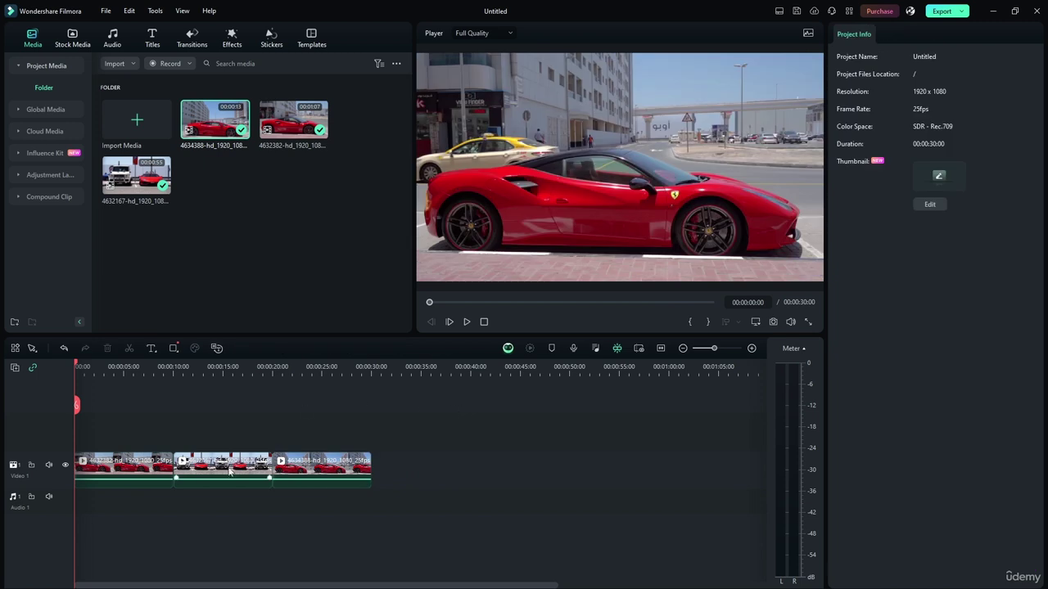
Add the Dissolve transition at both cuts between the three clips.
click(184, 41)
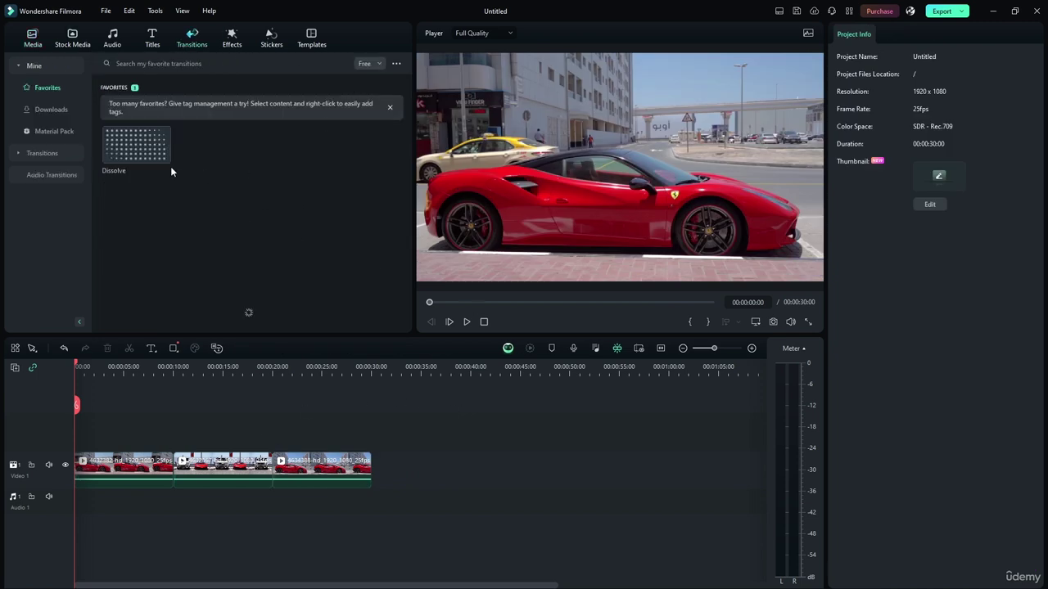
drag(162, 155, 174, 469)
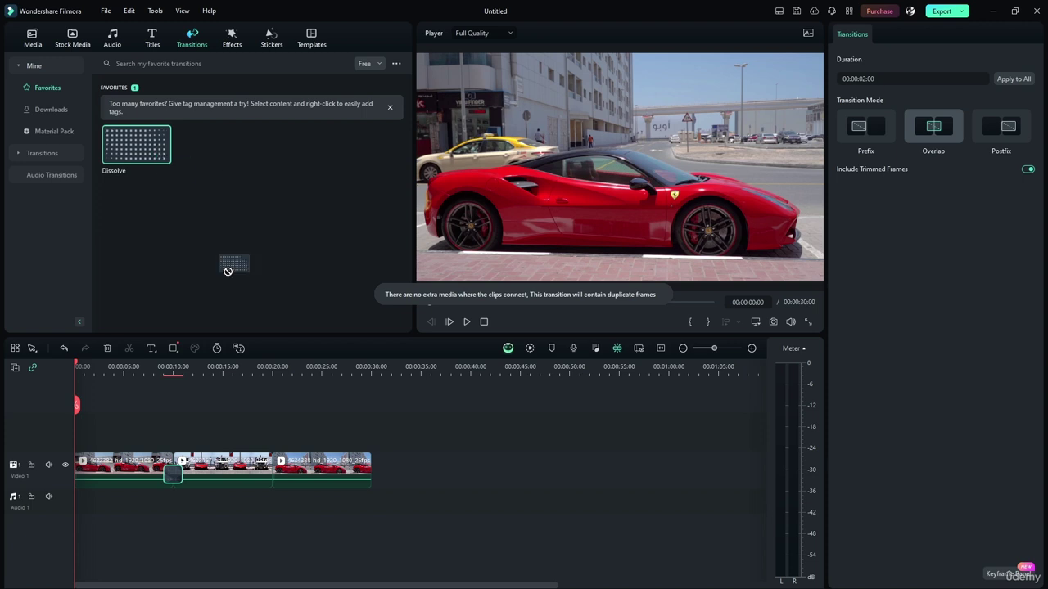
drag(228, 271, 272, 469)
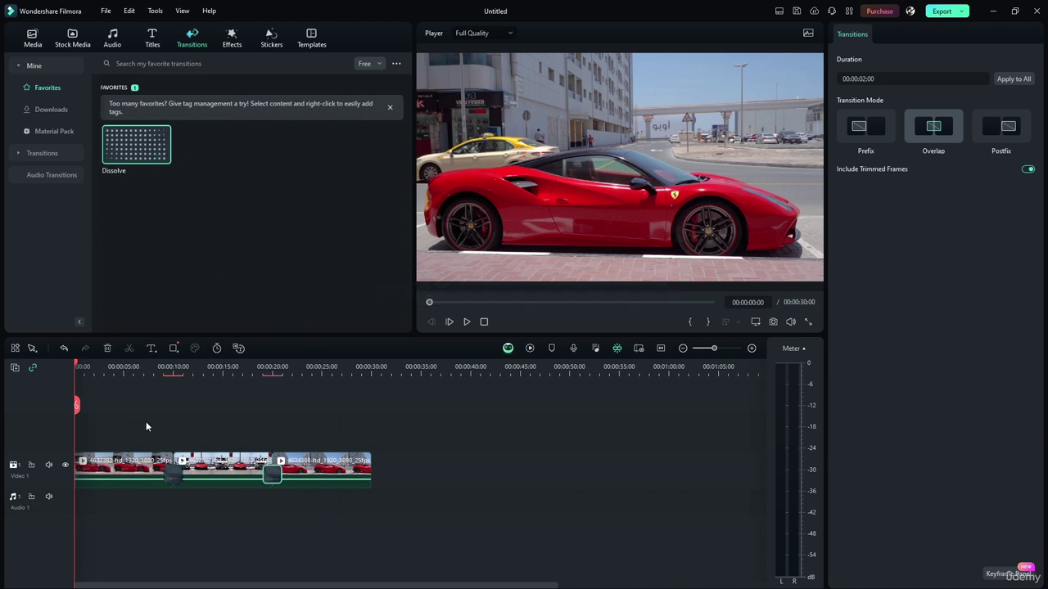
click(146, 426)
Filter the effects to free ones and apply the trending RGB Stroke effect to the first clip.
click(129, 470)
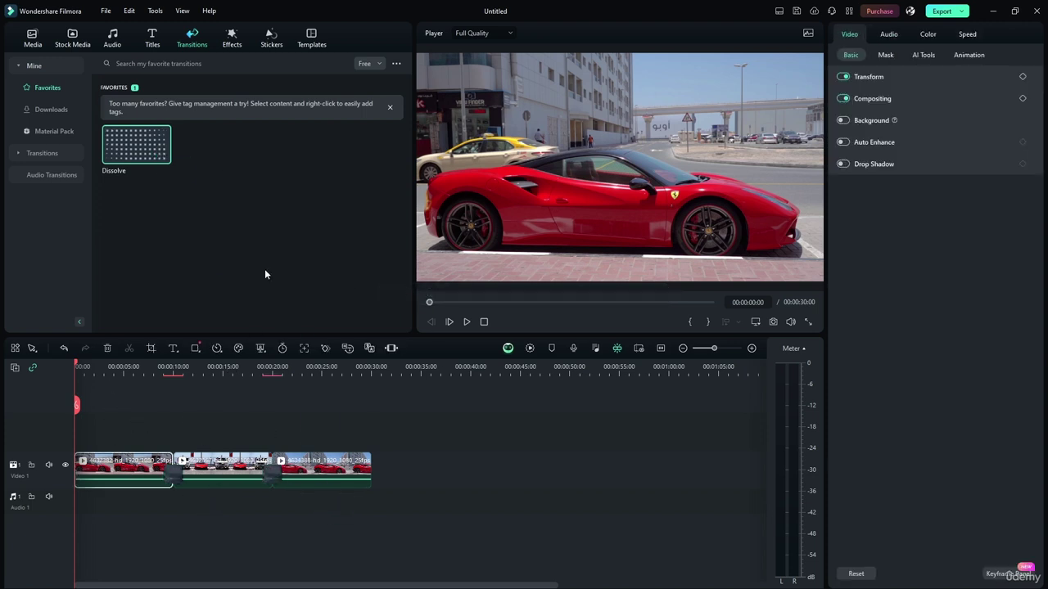
click(233, 39)
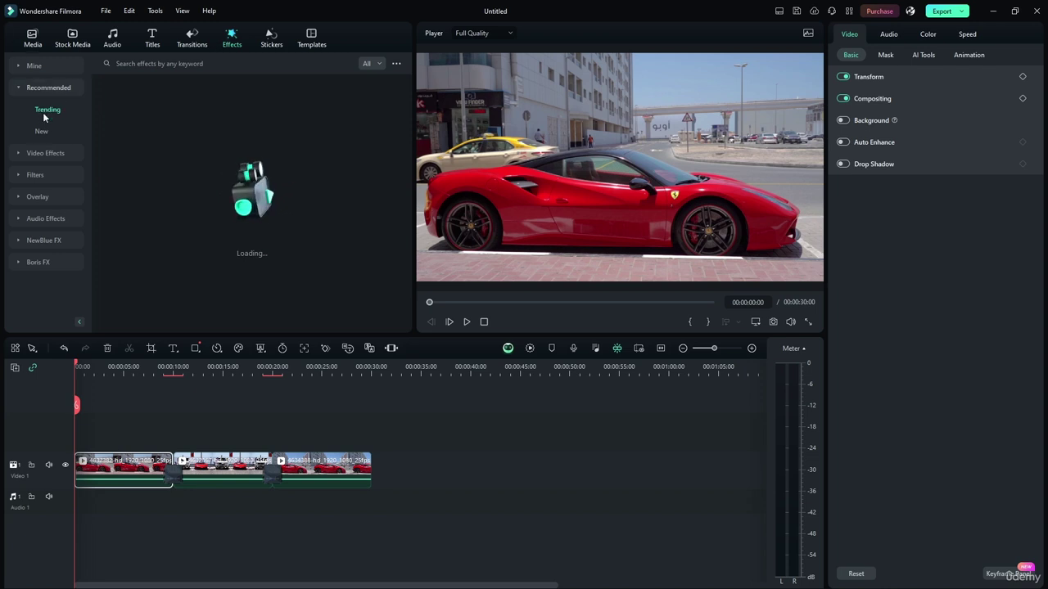
click(376, 64)
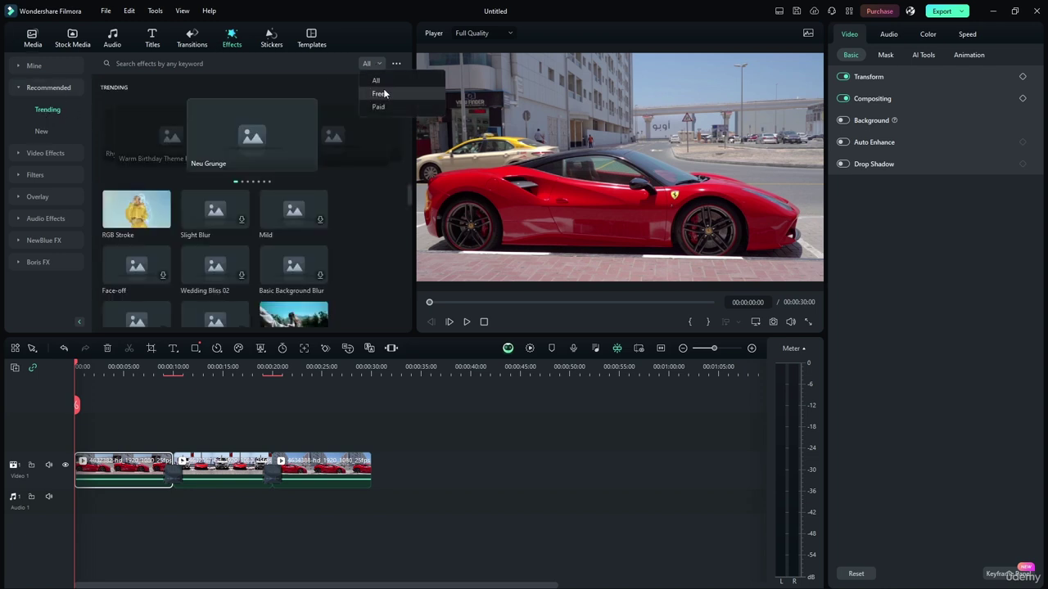
click(382, 94)
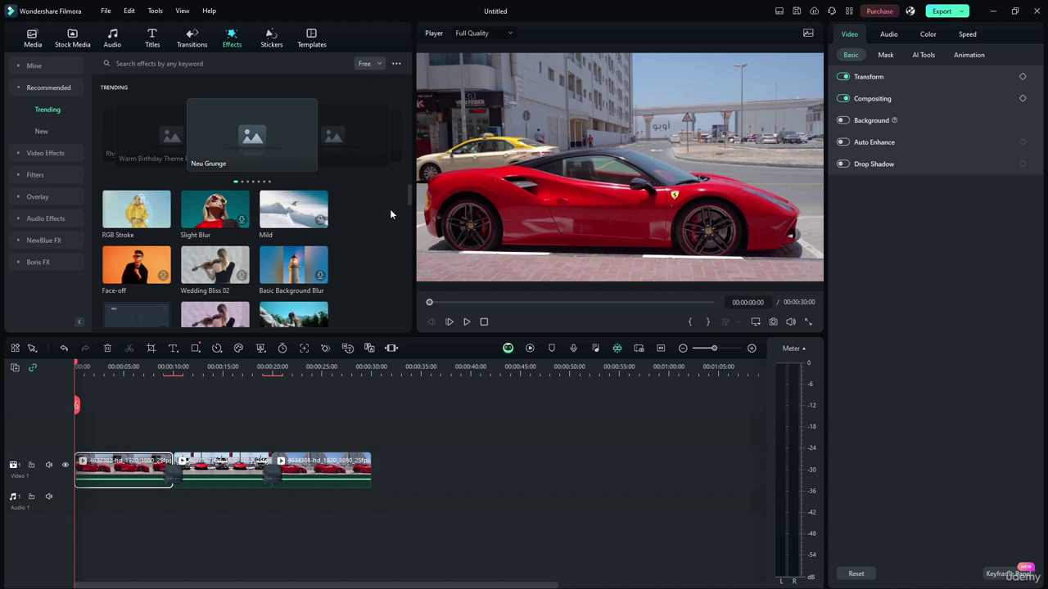
scroll(406, 194, down, 5)
scroll(409, 104, up, 5)
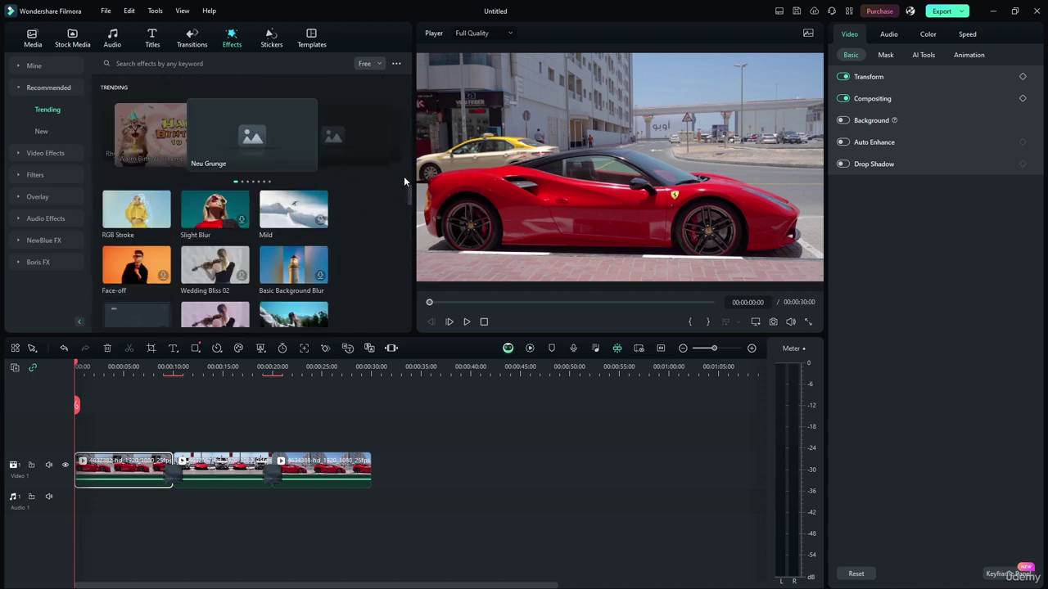
click(127, 214)
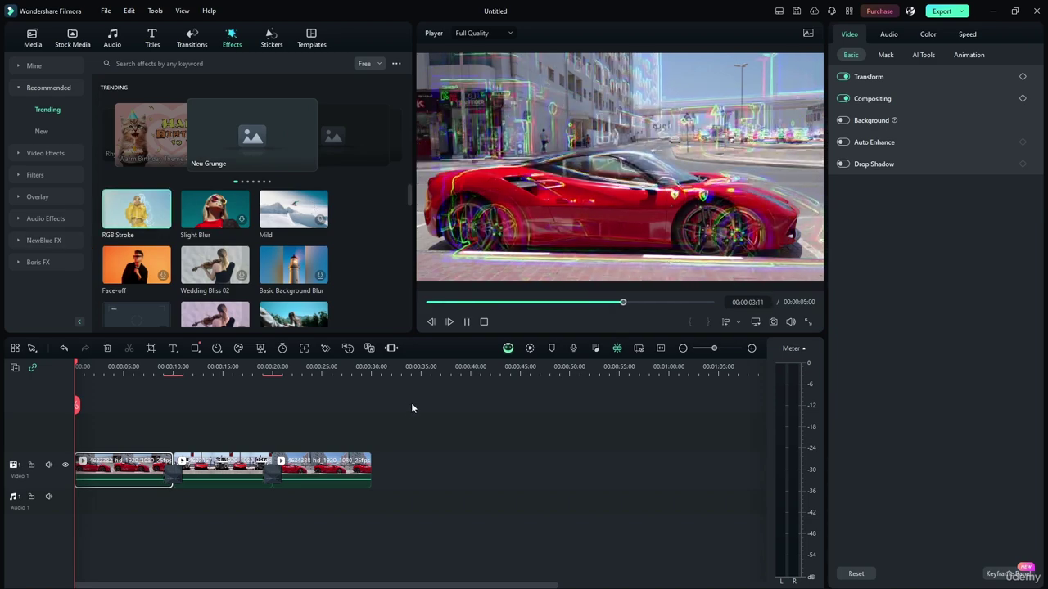
click(121, 473)
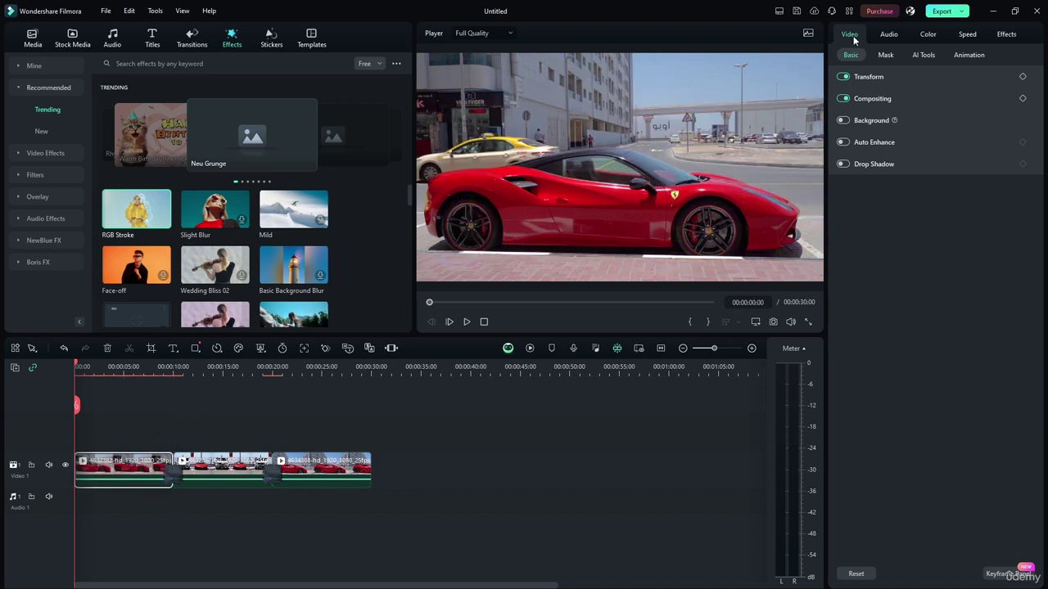
Show the RGB Stroke effect's settings and play back part of the first clip.
click(1003, 34)
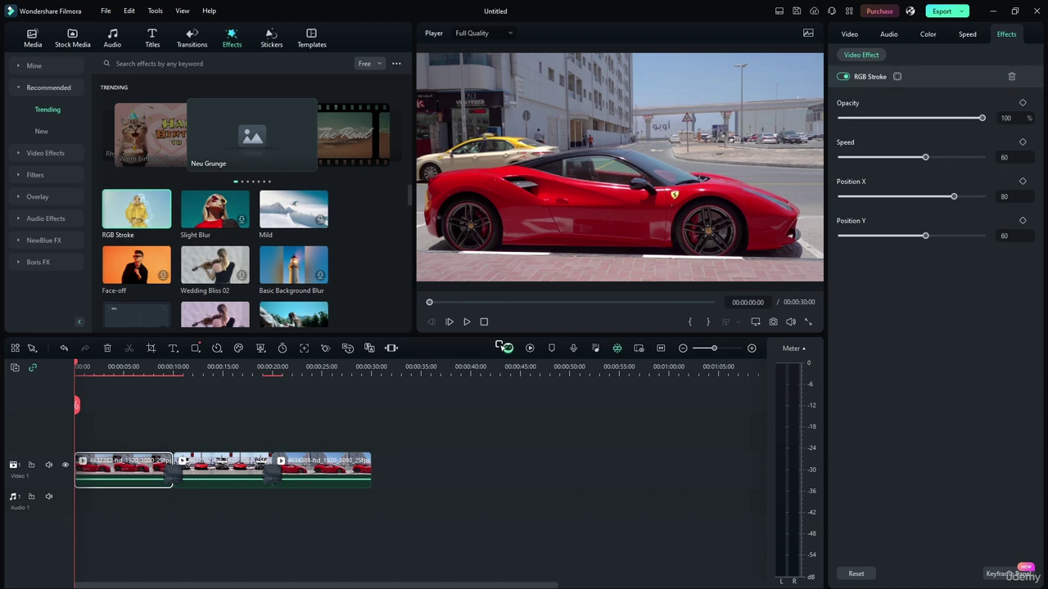
click(466, 322)
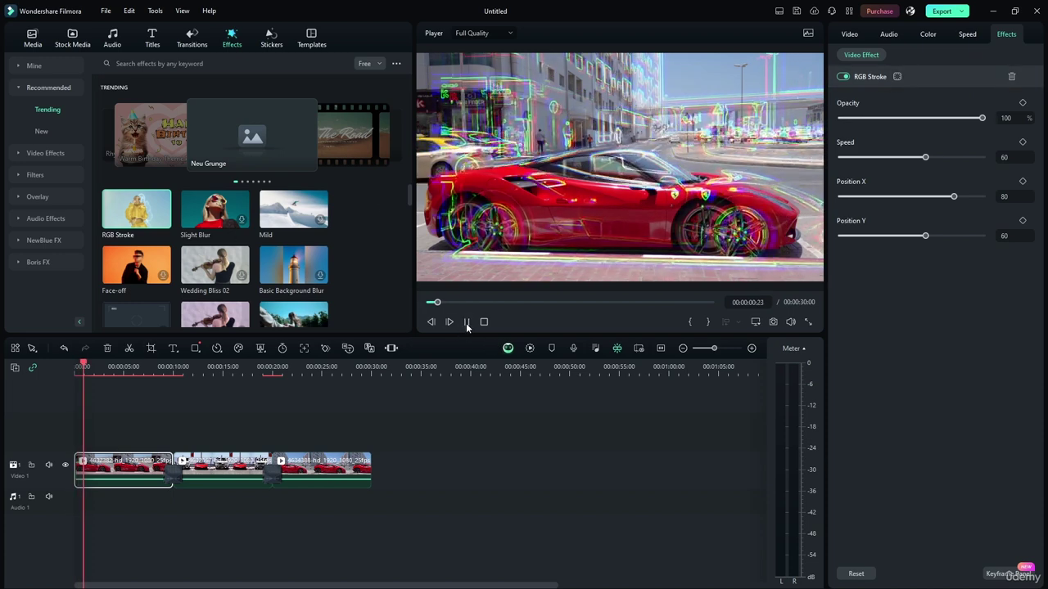
click(466, 322)
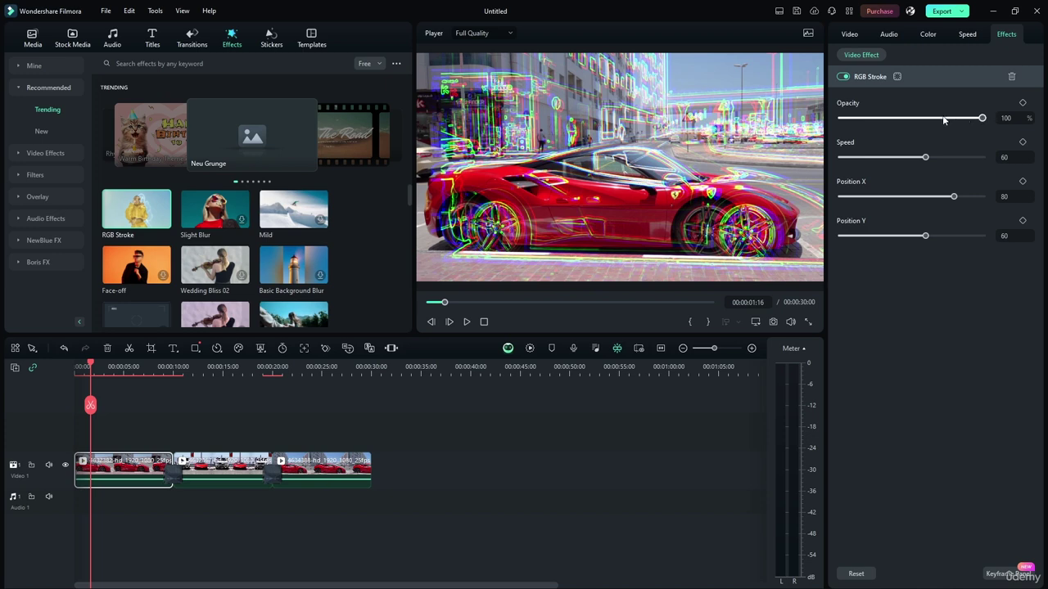
Set the RGB Stroke effect's speed to 0 at 100% opacity and play back the result.
mouse_move(973, 119)
mouse_down()
mouse_move(883, 119)
mouse_move(1015, 123)
mouse_up()
drag(925, 157, 824, 161)
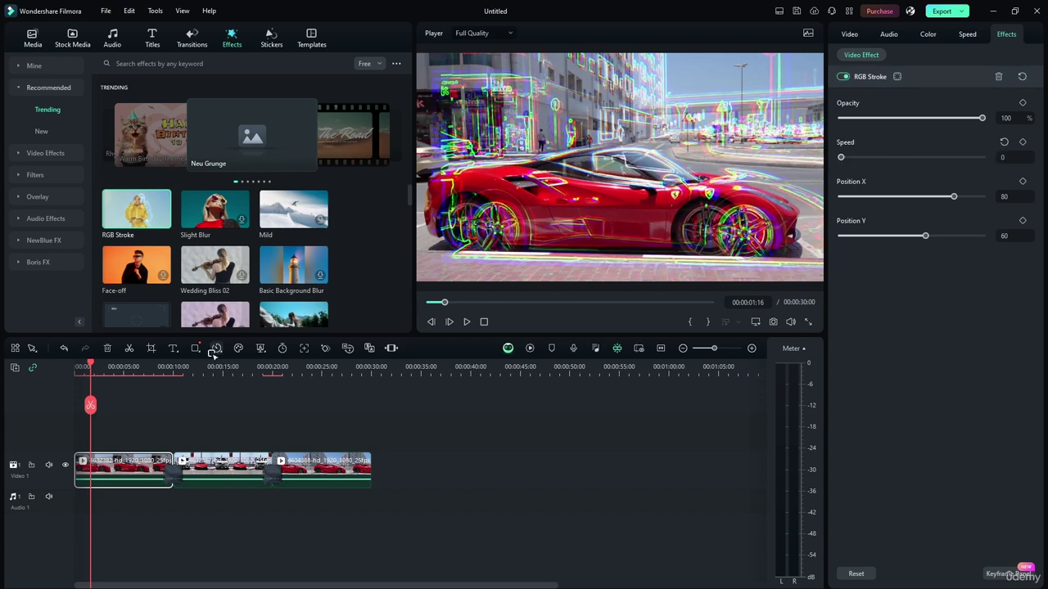
click(467, 321)
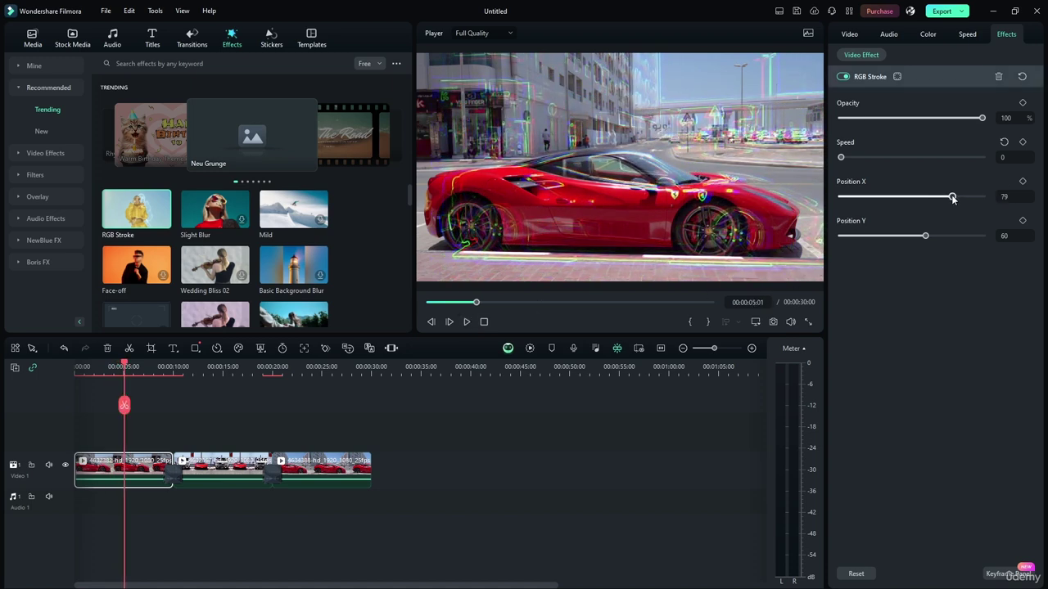
Set the RGB Stroke effect's Position X to 47 and Position Y to 68, previewing the clip in between.
drag(952, 198, 909, 197)
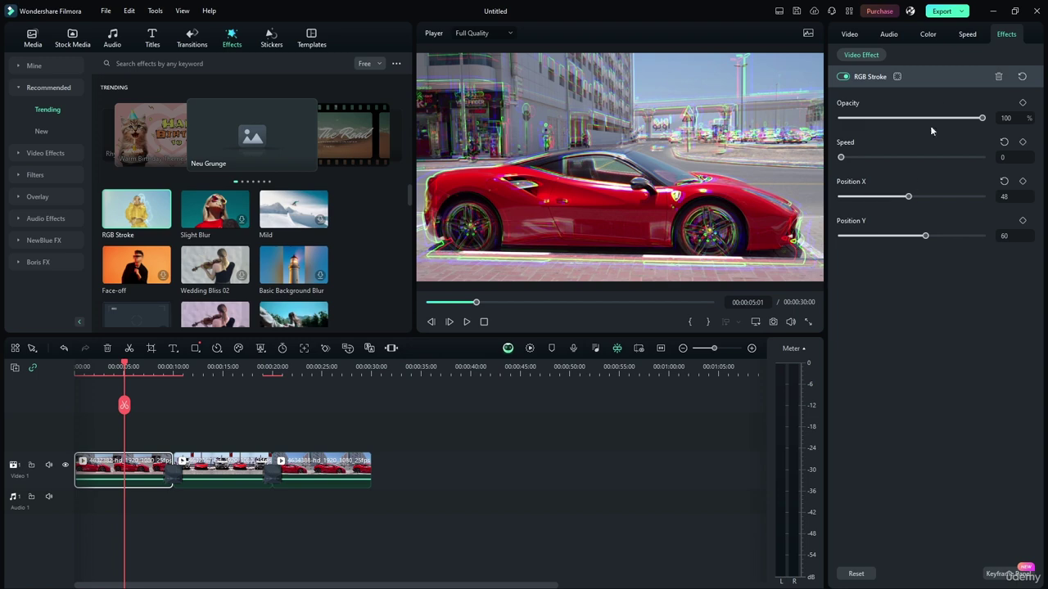
click(469, 325)
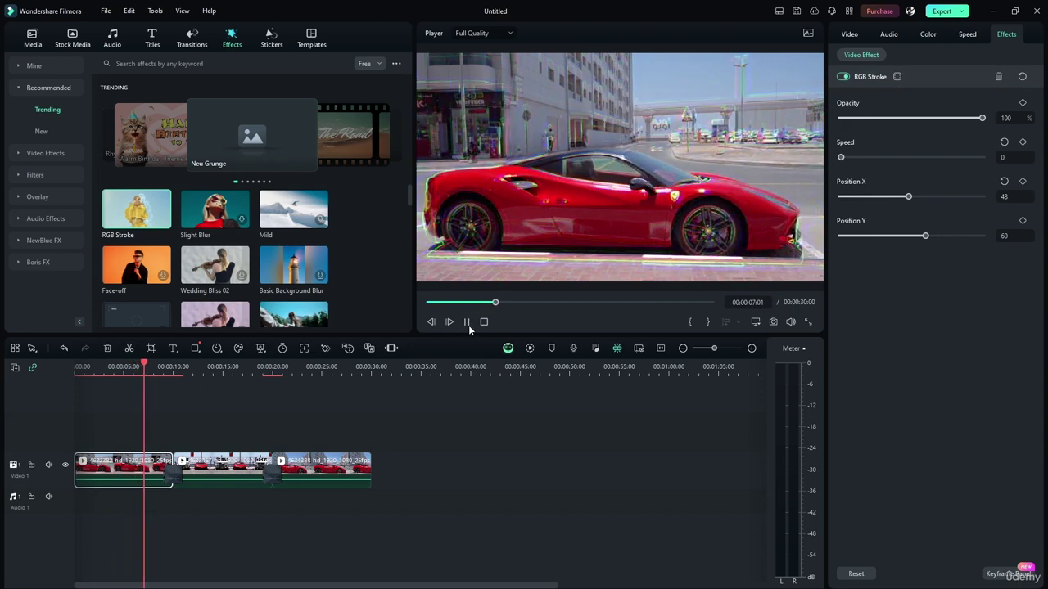
click(468, 325)
drag(499, 302, 495, 304)
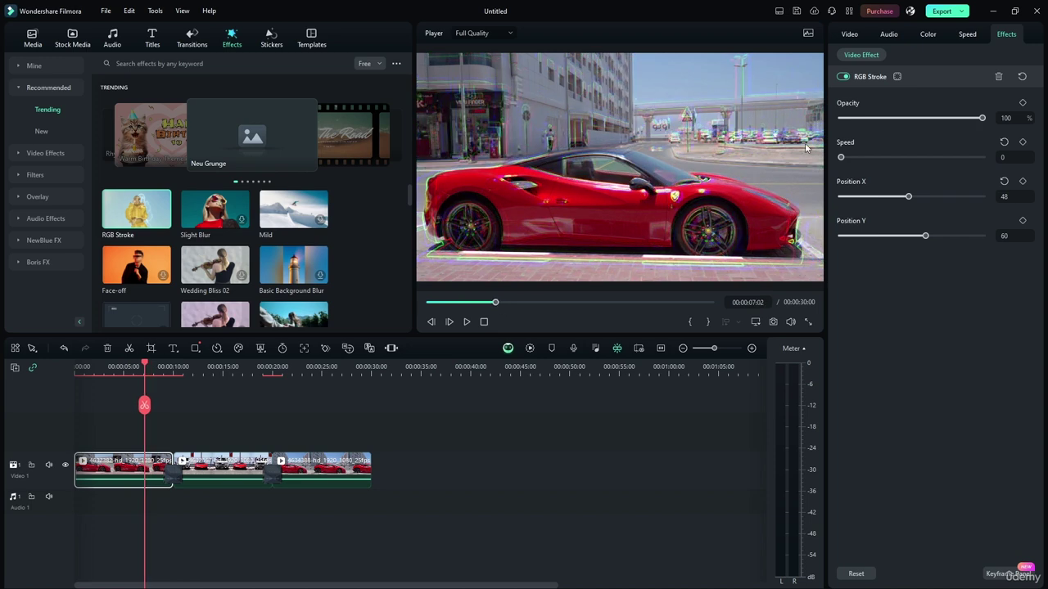
drag(909, 198, 906, 197)
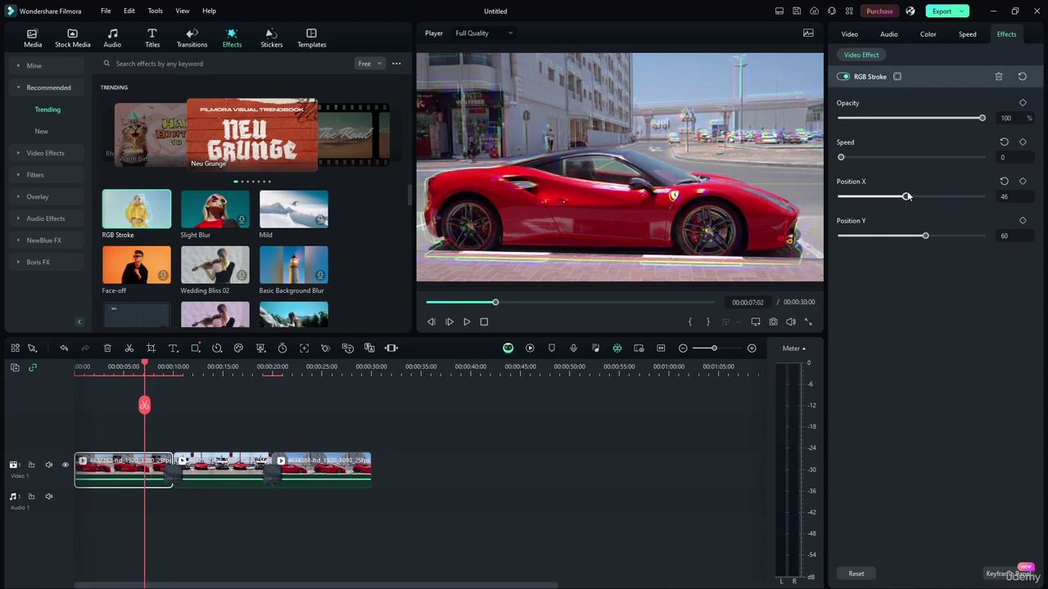
mouse_move(925, 236)
mouse_down()
mouse_move(907, 238)
mouse_move(950, 237)
mouse_move(937, 236)
mouse_up()
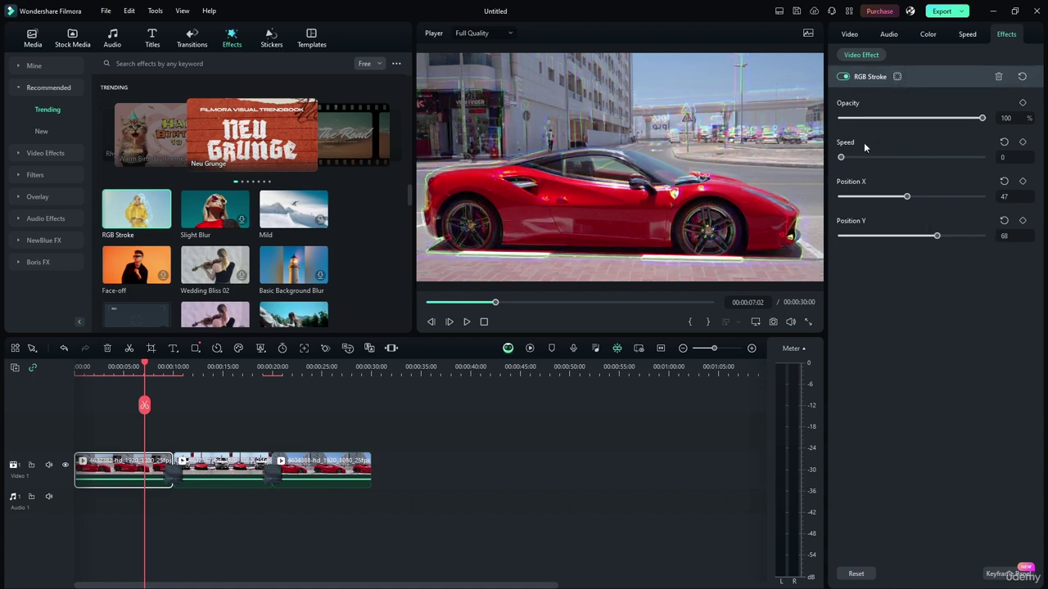
Raise the RGB Stroke effect's speed to 100 and preview the clip from its start.
drag(841, 158, 982, 158)
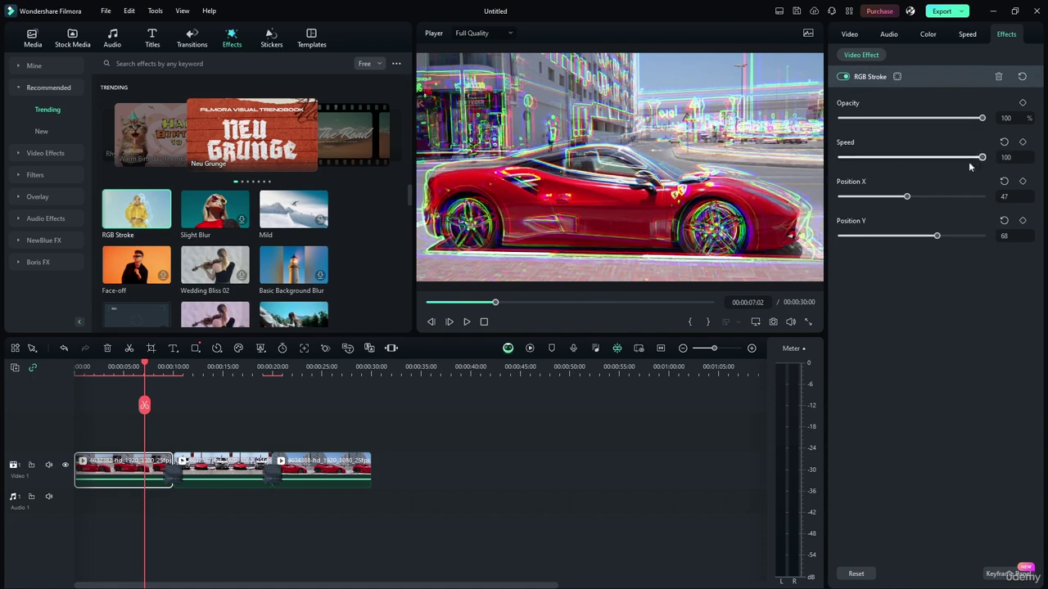
drag(148, 363, 75, 363)
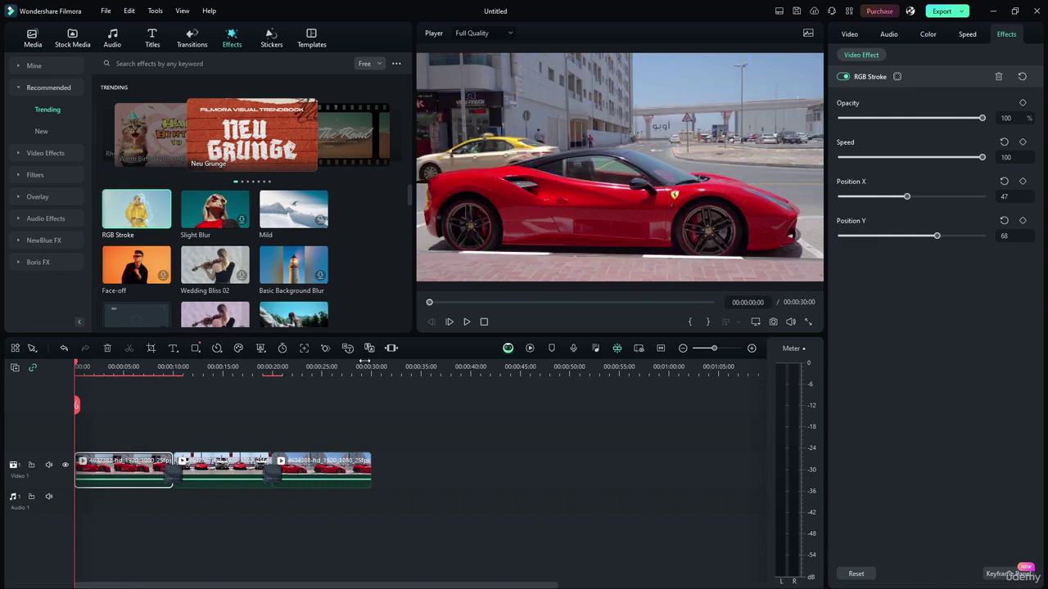
click(468, 323)
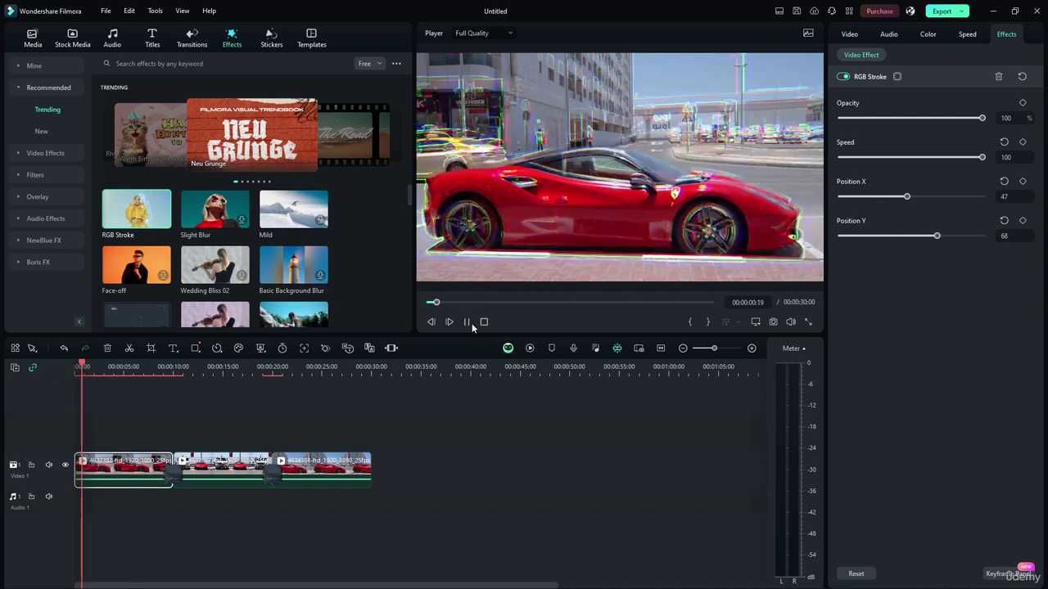
click(468, 323)
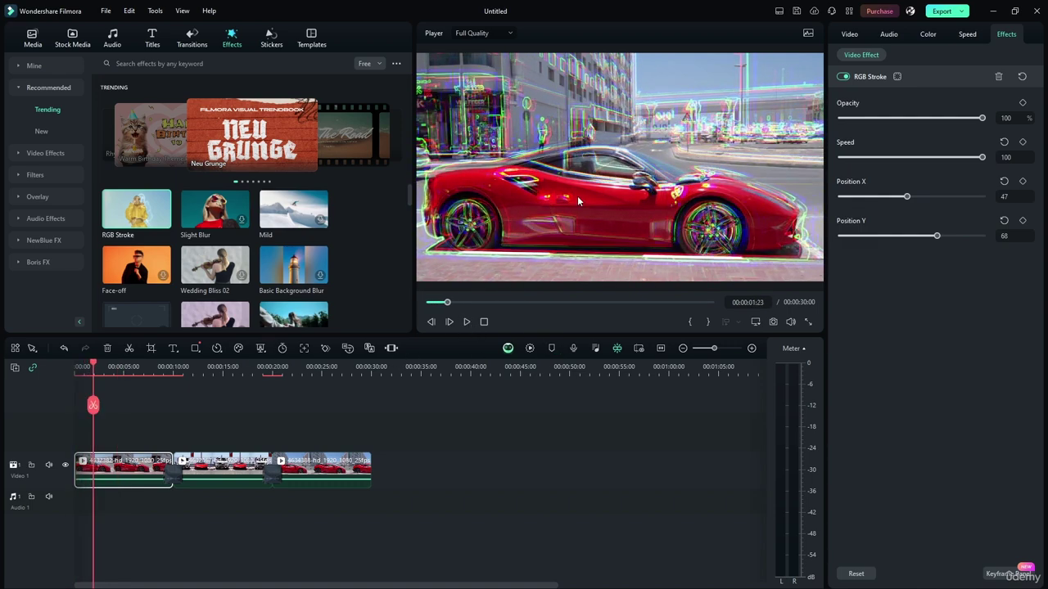
Add a Circle mask to the RGB Stroke effect on the first clip.
click(919, 77)
click(898, 76)
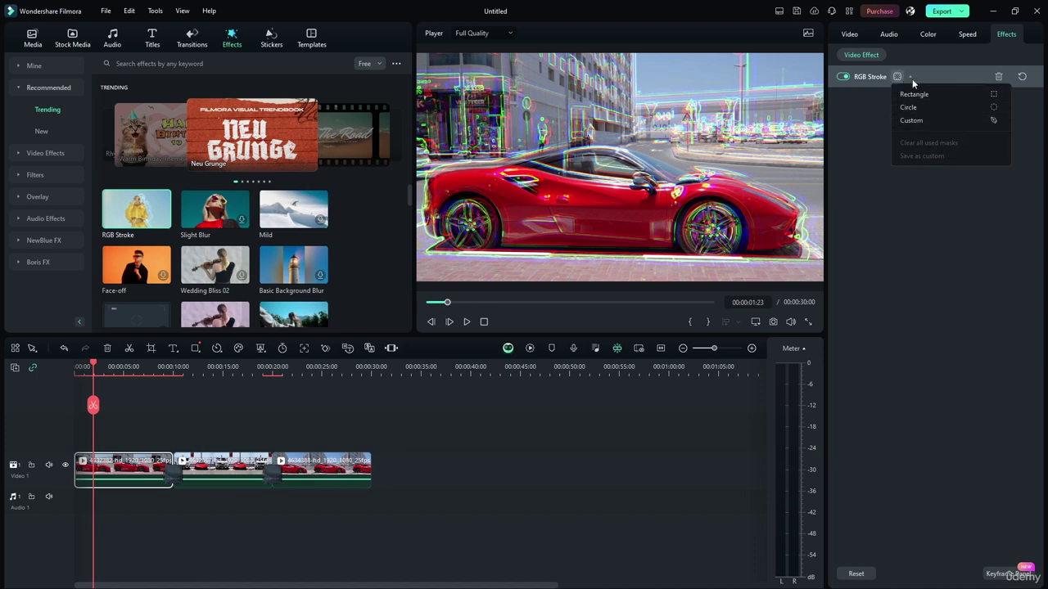
click(896, 78)
click(897, 77)
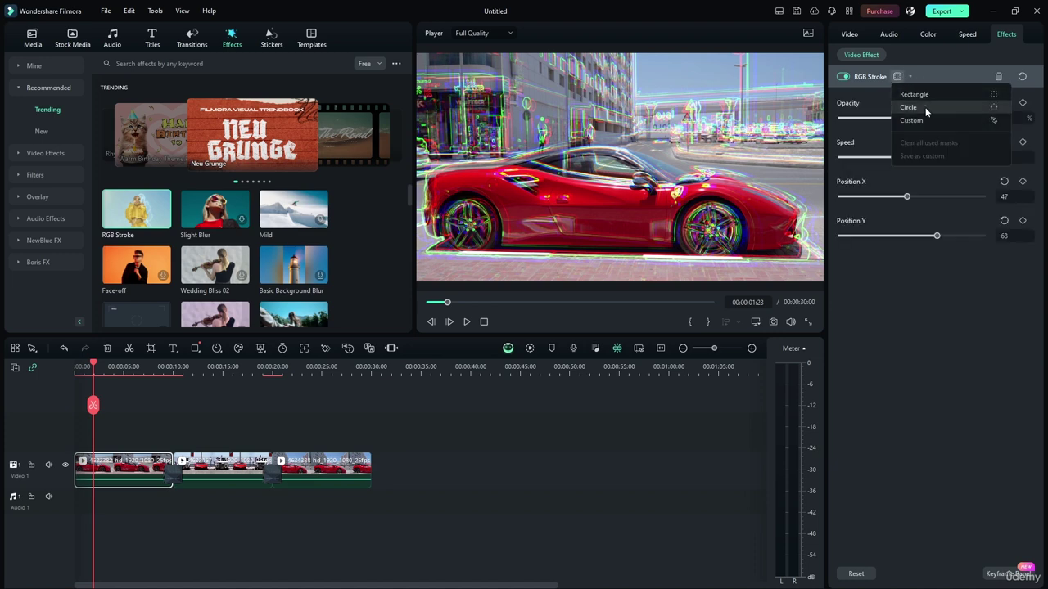
click(924, 107)
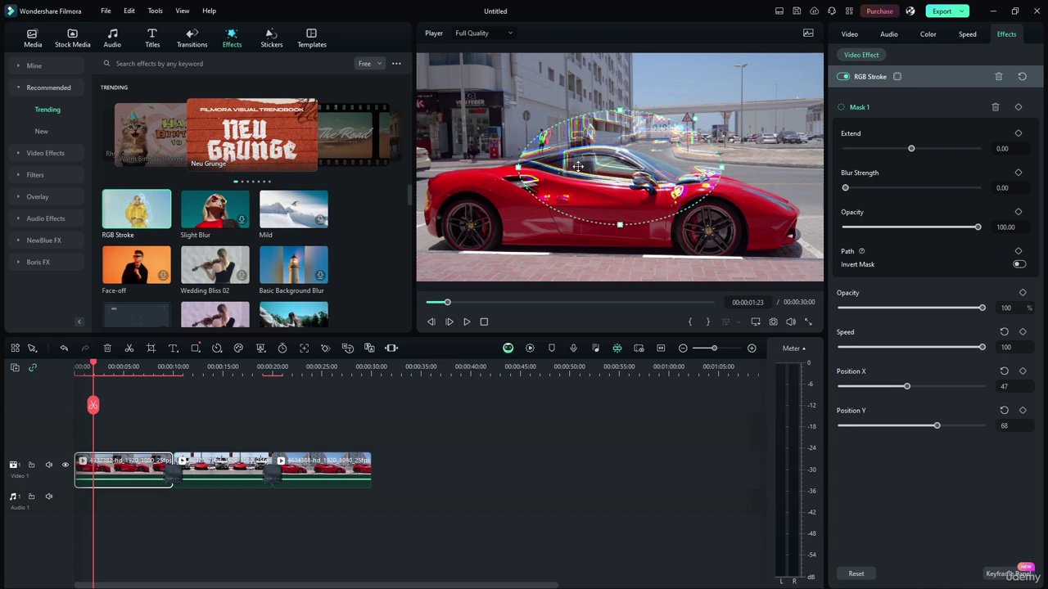
Move the circular mask over the car and reshape its points around the car's rear, roof and lower edge.
mouse_move(577, 166)
mouse_down()
mouse_move(573, 204)
mouse_move(556, 193)
mouse_move(605, 188)
mouse_move(657, 206)
mouse_move(655, 221)
mouse_up()
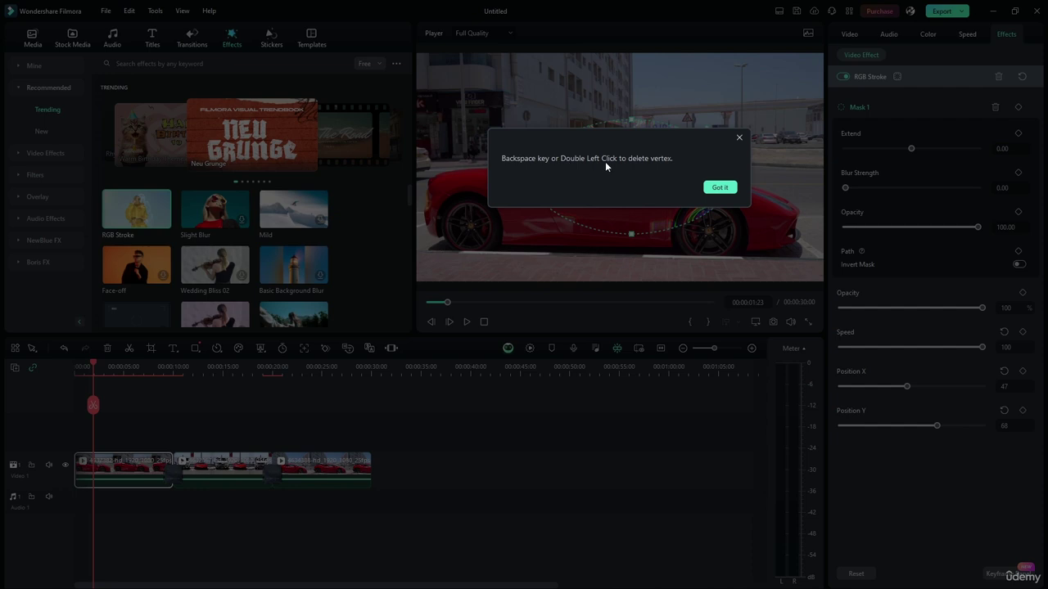
click(718, 188)
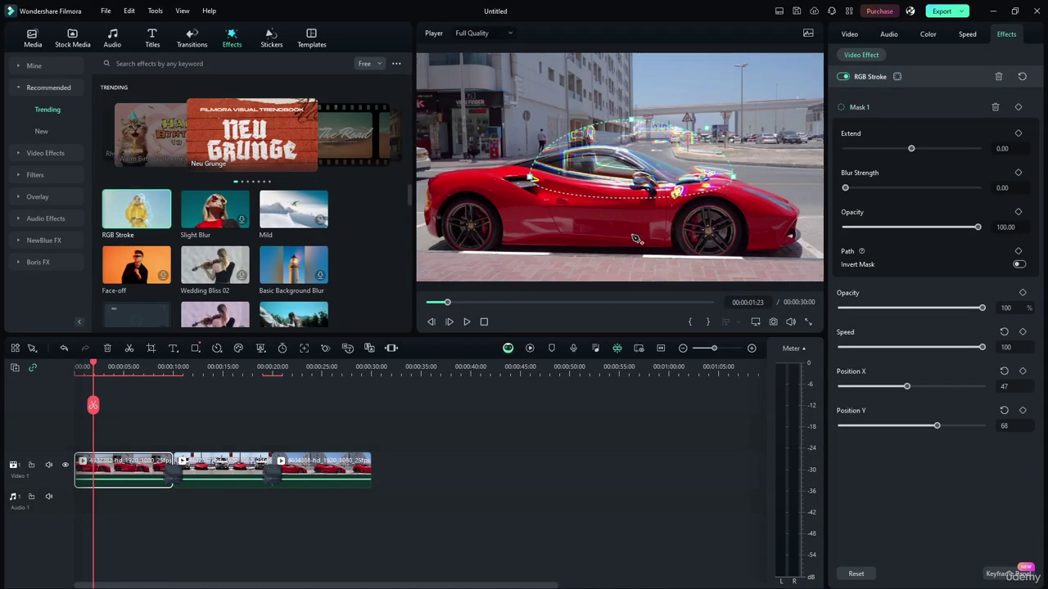
drag(633, 235, 429, 233)
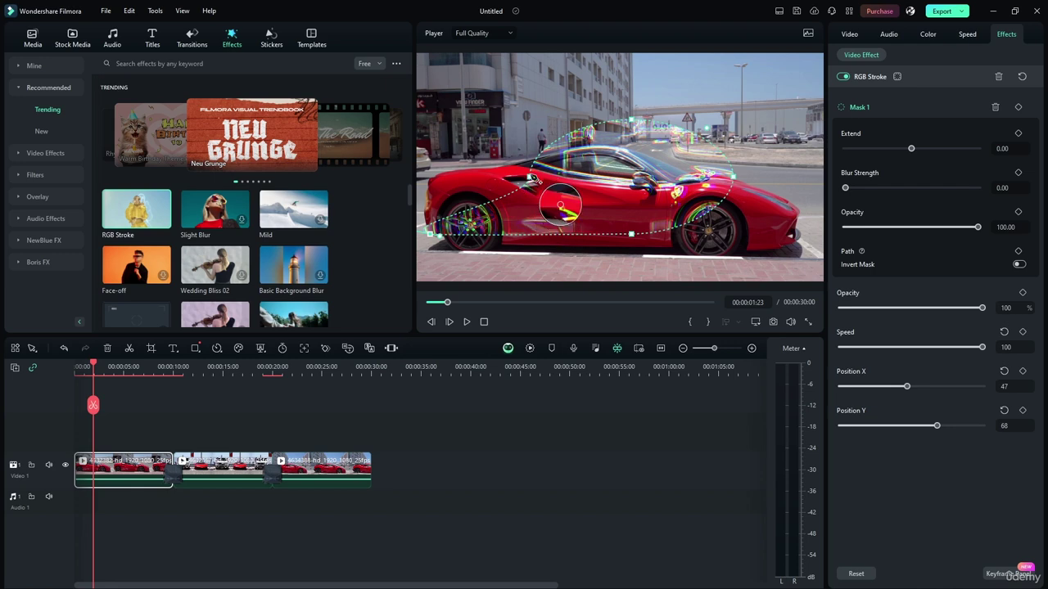
drag(532, 187, 424, 196)
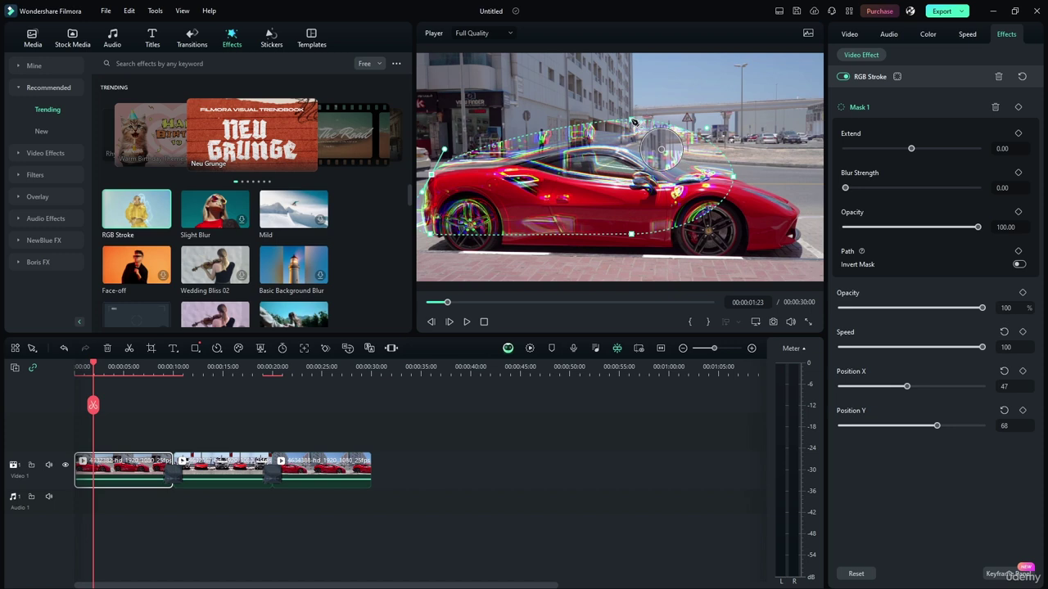
drag(633, 123, 455, 164)
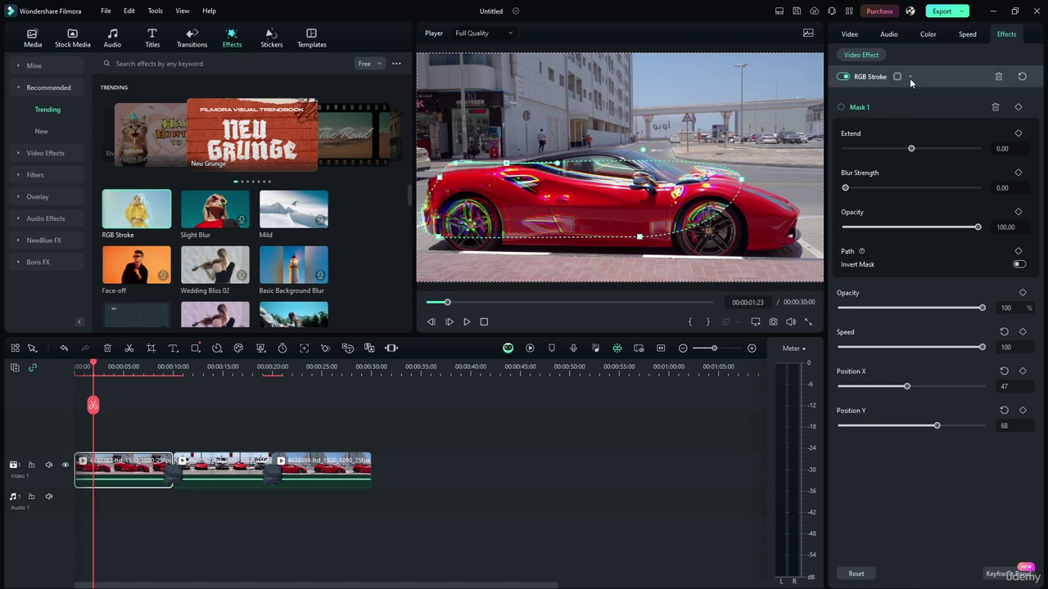
Play the first clip from its start to preview the masked RGB Stroke effect.
drag(95, 362, 76, 363)
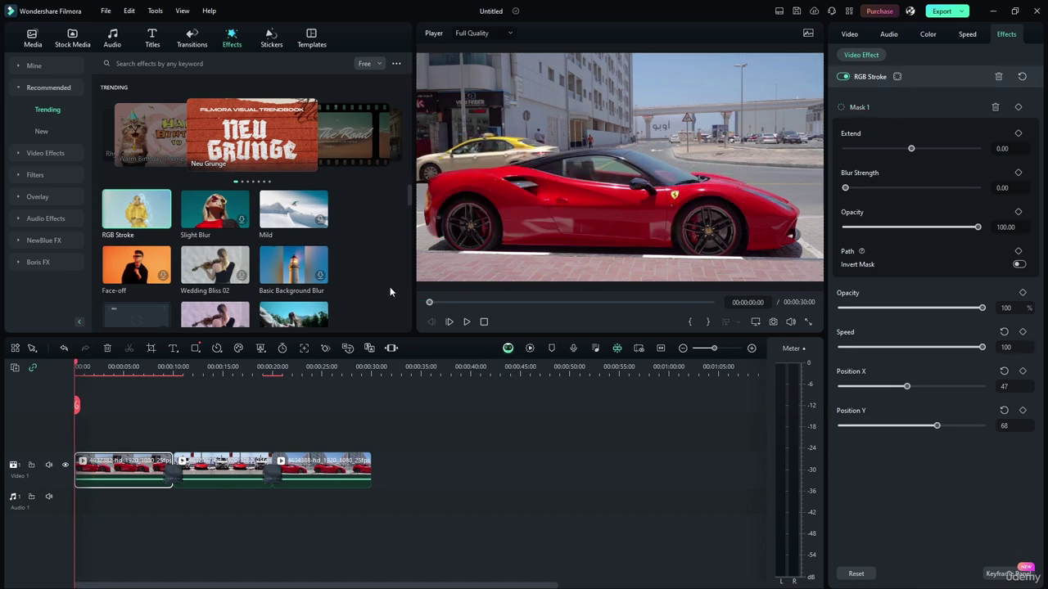
click(468, 323)
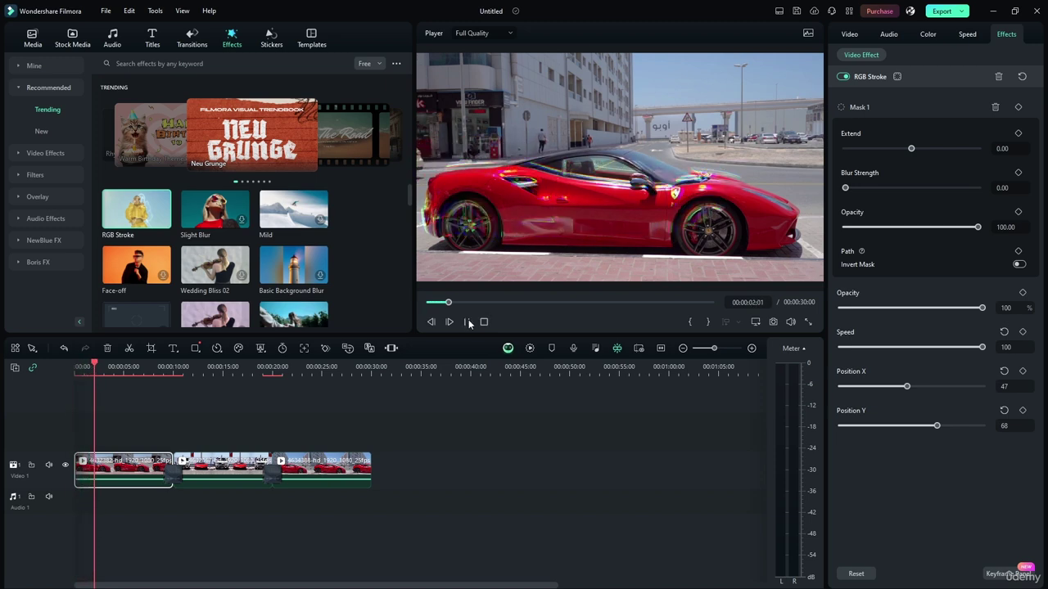
click(468, 324)
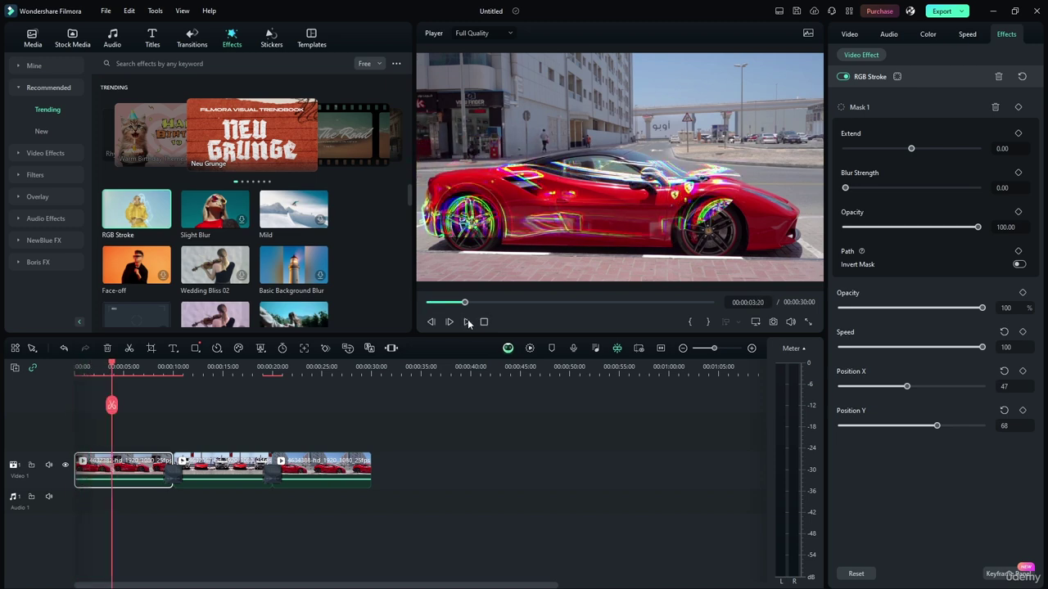
Clear all used masks from the RGB Stroke effect, then delete the effect from the first clip.
click(898, 76)
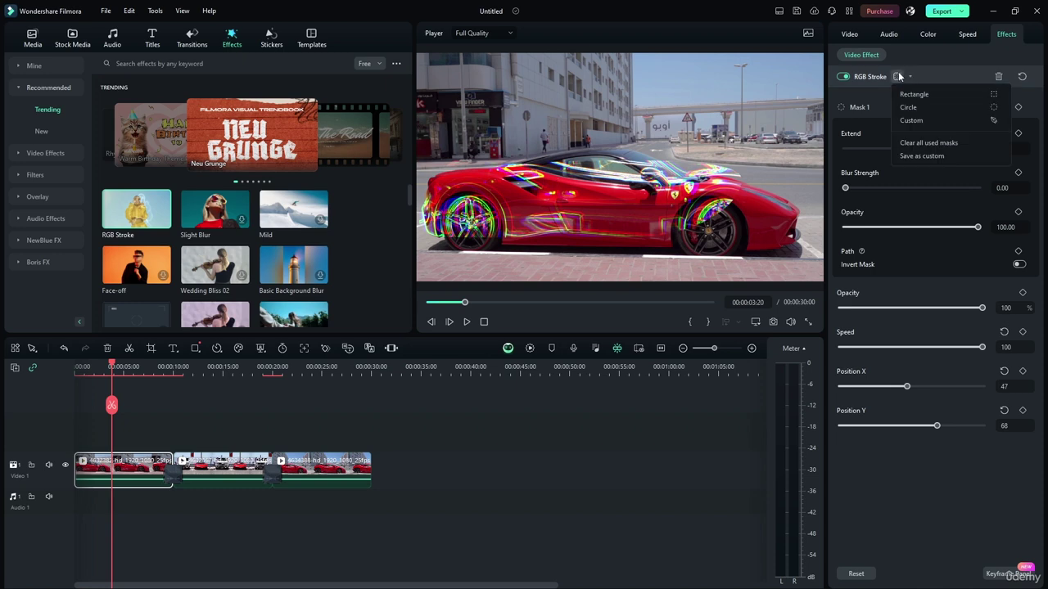
click(912, 144)
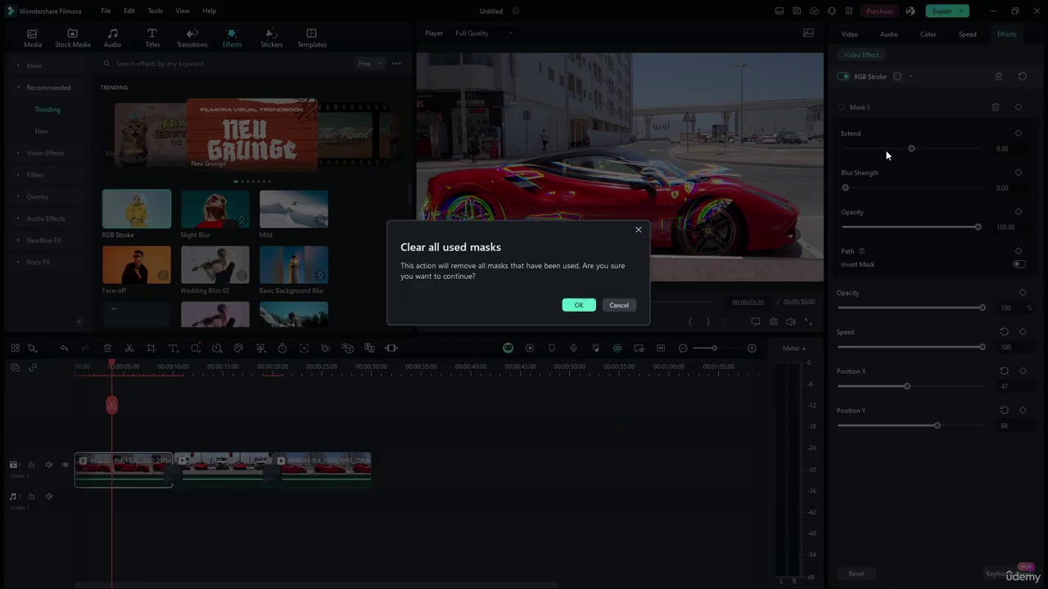
click(577, 305)
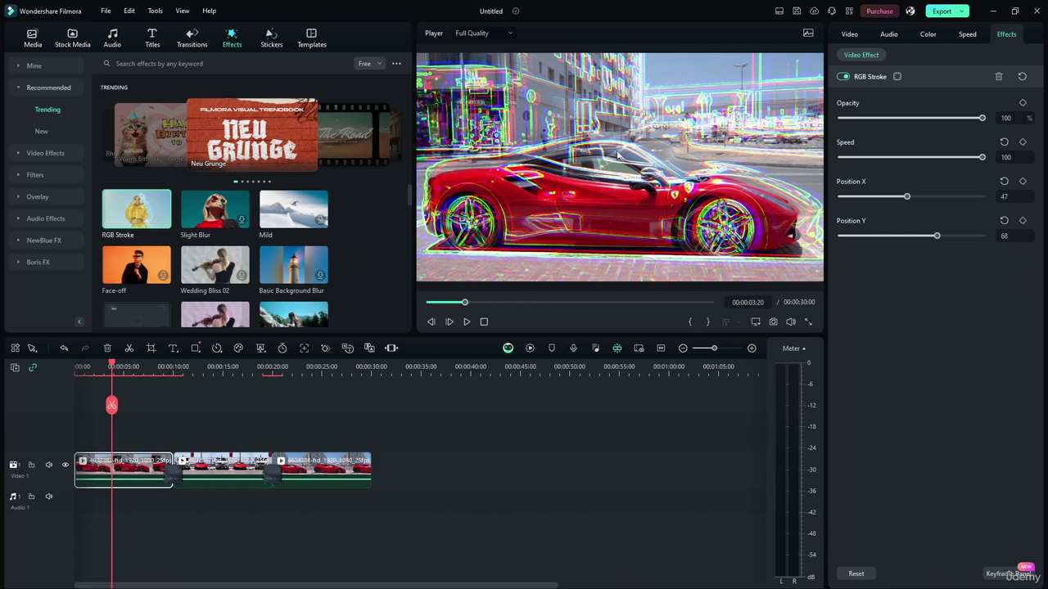
click(466, 321)
click(998, 77)
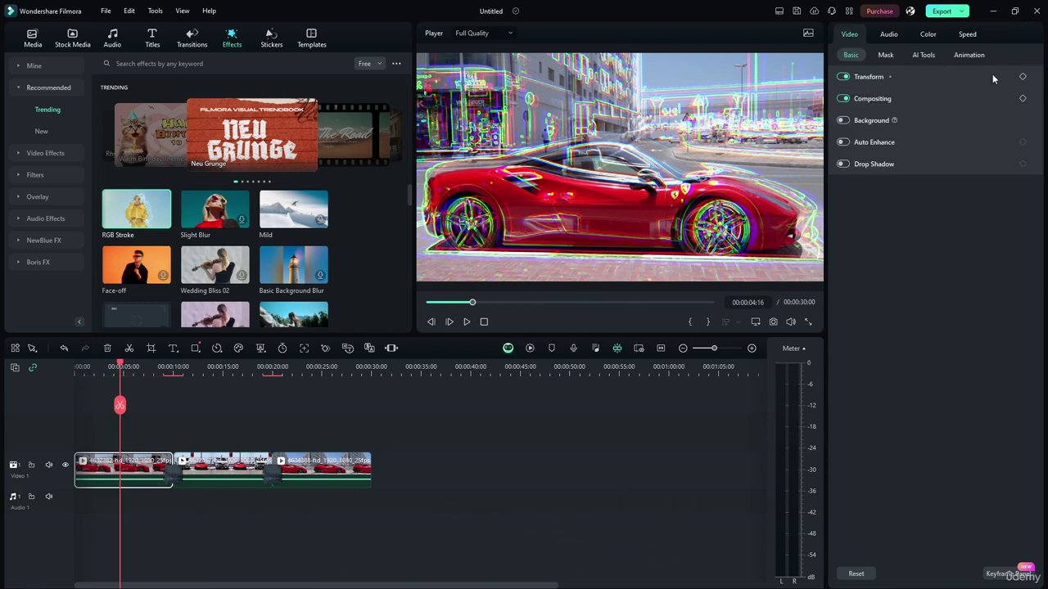
Apply the Face-off effect to the first clip, show its face options and play the clip from its start.
click(127, 271)
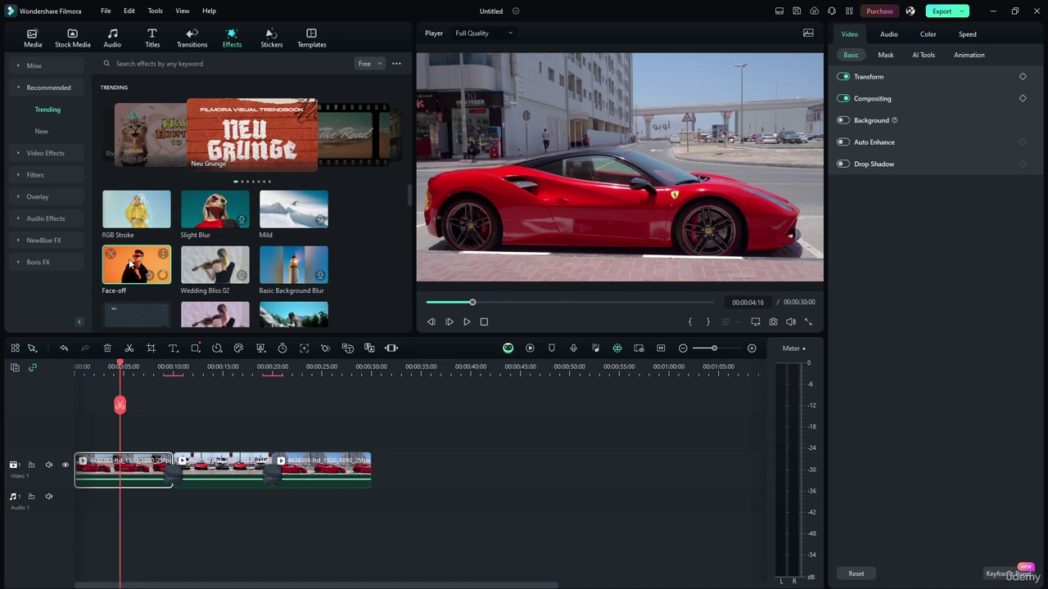
drag(135, 266, 139, 466)
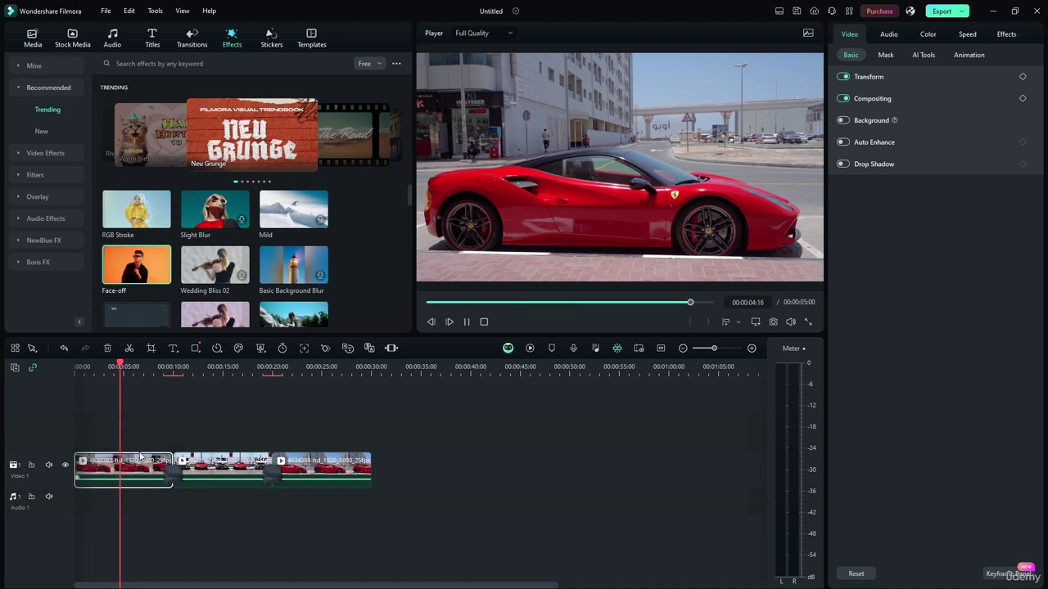
click(1004, 35)
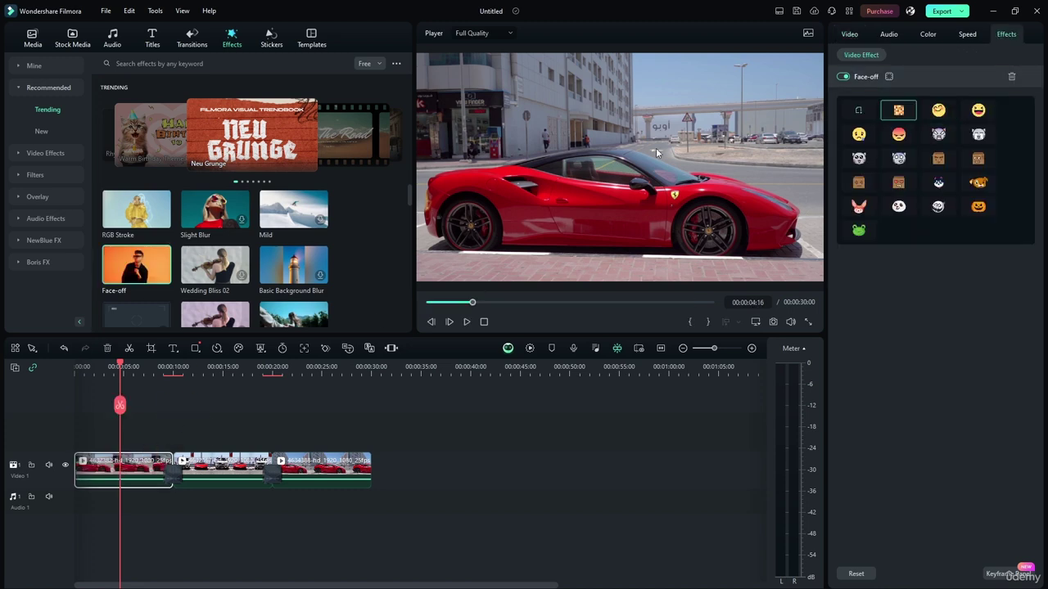
drag(472, 301, 431, 303)
click(465, 321)
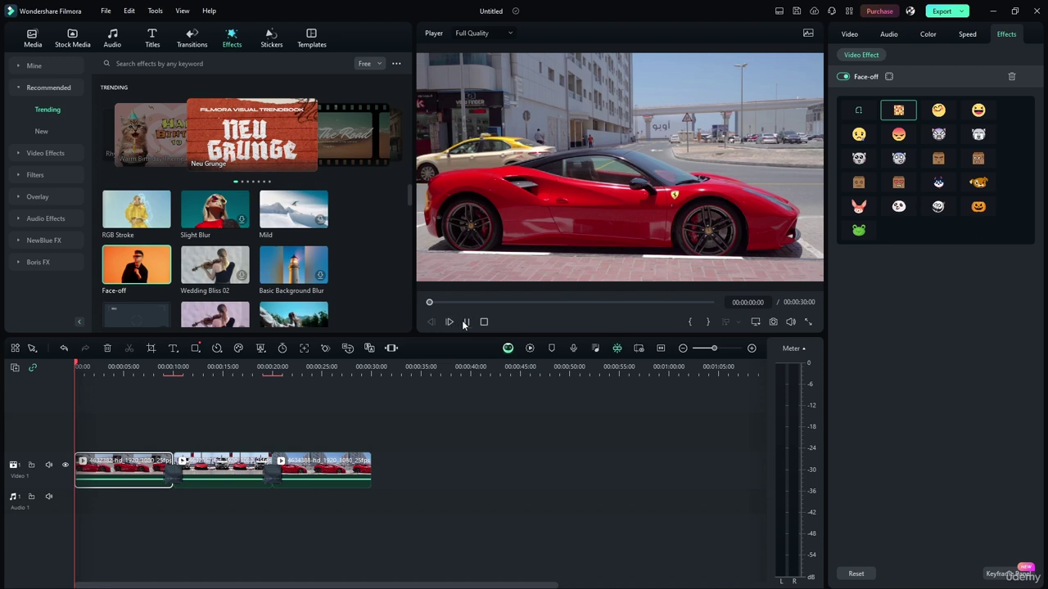
Try the smiling and angry red emoji faces for the Face-off effect while previewing the playback.
click(937, 110)
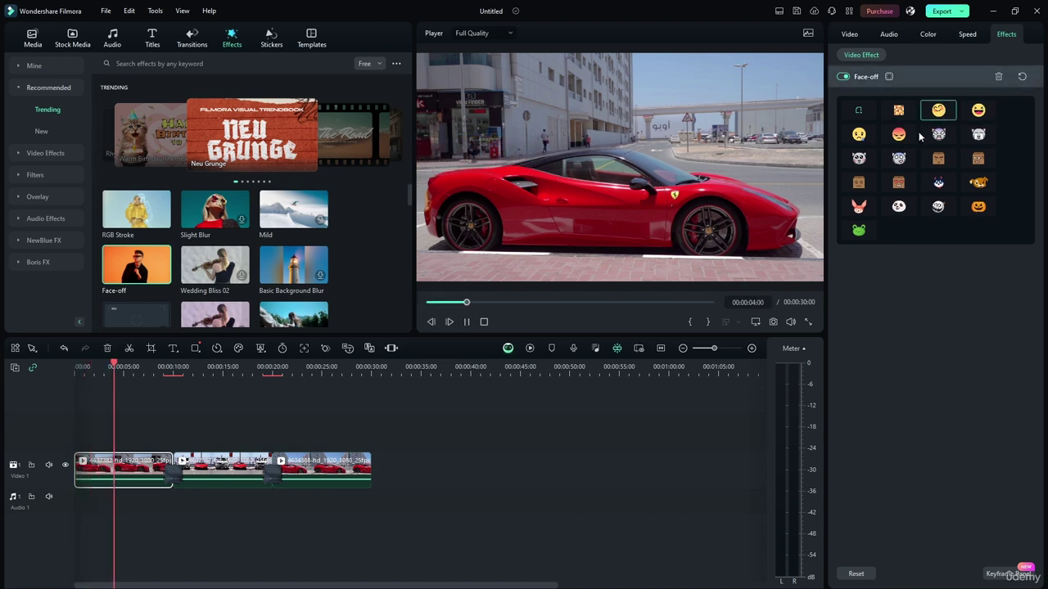
click(900, 78)
click(900, 79)
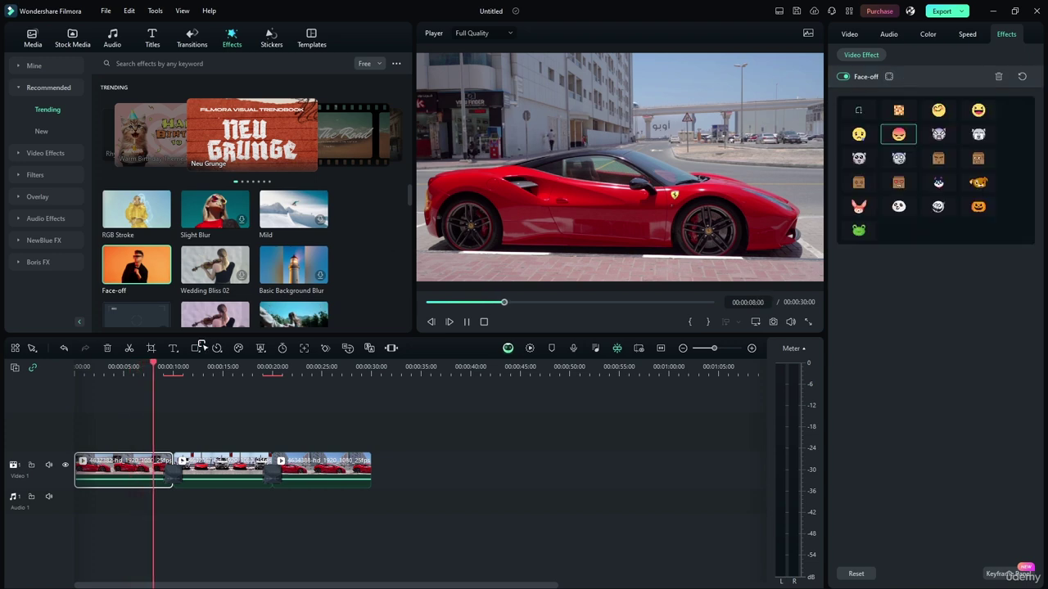
key(space)
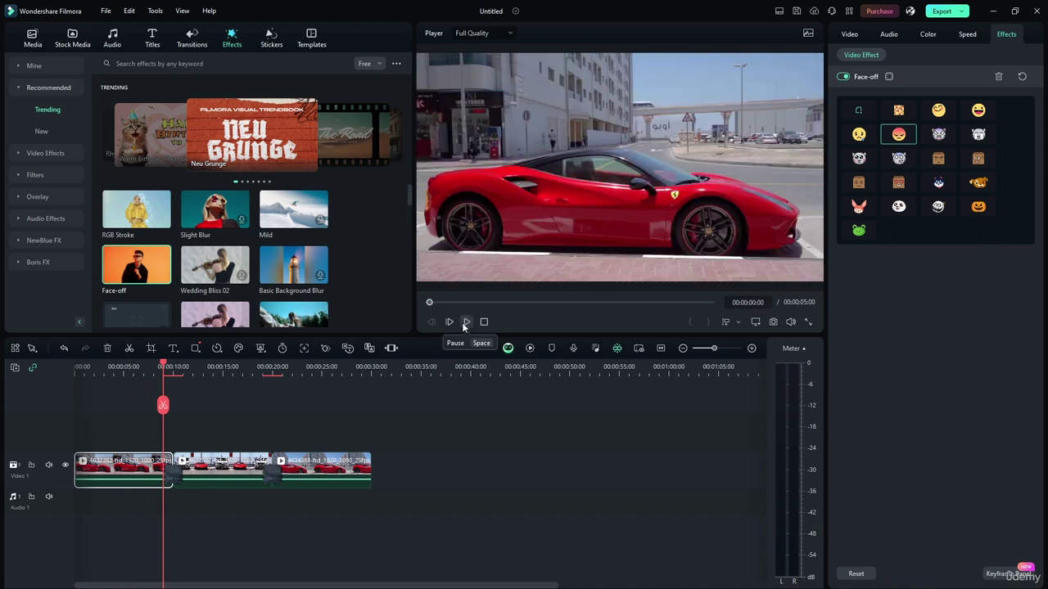
click(464, 325)
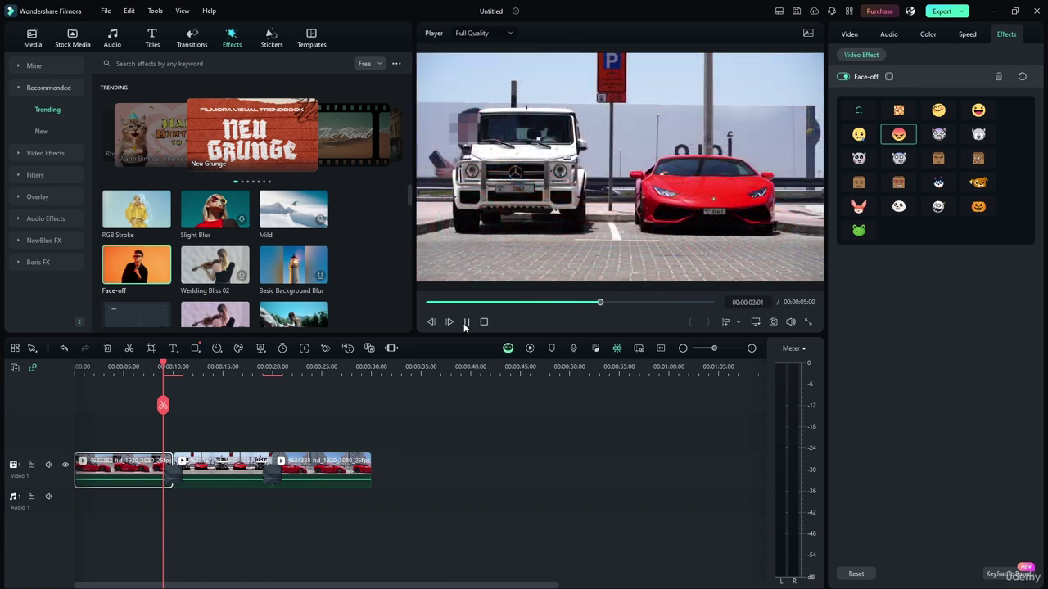
click(465, 322)
Open and cancel the Face-off effect's custom image choice, then delete the effect from the first clip.
mouse_move(141, 277)
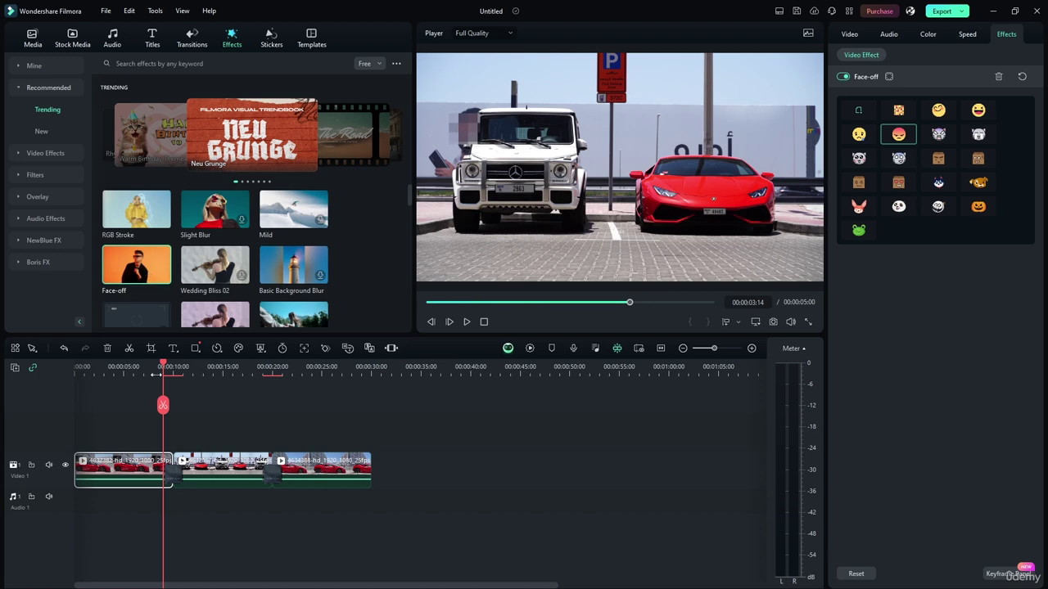
drag(156, 374, 76, 374)
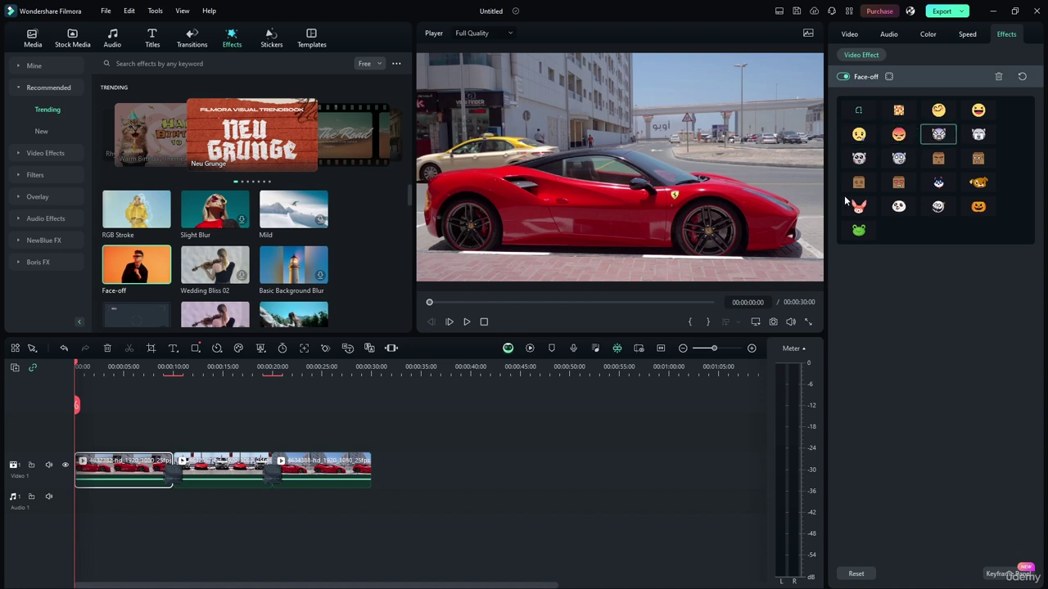
click(867, 114)
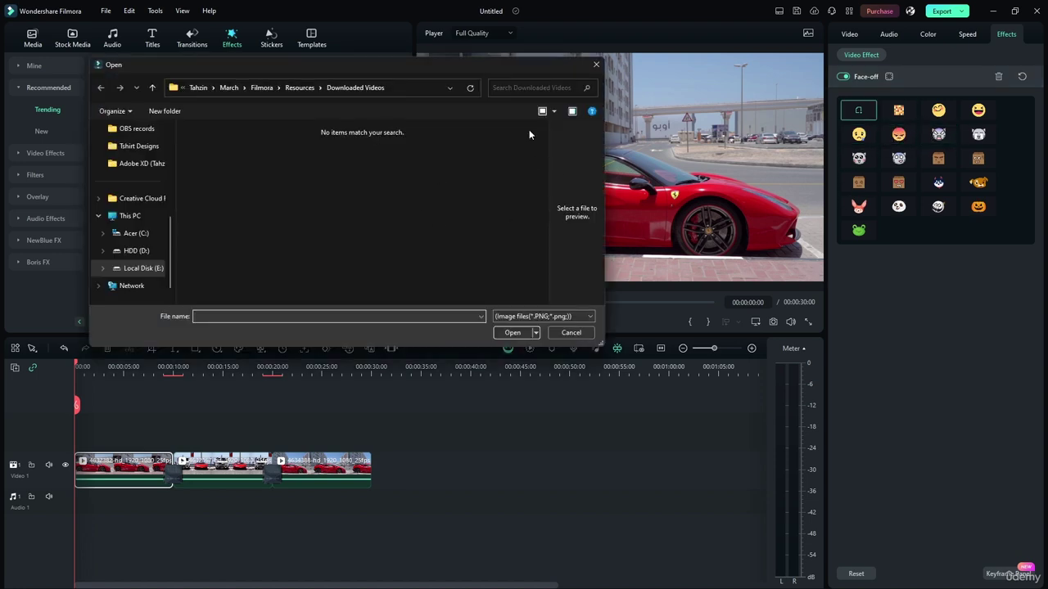
click(571, 332)
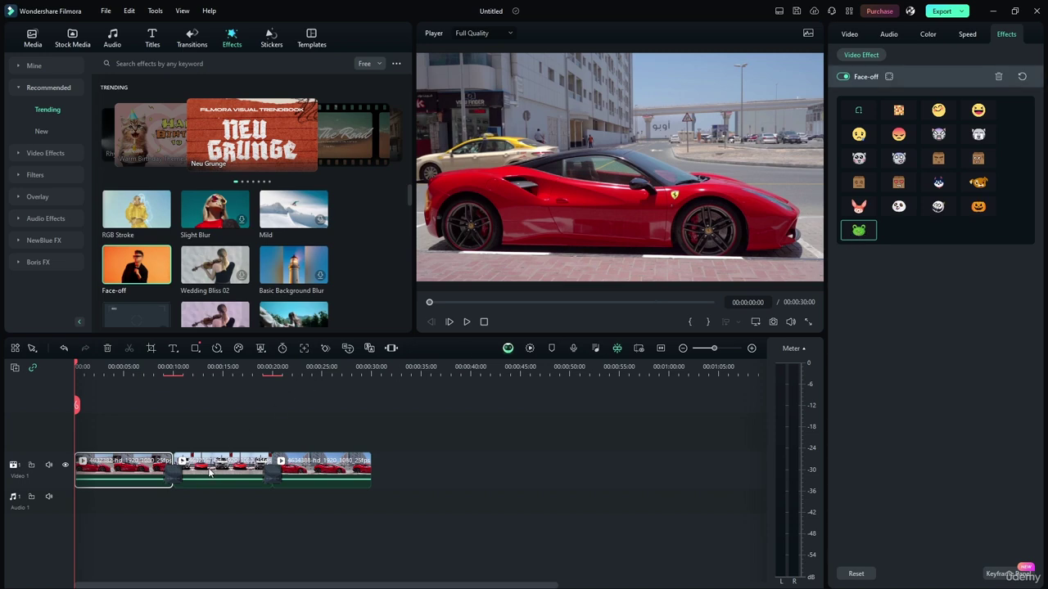
click(998, 77)
Move the playhead to 00:00:14:20, apply the Face-off effect to the second clip and show its settings.
click(209, 465)
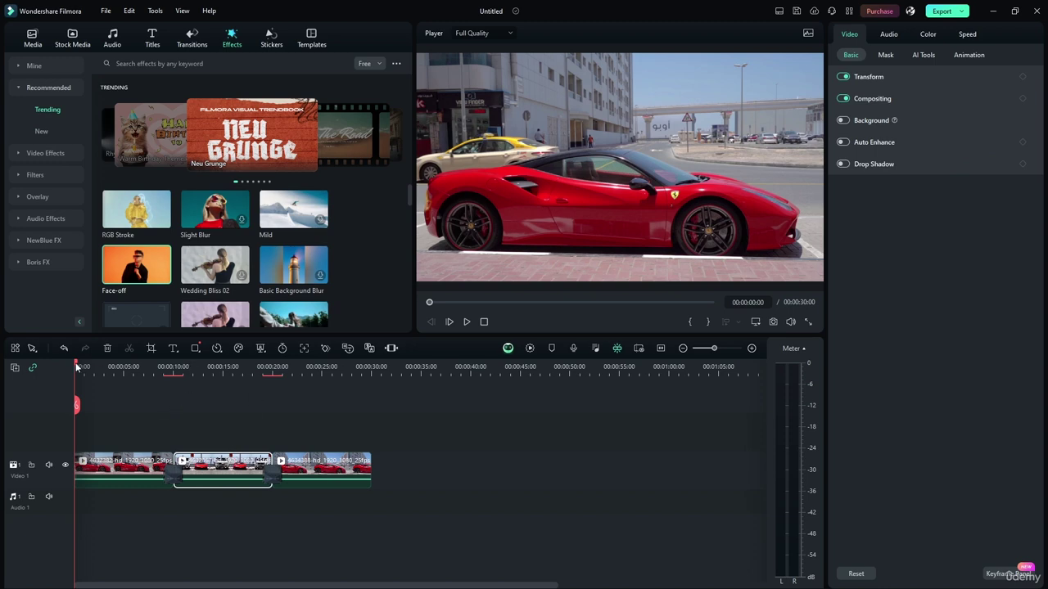
drag(76, 368, 221, 373)
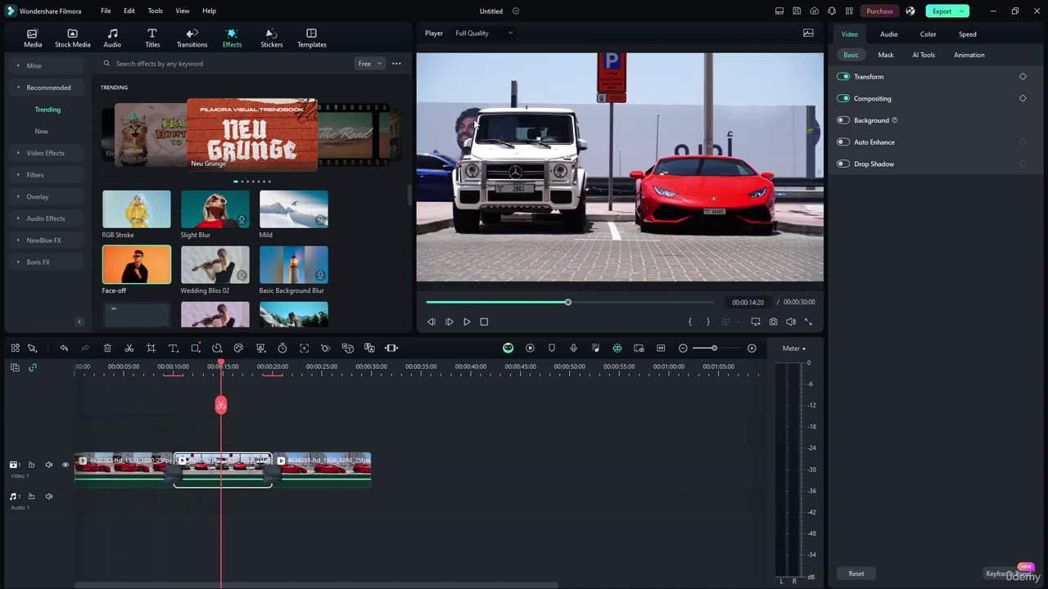
drag(129, 269, 223, 466)
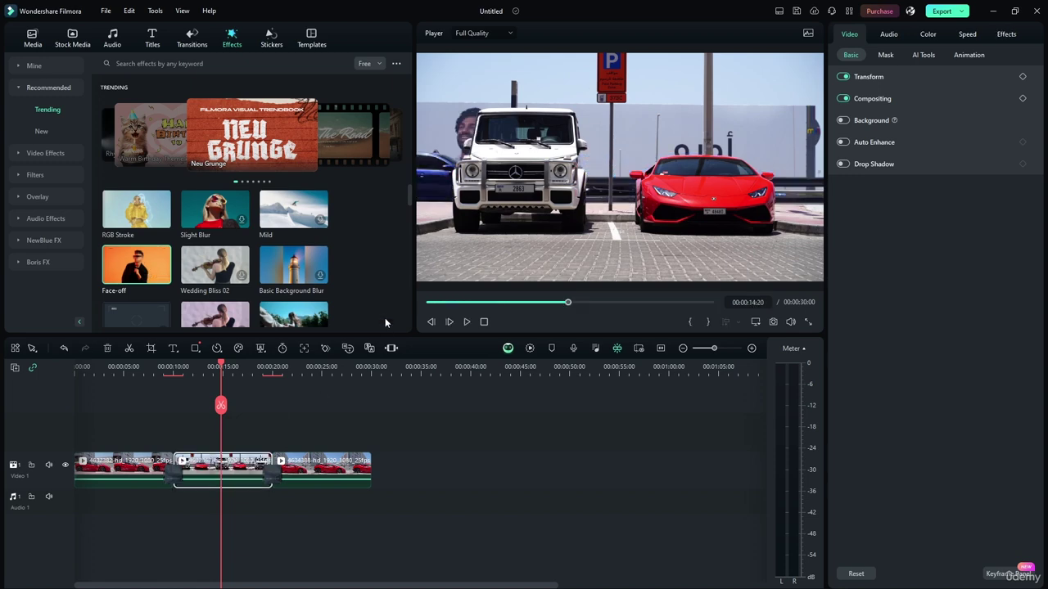
click(1003, 34)
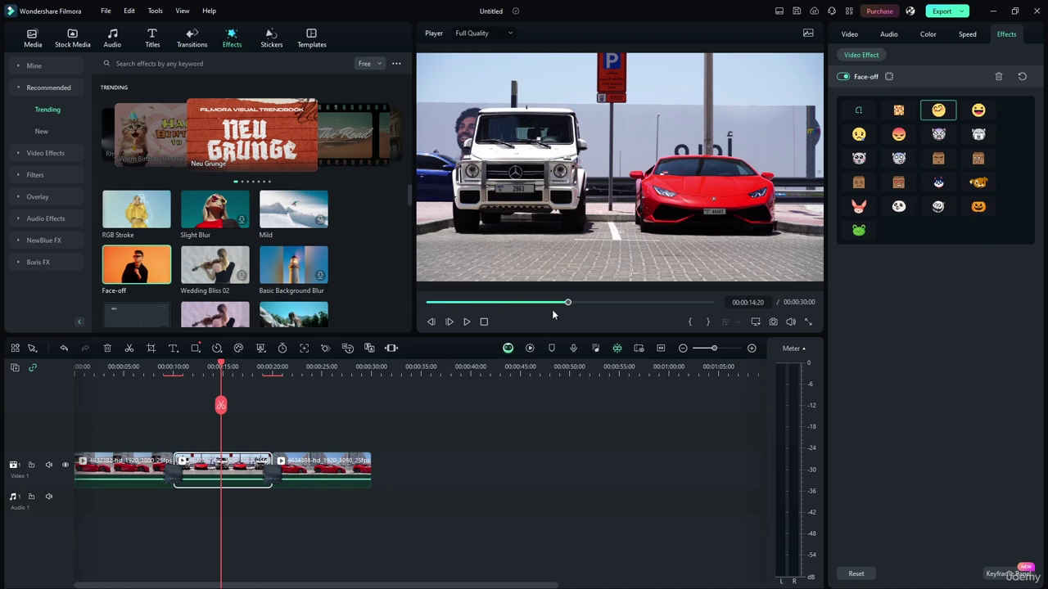
Play back the second clip briefly to preview the Face-off effect, then delete the effect.
click(464, 322)
key(space)
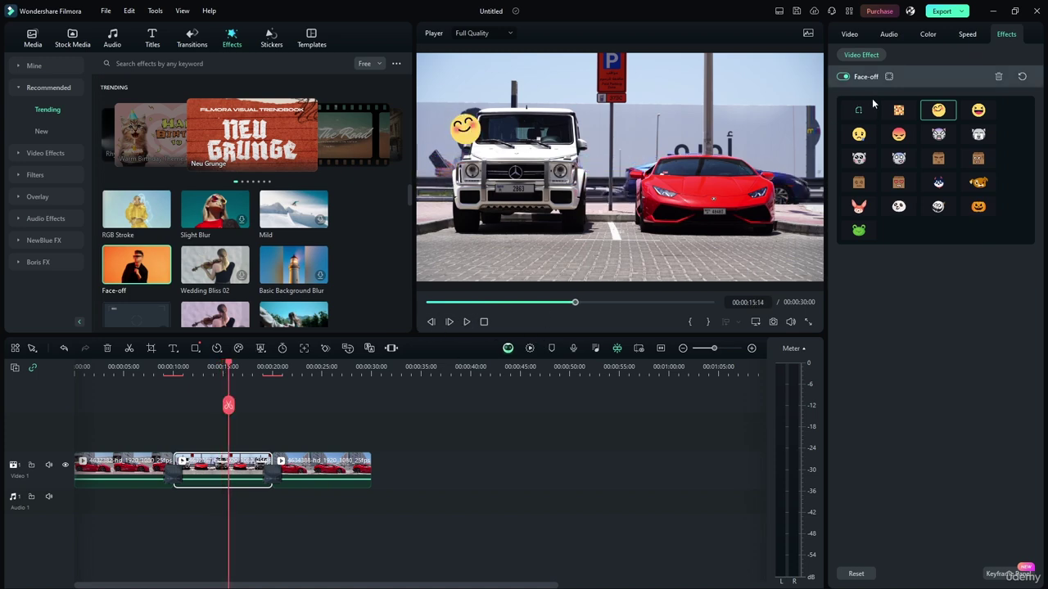
mouse_move(148, 275)
click(996, 77)
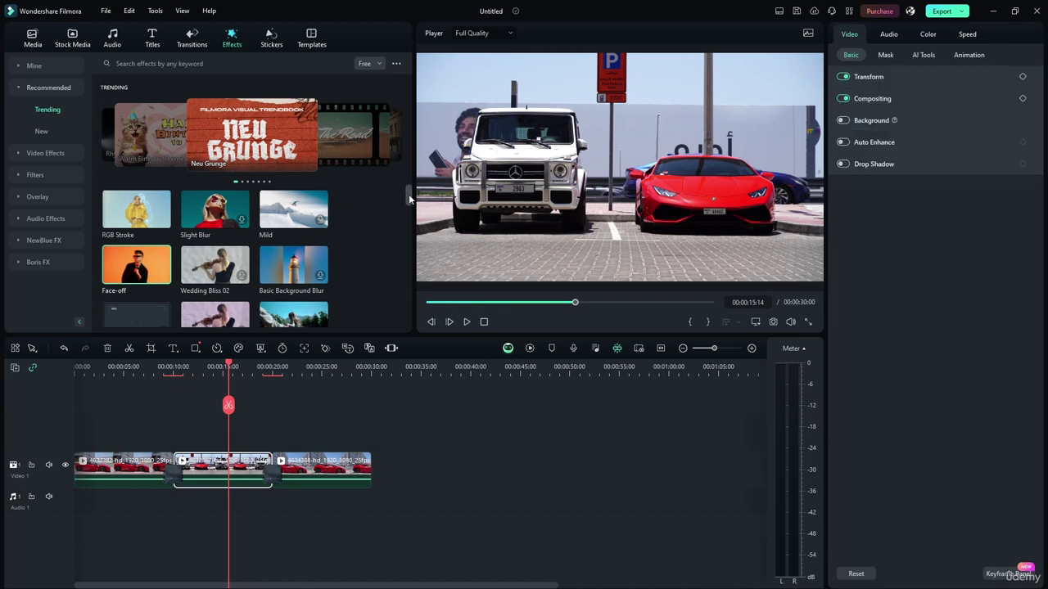
Apply the Four Seasons effect to the first clip and play it back briefly from the start.
scroll(409, 194, down, 10)
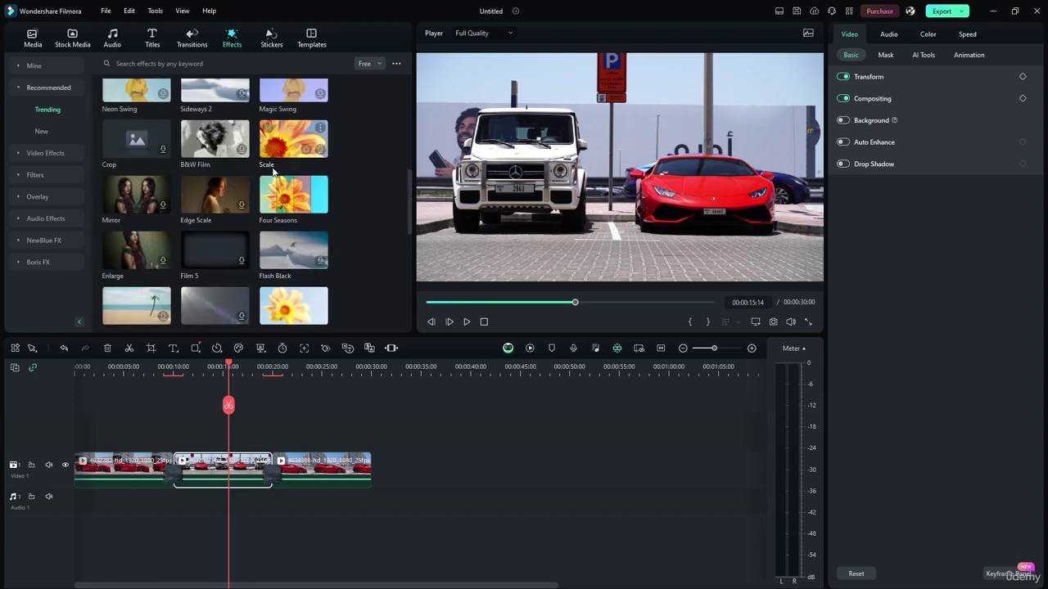
drag(290, 193, 197, 426)
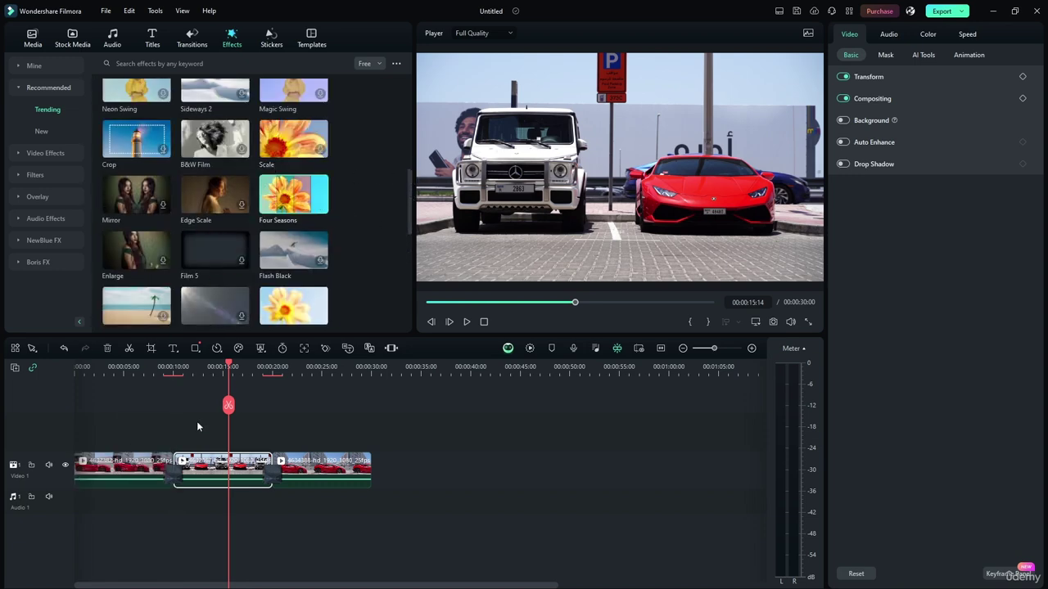
key(Home)
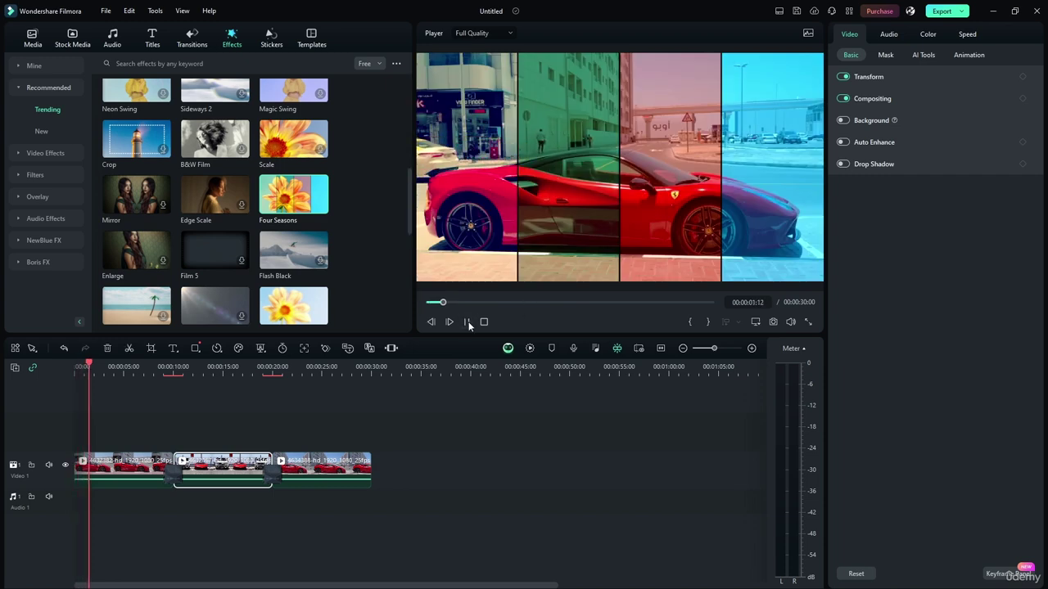
key(space)
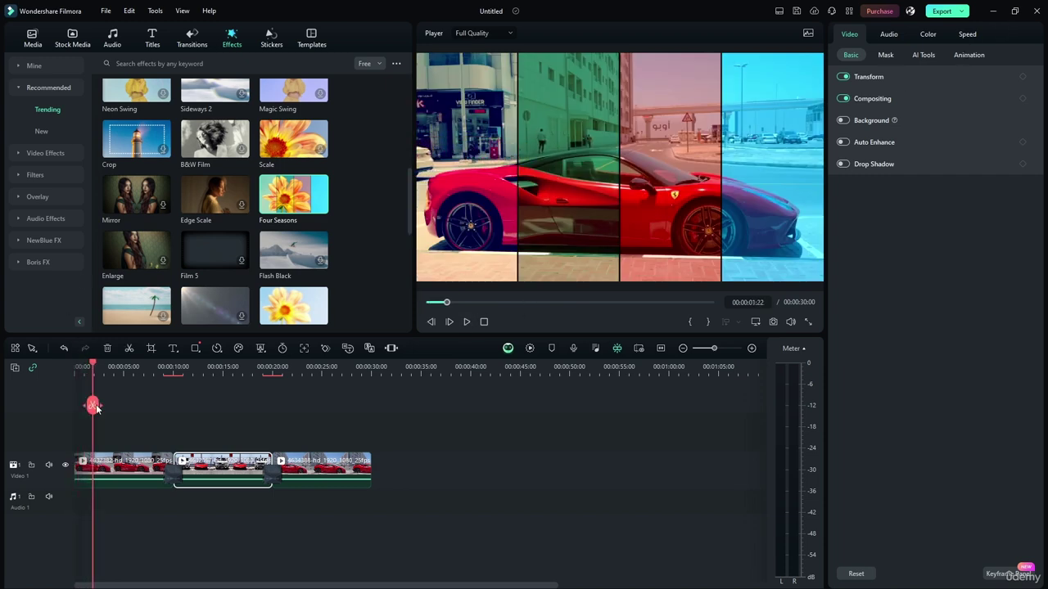
Show the first clip's Four Seasons settings, test its opacity at 100%, and delete the effect.
click(132, 470)
click(1006, 34)
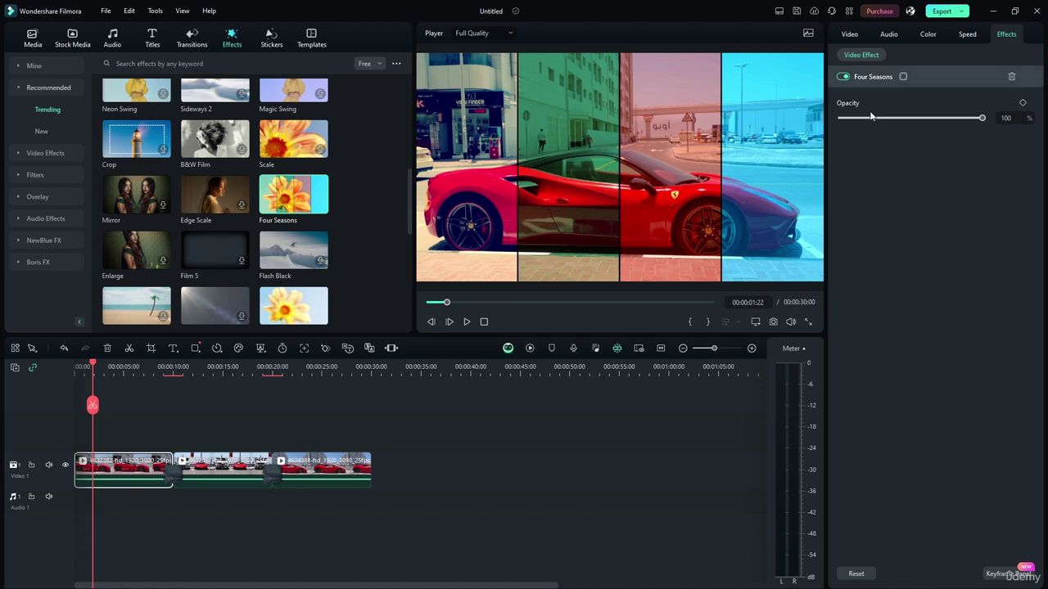
mouse_move(980, 121)
mouse_down()
mouse_move(842, 121)
mouse_move(1005, 119)
mouse_move(843, 119)
mouse_move(986, 118)
mouse_up()
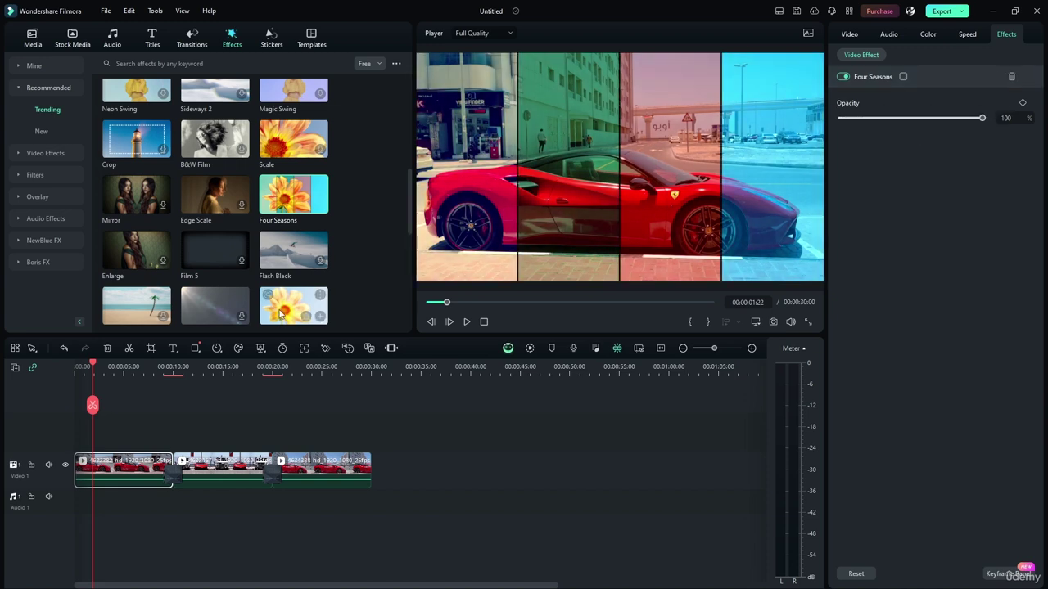
click(1011, 77)
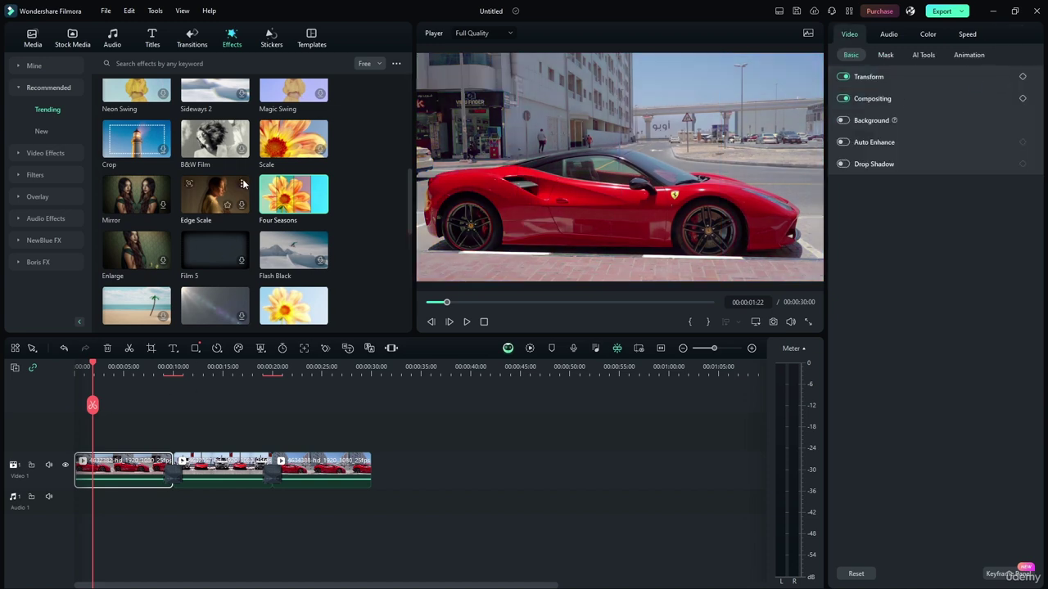
Apply Light Effect 02 to the first clip, show its settings and preview it from the start.
scroll(408, 204, down, 1)
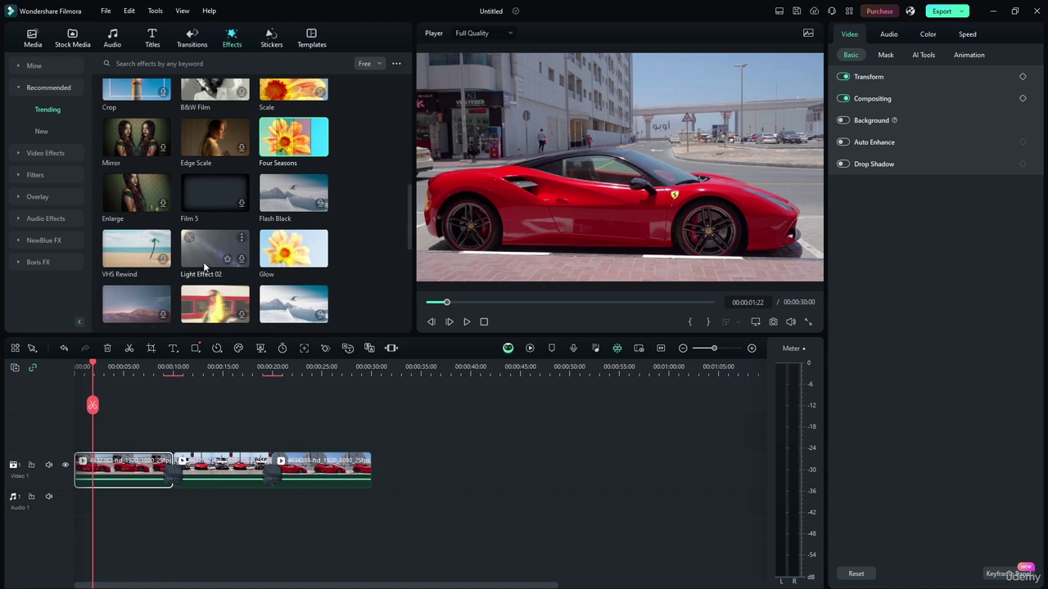
drag(211, 252, 110, 483)
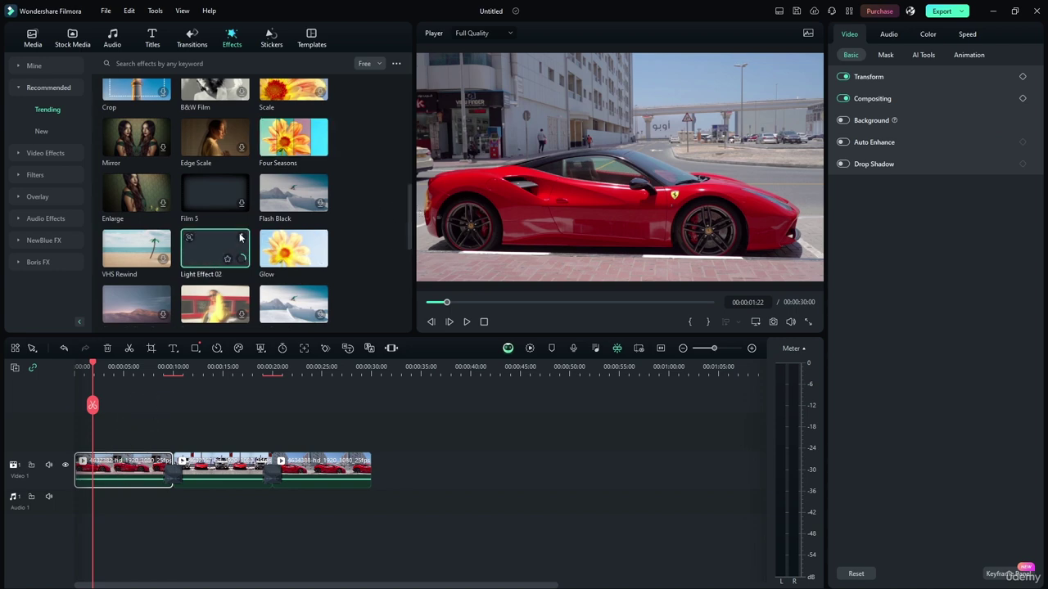
drag(92, 369, 75, 370)
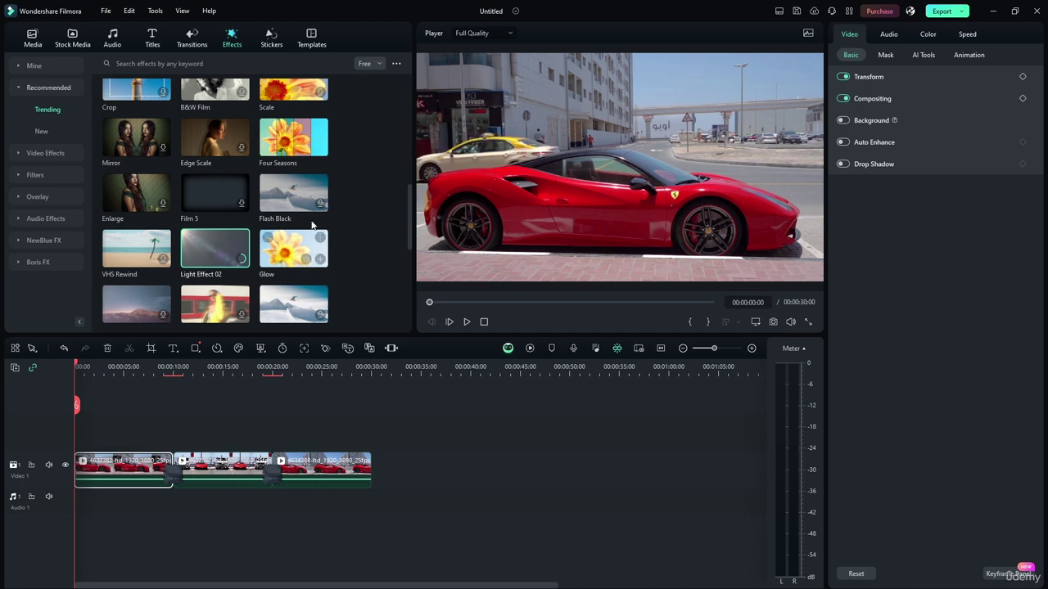
drag(406, 217, 408, 233)
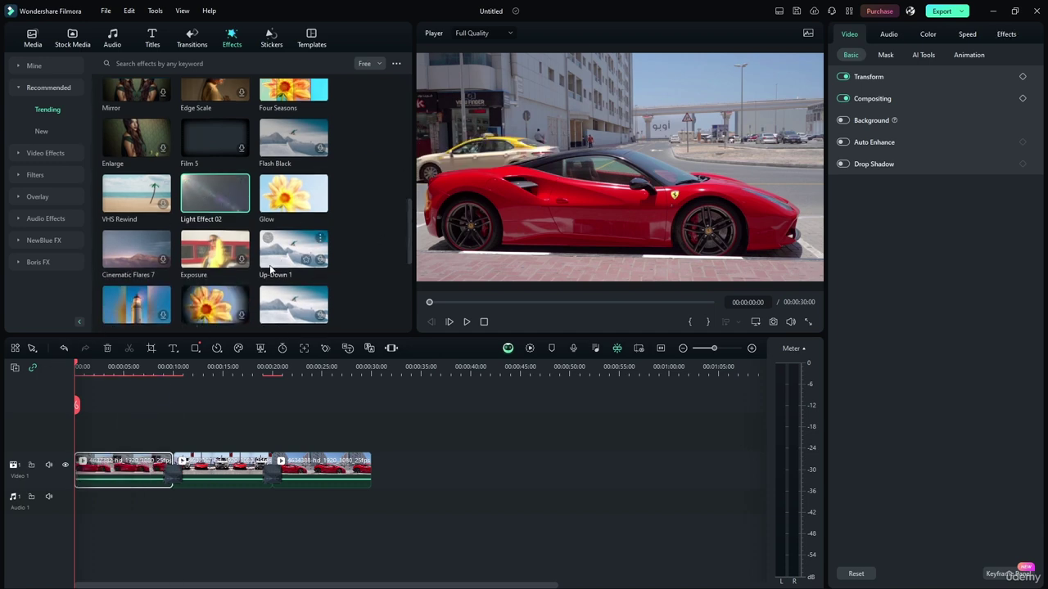
click(1009, 35)
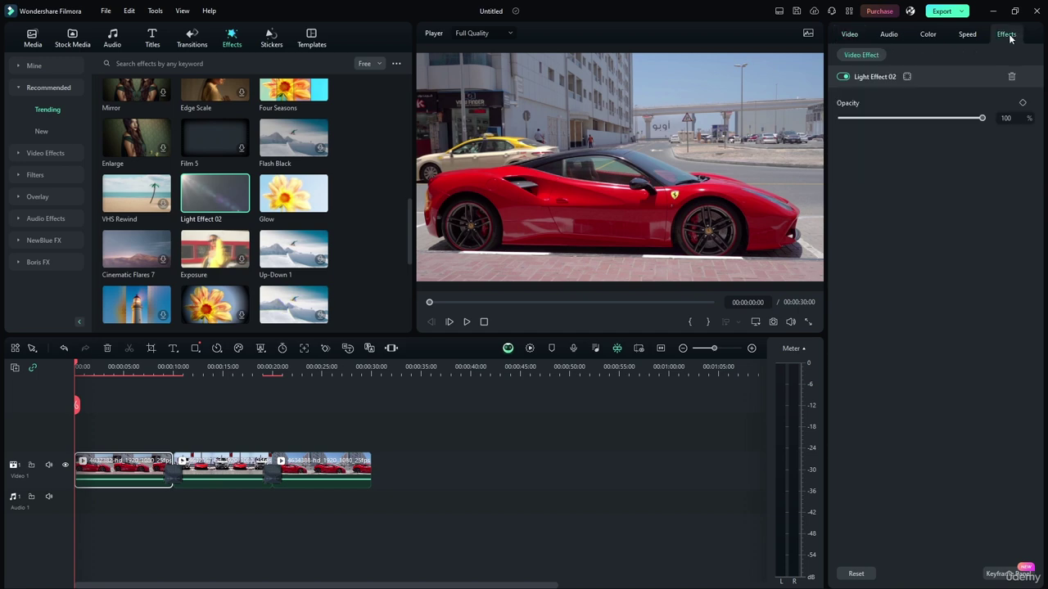
click(466, 321)
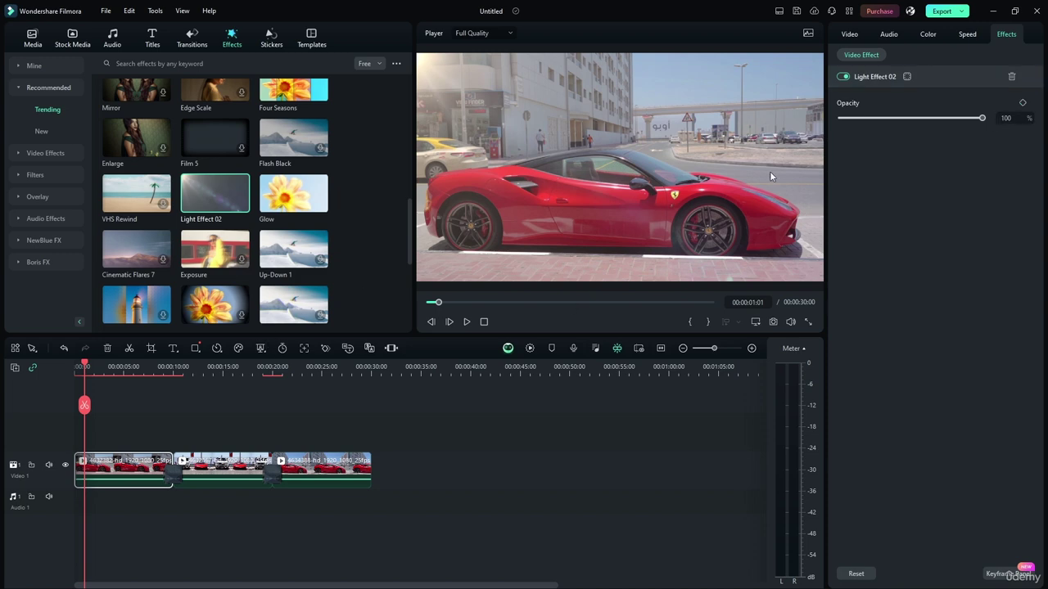
Add a custom mask to Light Effect 02 and try an Extend value of about -43.62.
click(922, 77)
click(918, 78)
click(918, 78)
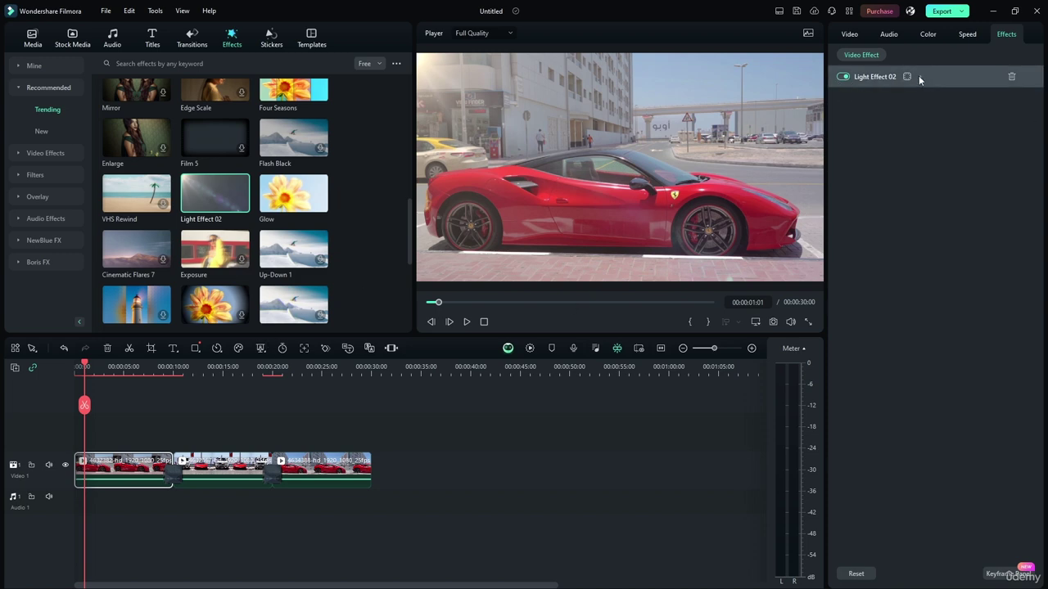
click(918, 75)
click(906, 76)
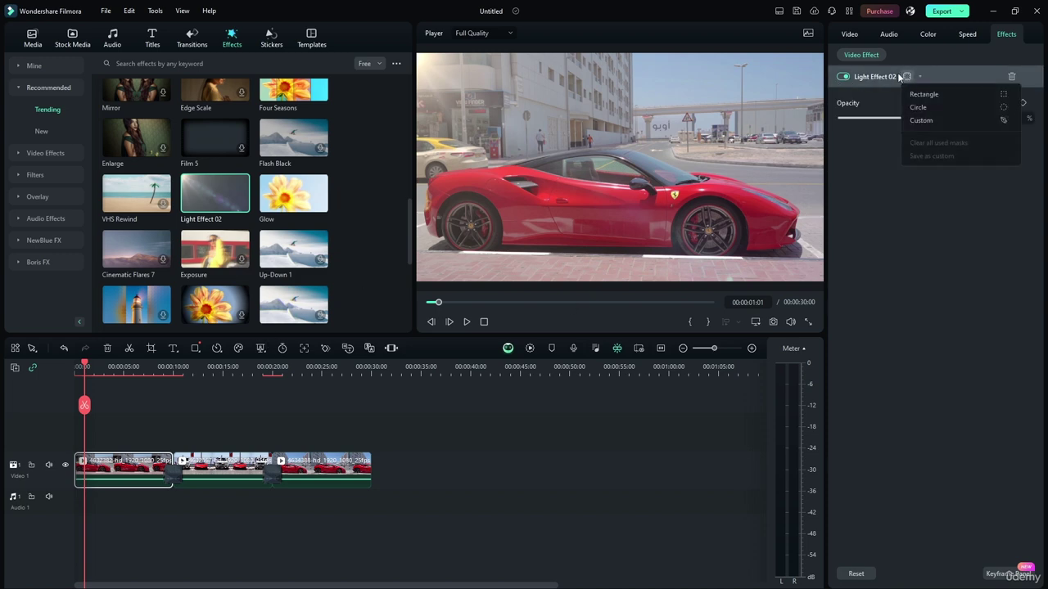
click(920, 121)
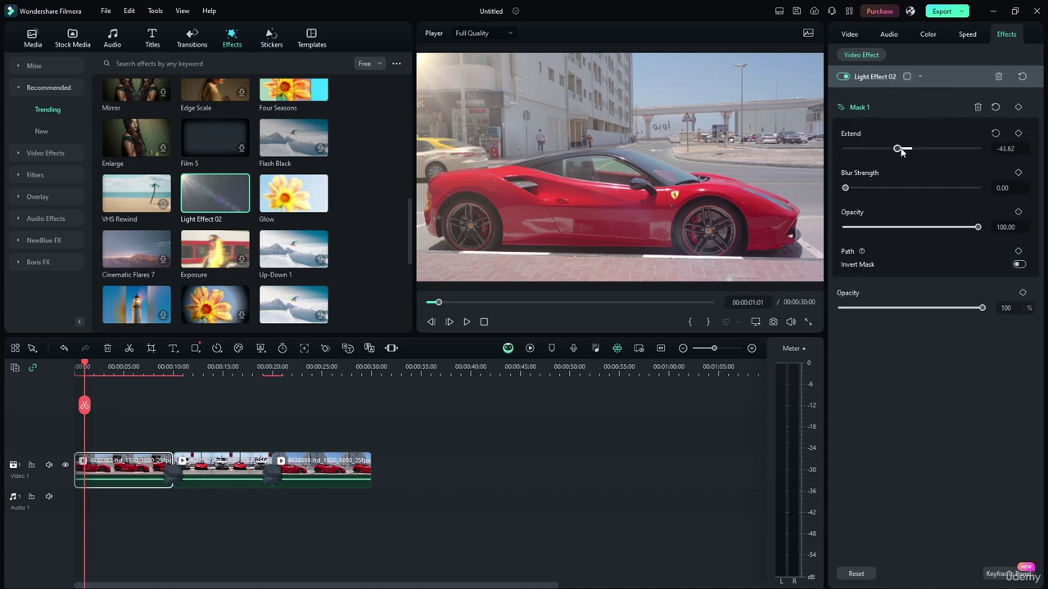
Set the Light Effect 02 mask's Extend to -200 and its Opacity to 41.56 during playback.
click(464, 322)
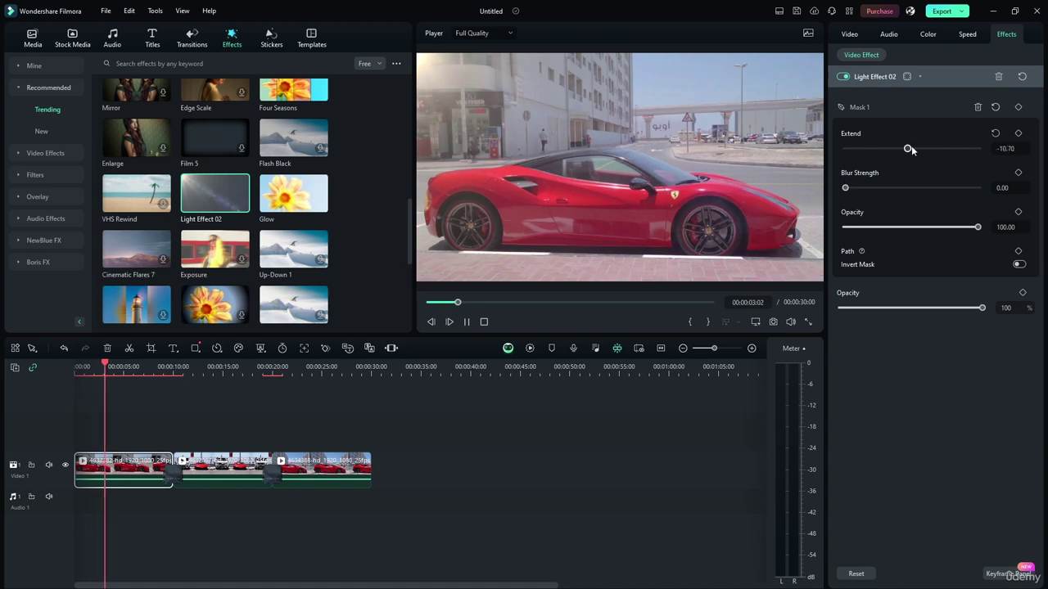
drag(911, 147, 756, 155)
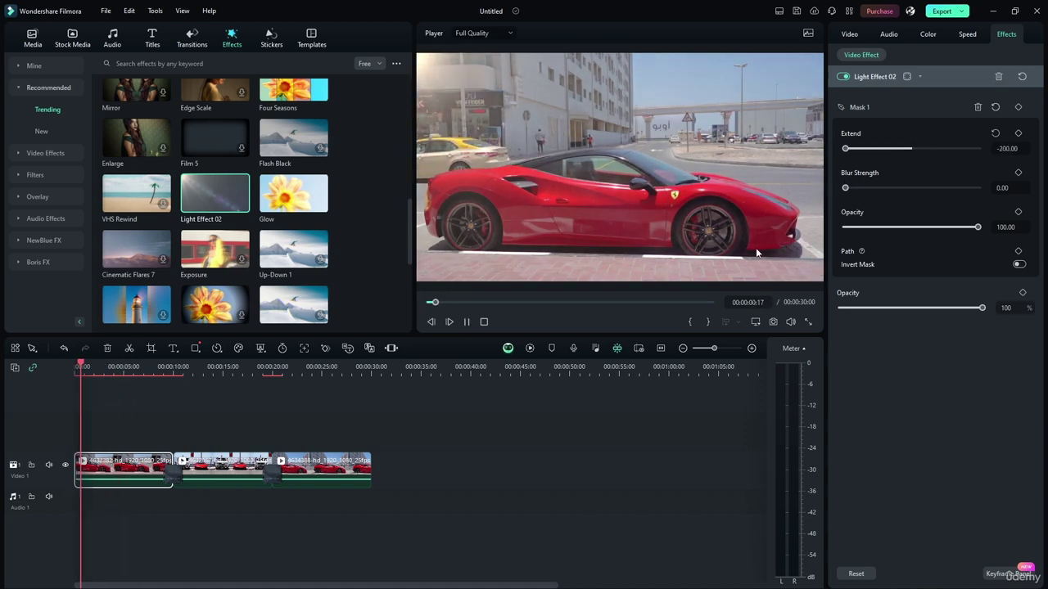
drag(847, 189, 764, 187)
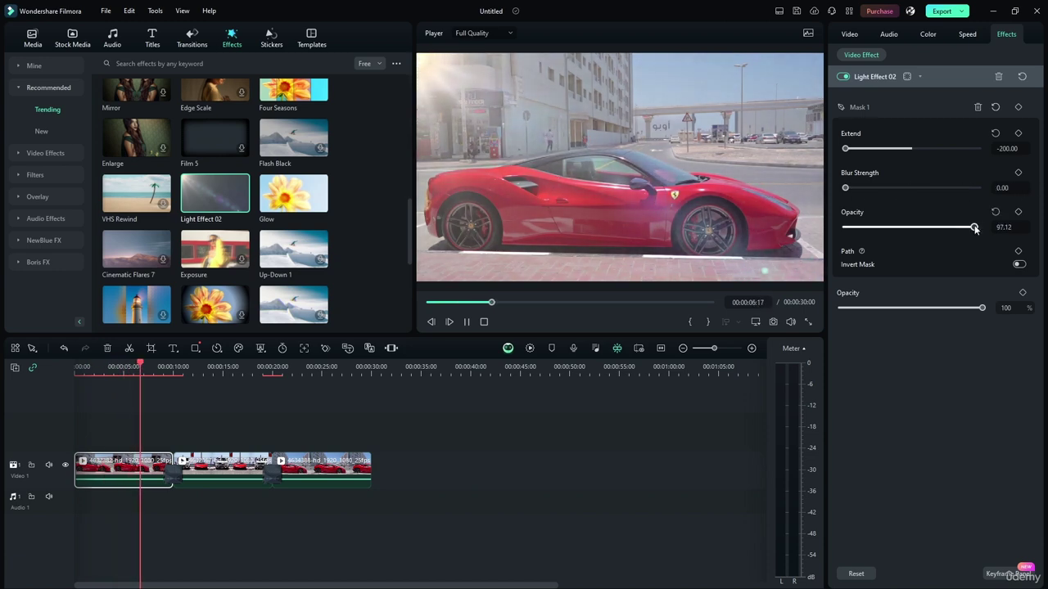
drag(977, 227, 897, 230)
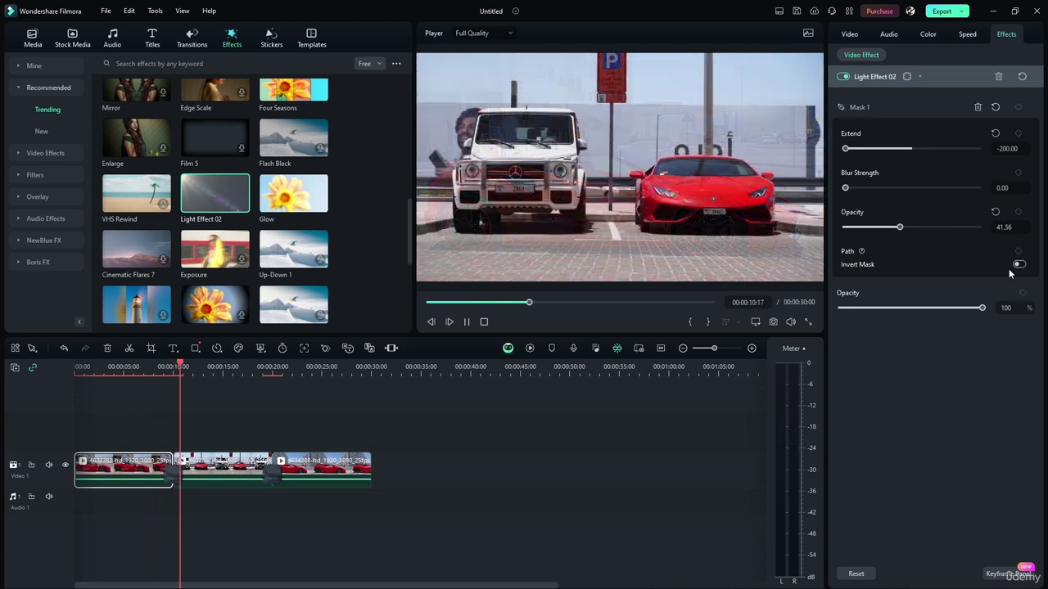
Replay the first clip from the start to preview the masked effect, then delete Light Effect 02.
click(467, 322)
click(483, 321)
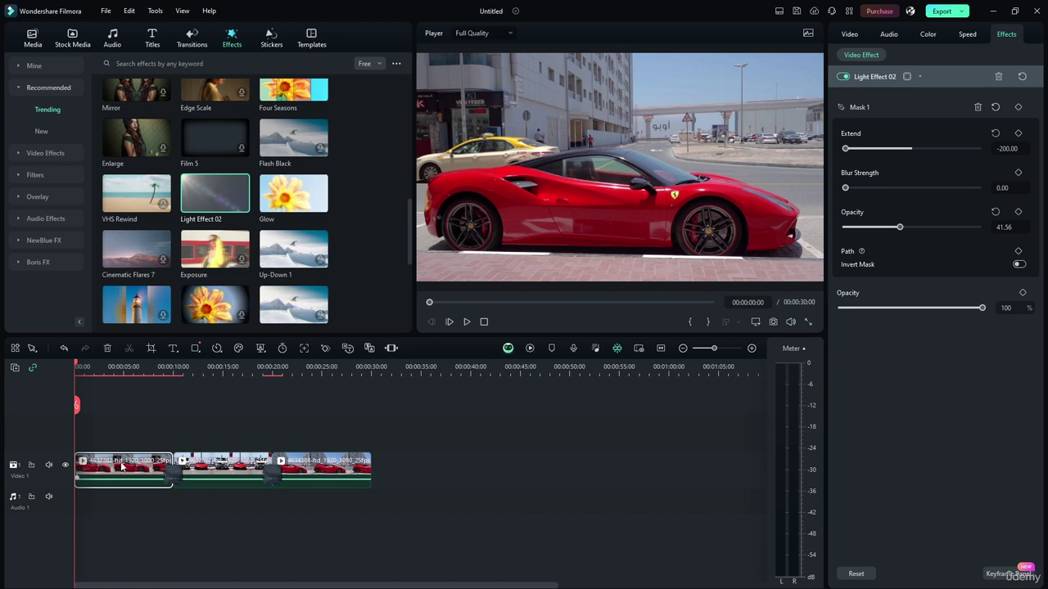
click(467, 322)
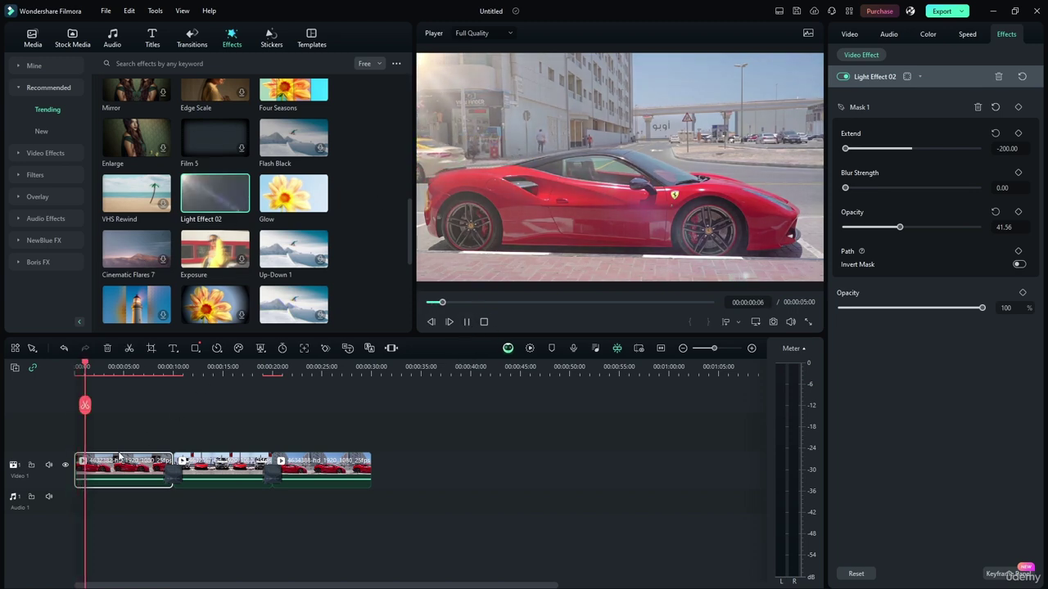
click(998, 77)
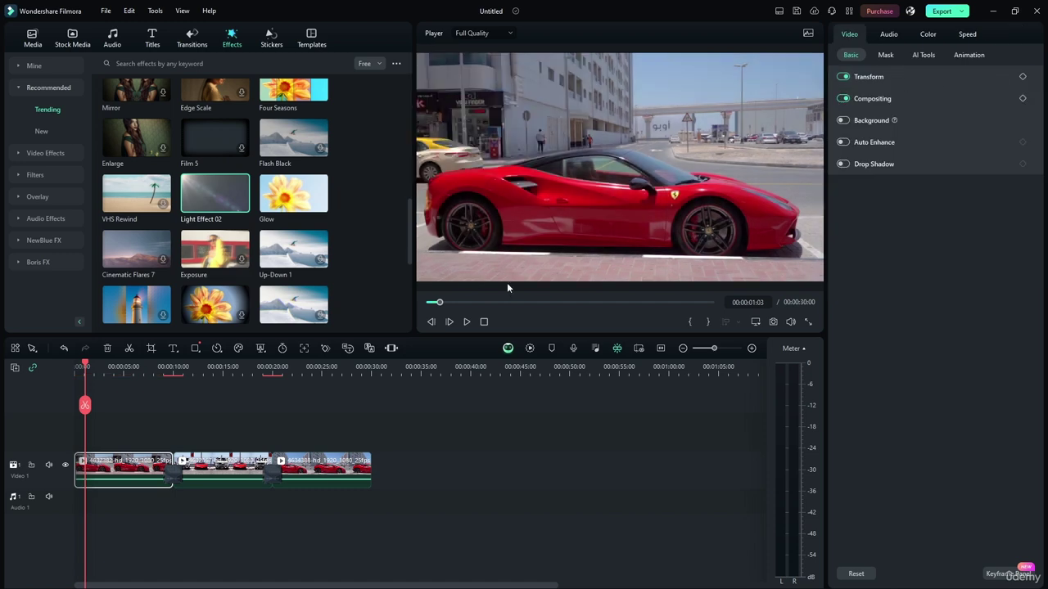
Apply the Scales effect to the first clip and play it back from the start.
scroll(401, 214, down, 2)
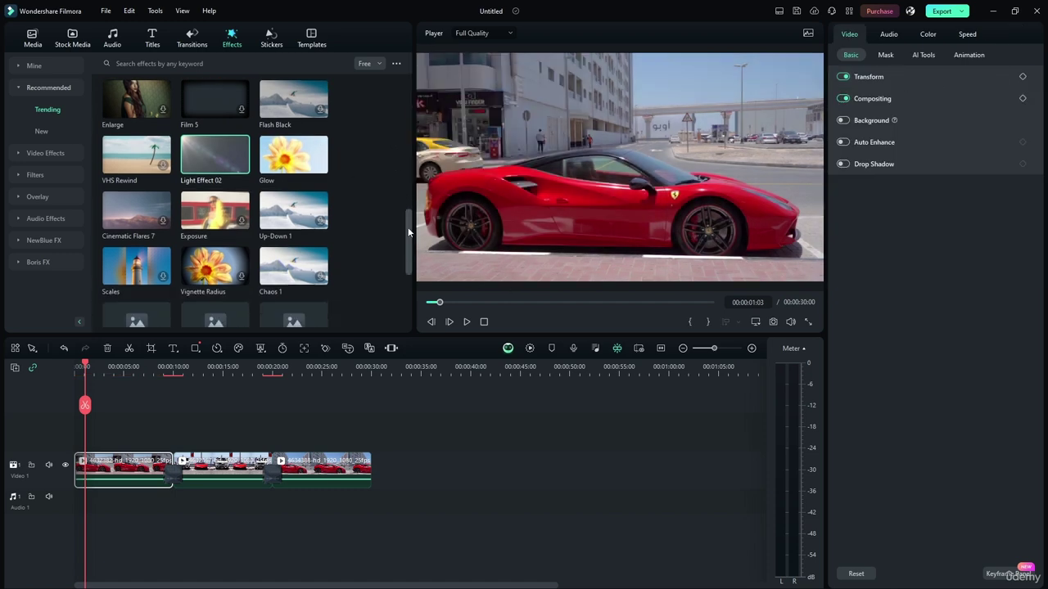
drag(152, 292, 117, 467)
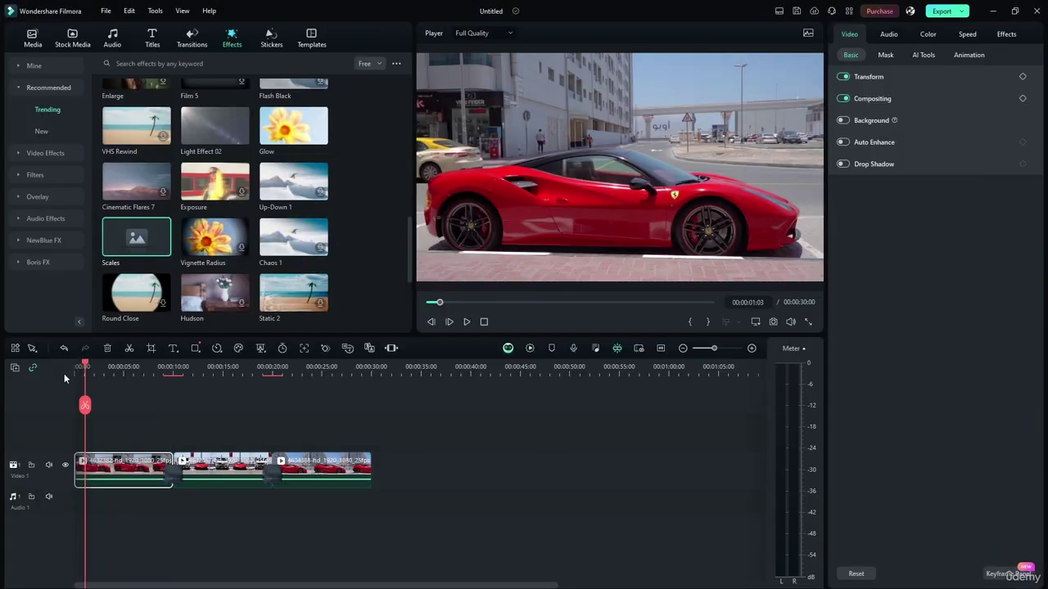
drag(85, 365, 75, 365)
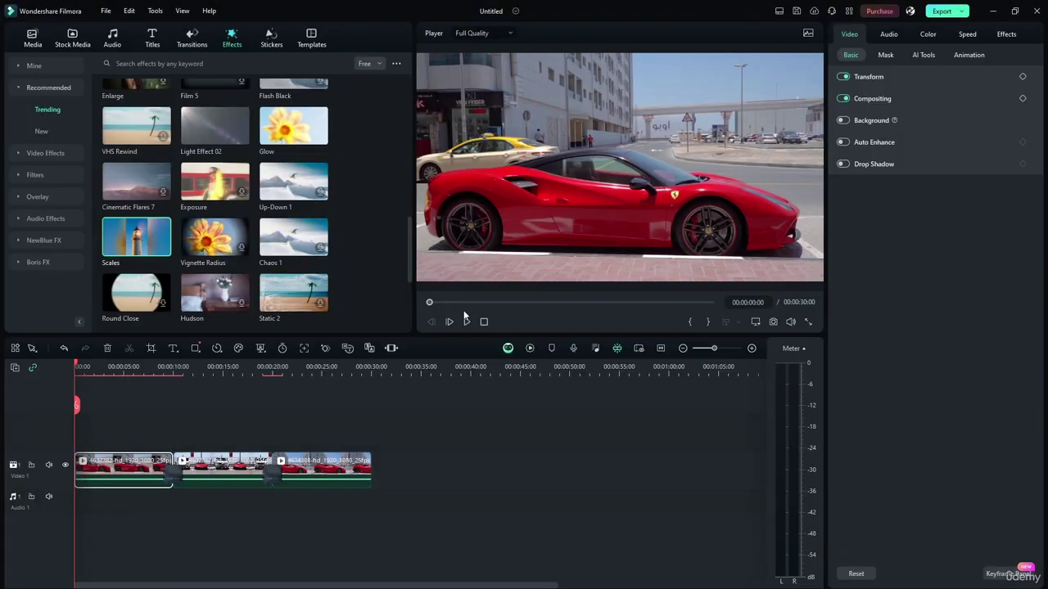
click(465, 320)
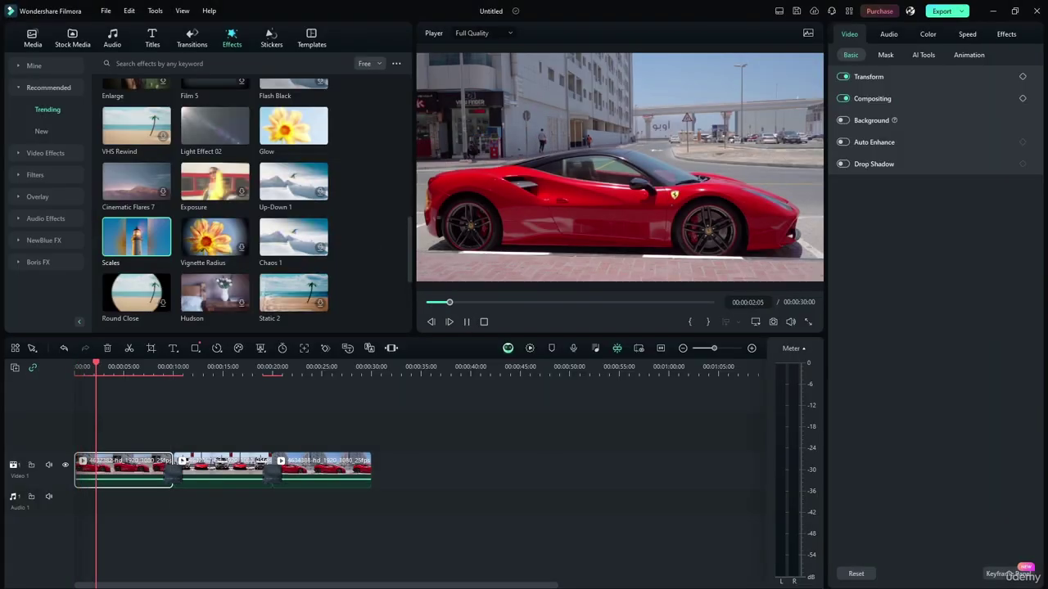
Set the Scales effect's Source Width to 0.80, background color to purple, Background Luminance to 175 and Scales_Level to 1.00.
click(1006, 33)
click(871, 157)
click(861, 176)
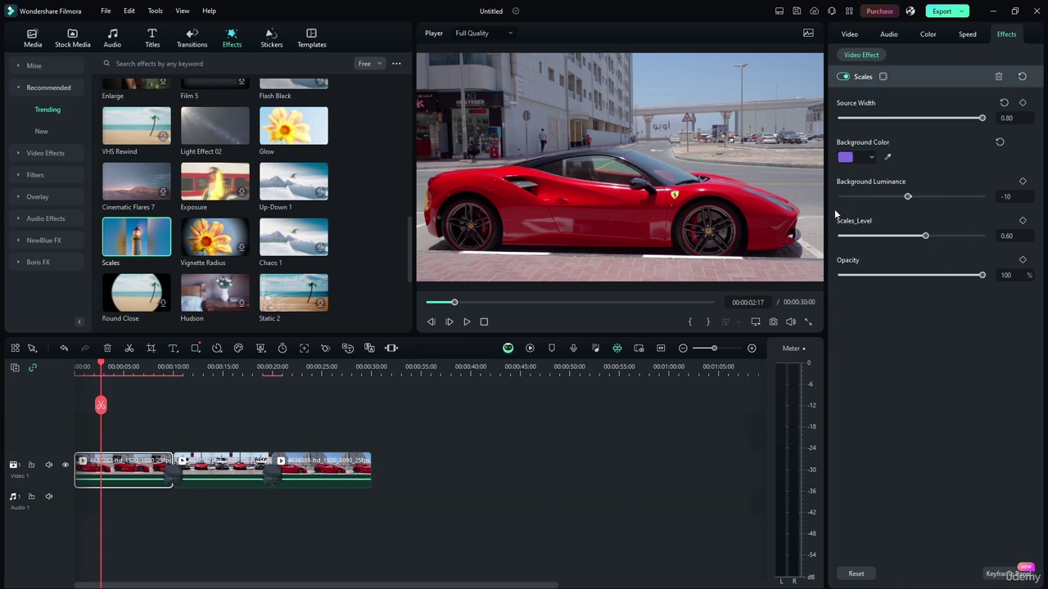
key(space)
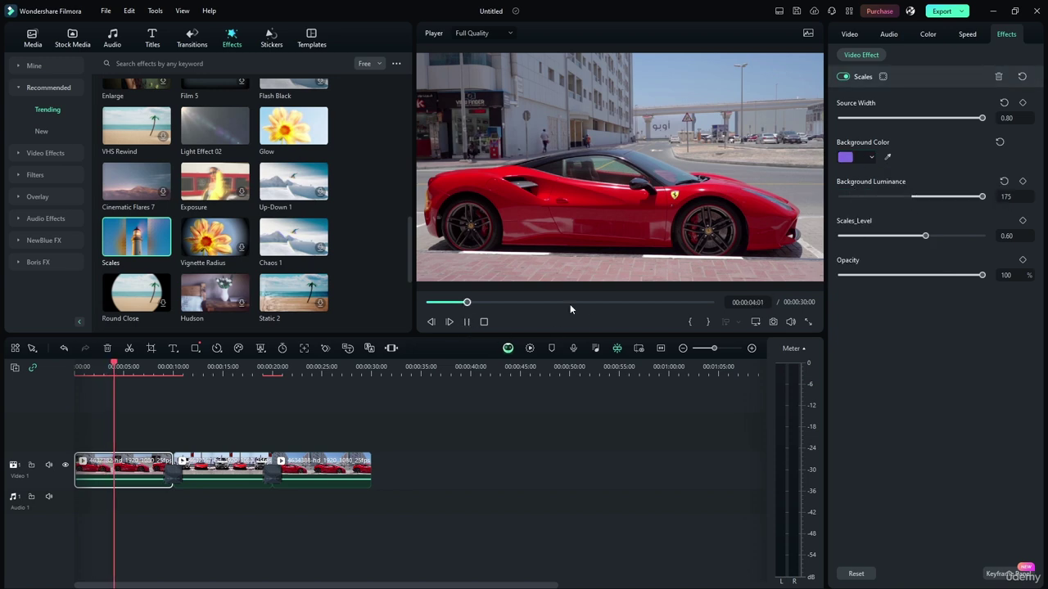
drag(925, 238, 995, 236)
mouse_move(982, 275)
mouse_down()
mouse_move(790, 279)
mouse_move(990, 276)
mouse_up()
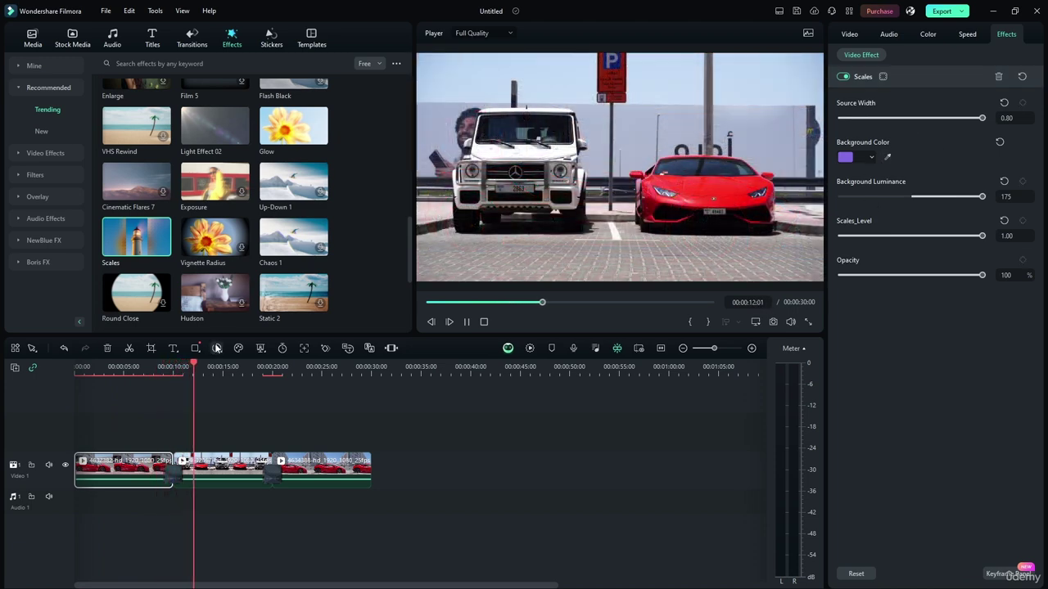
Stop the playback, return the playhead to the start and delete the Scales effect from the first clip.
key(space)
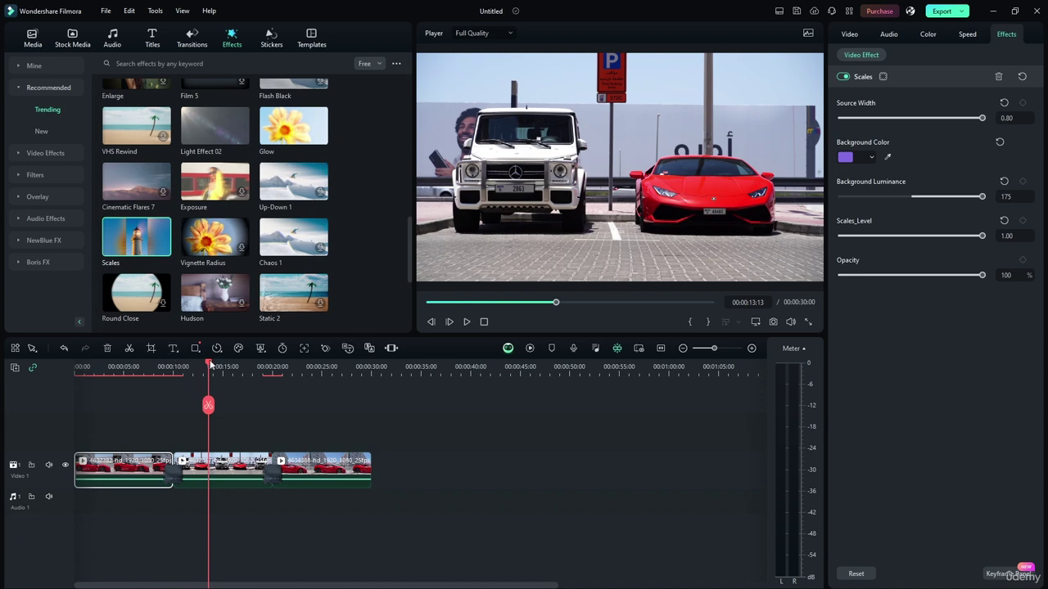
drag(211, 366, 76, 366)
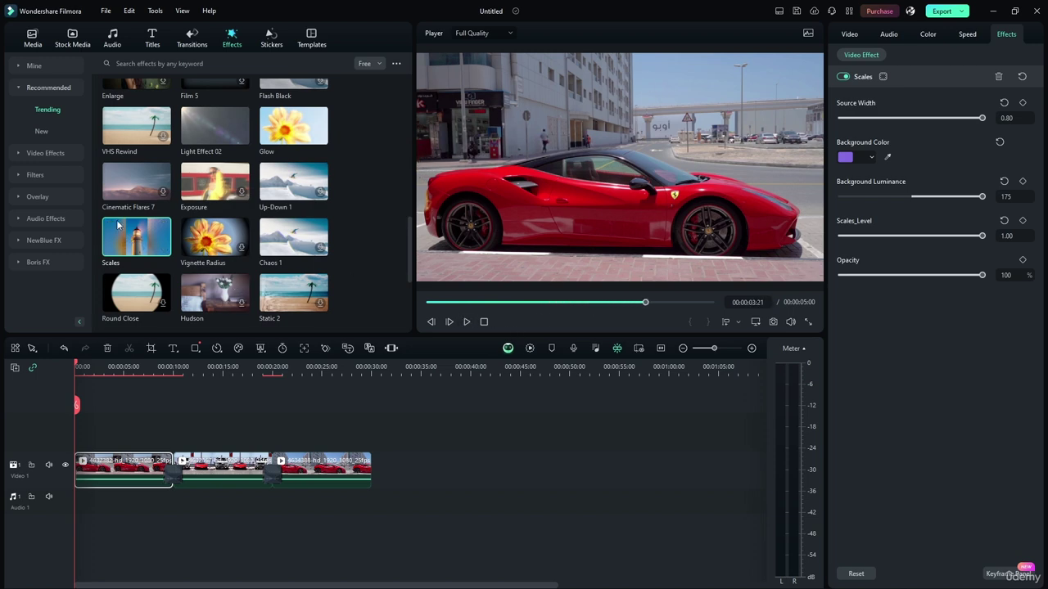
scroll(370, 218, down, 3)
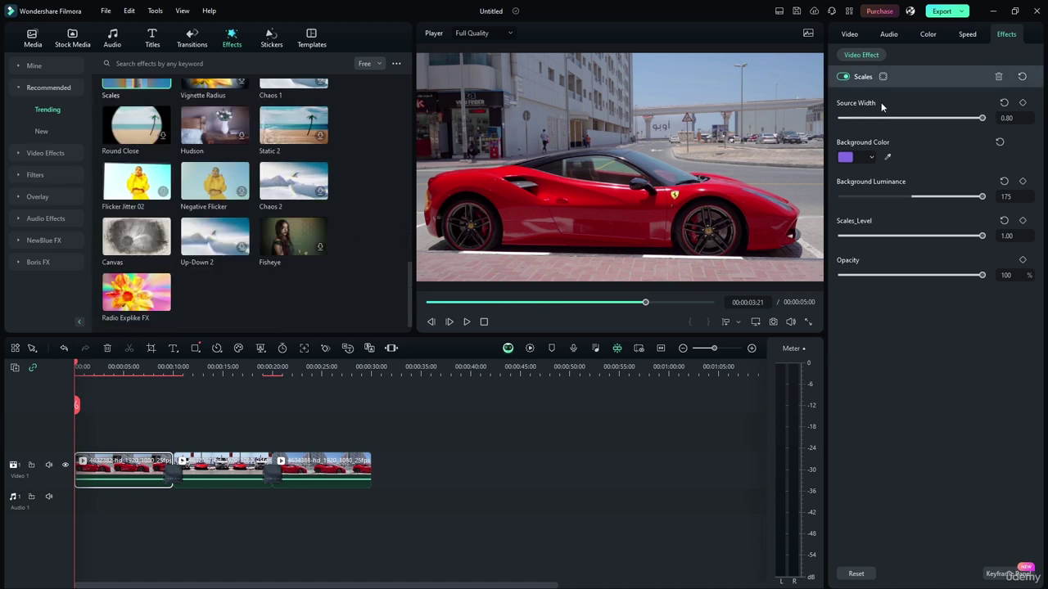
click(997, 76)
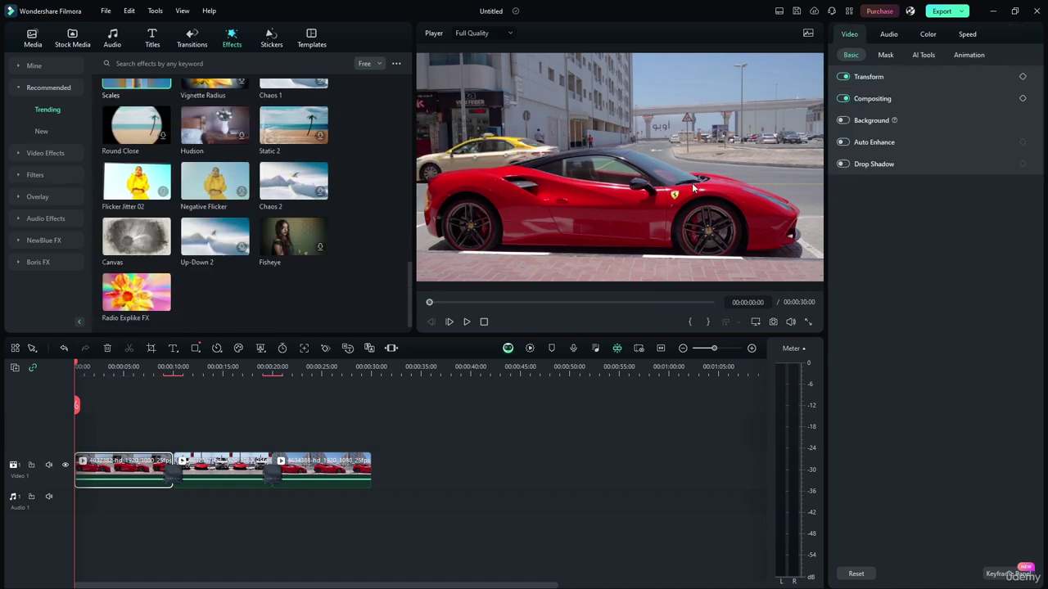
Apply the Canvas effect to the first clip.
drag(155, 231, 106, 468)
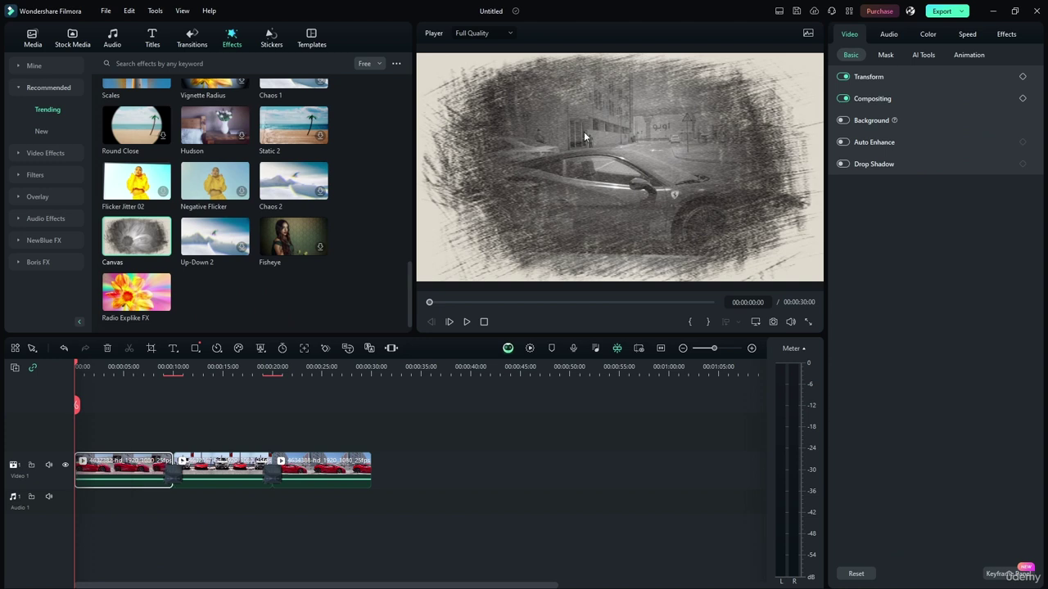
Add a custom-shape mask to the first clip's Canvas effect and set the mask's Extend to about -148.97.
click(1004, 35)
mouse_move(982, 120)
mouse_down()
mouse_move(914, 119)
mouse_move(982, 119)
mouse_up()
click(885, 76)
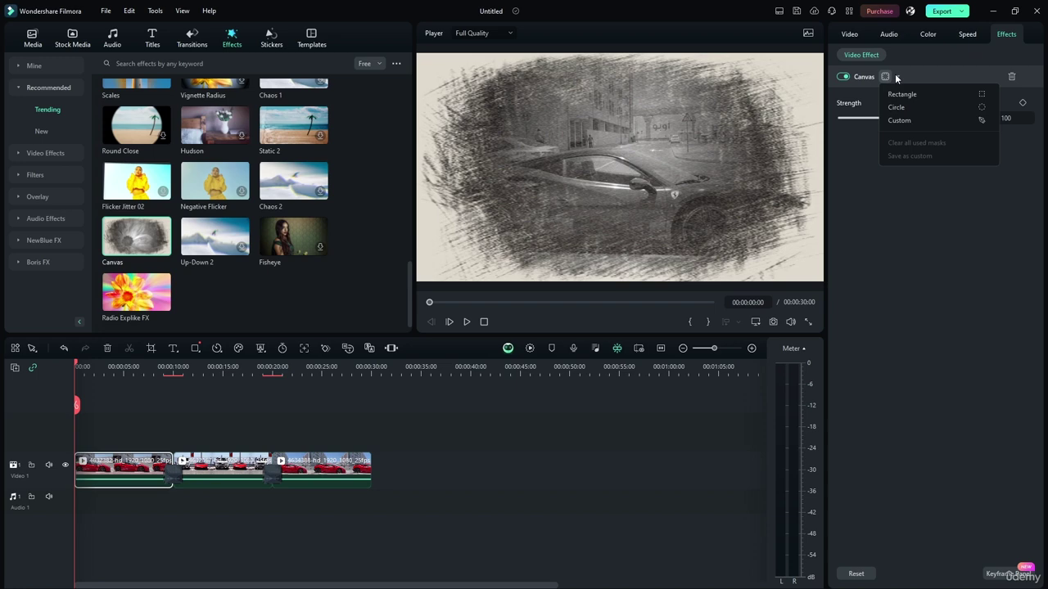
click(897, 119)
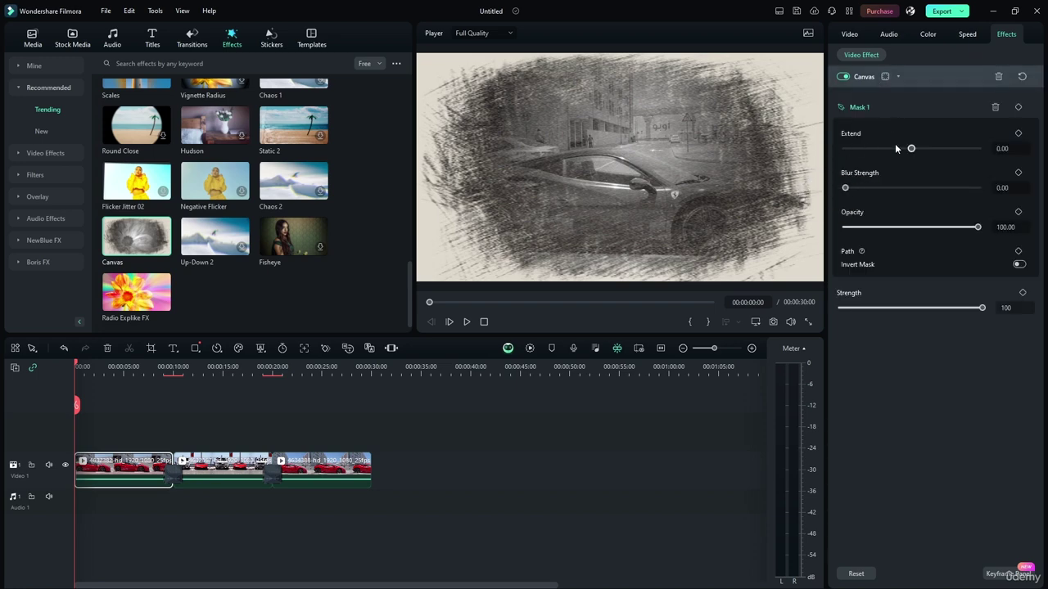
drag(911, 148, 862, 149)
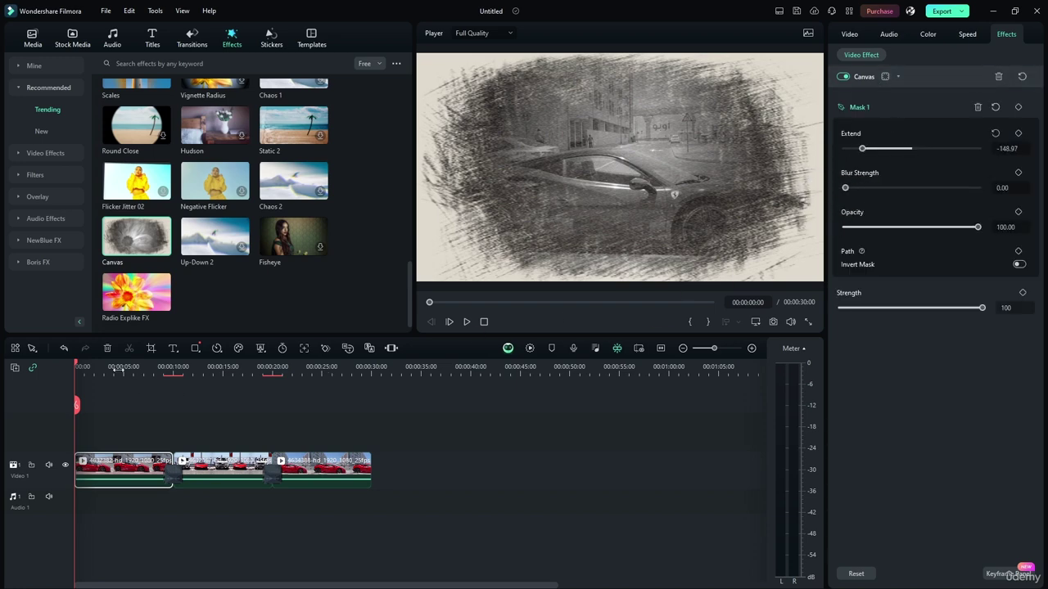
Draw a closed seven-point mask path around the red car in the preview and shift it slightly down.
drag(717, 124, 546, 154)
click(495, 140)
click(448, 188)
click(499, 243)
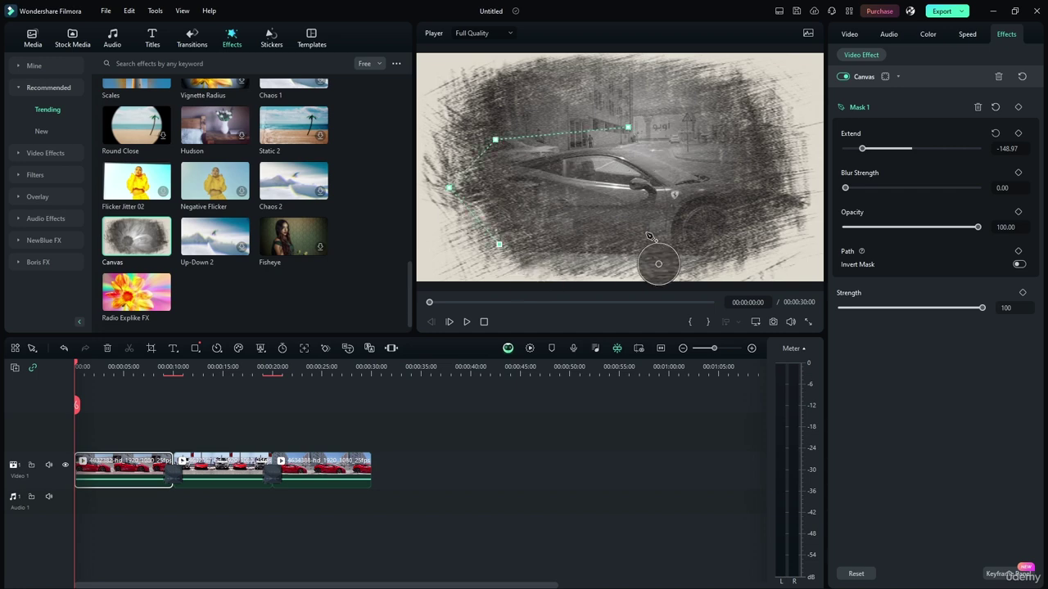
click(680, 240)
click(757, 214)
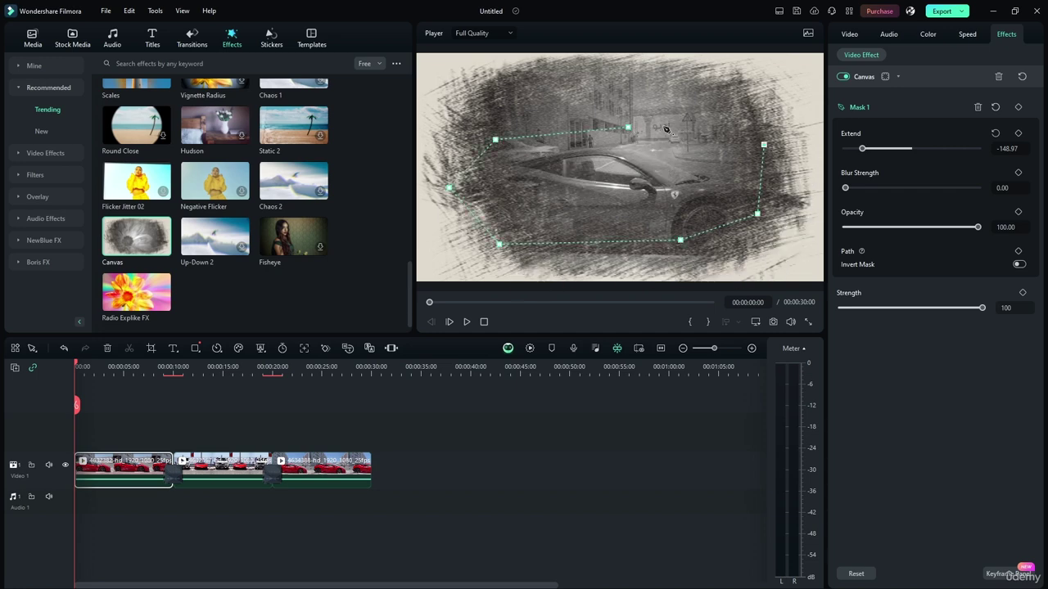
click(628, 127)
drag(600, 179, 628, 198)
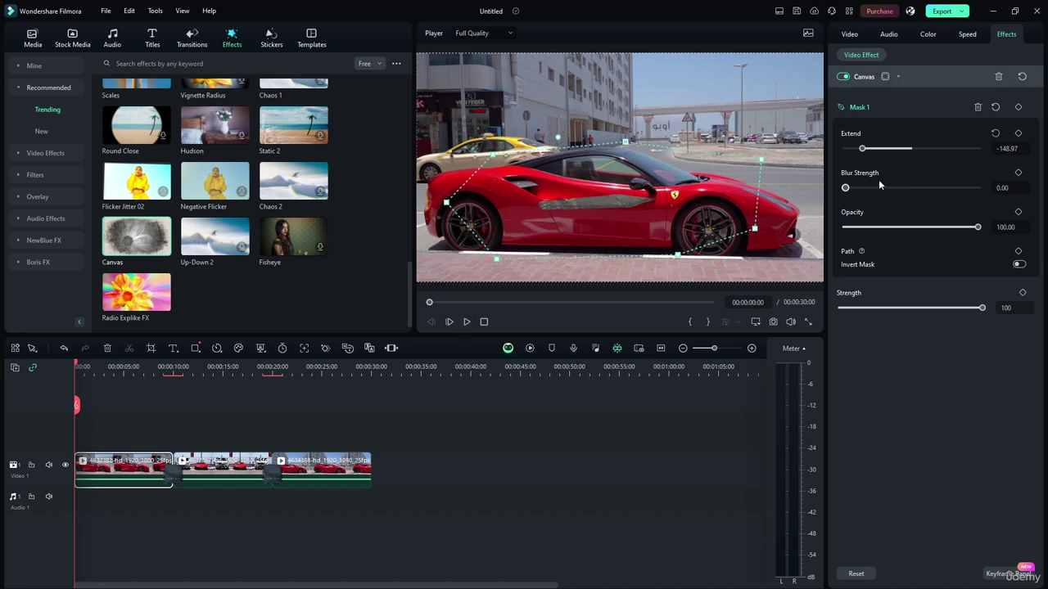
Set the mask's Extend to 56.79, Blur Strength to 97.12 and Opacity to 77.78, keeping the mask positioned over the car.
drag(861, 149, 928, 149)
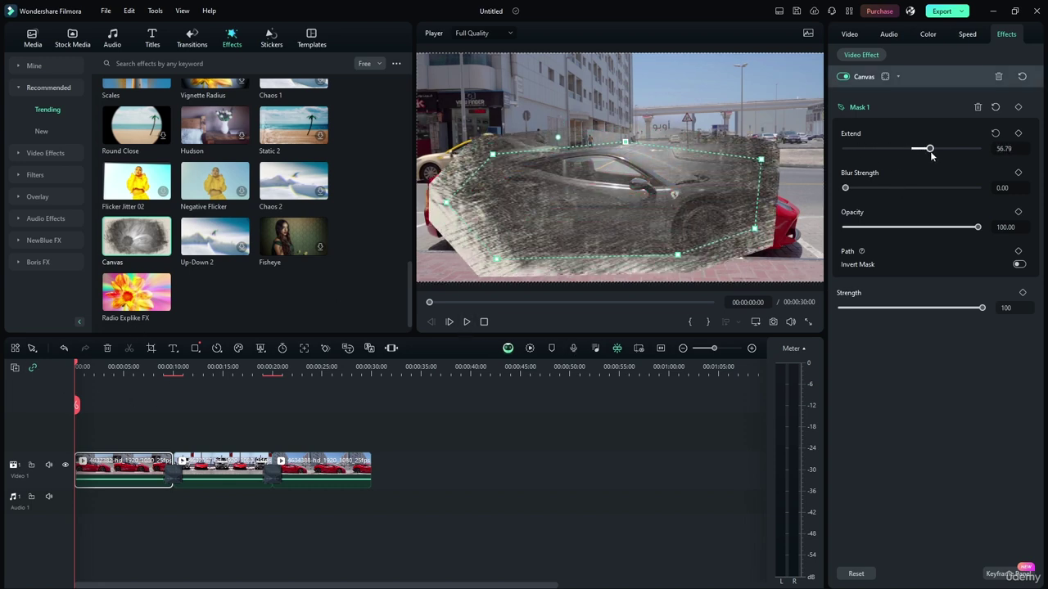
drag(624, 208, 647, 192)
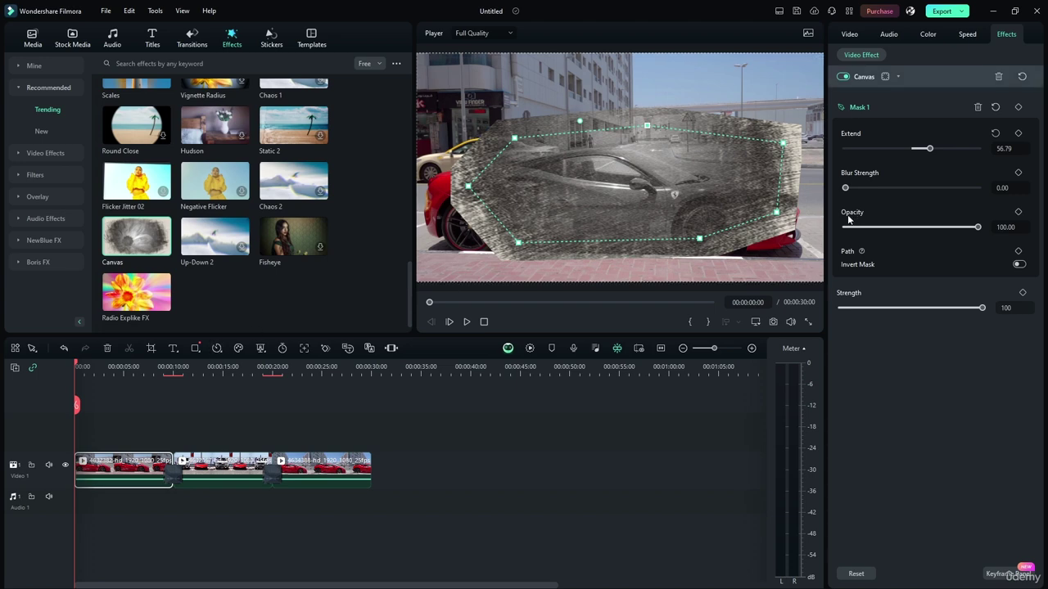
drag(860, 189, 952, 190)
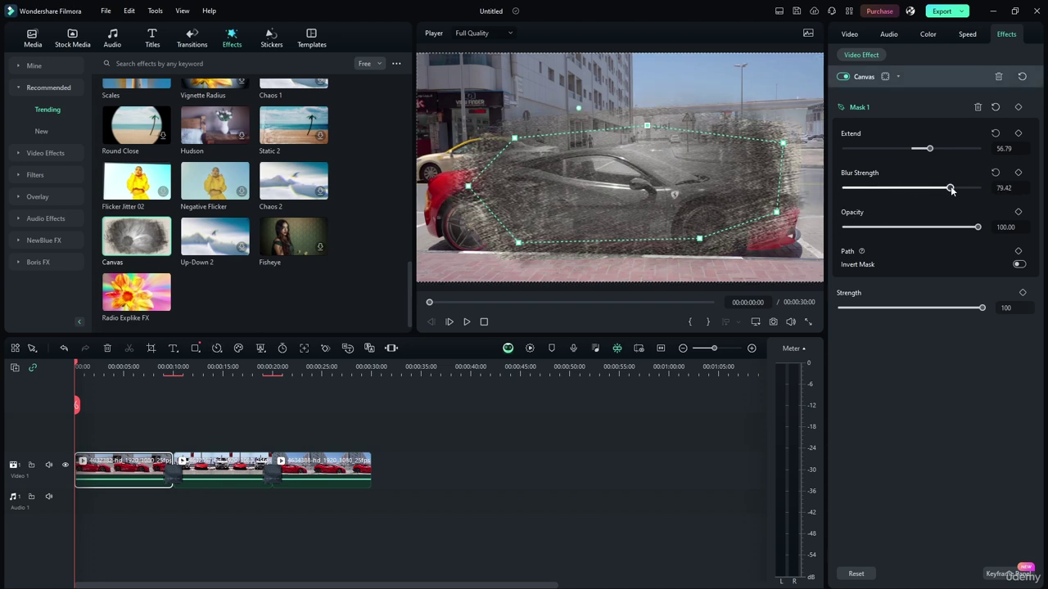
drag(700, 185, 683, 195)
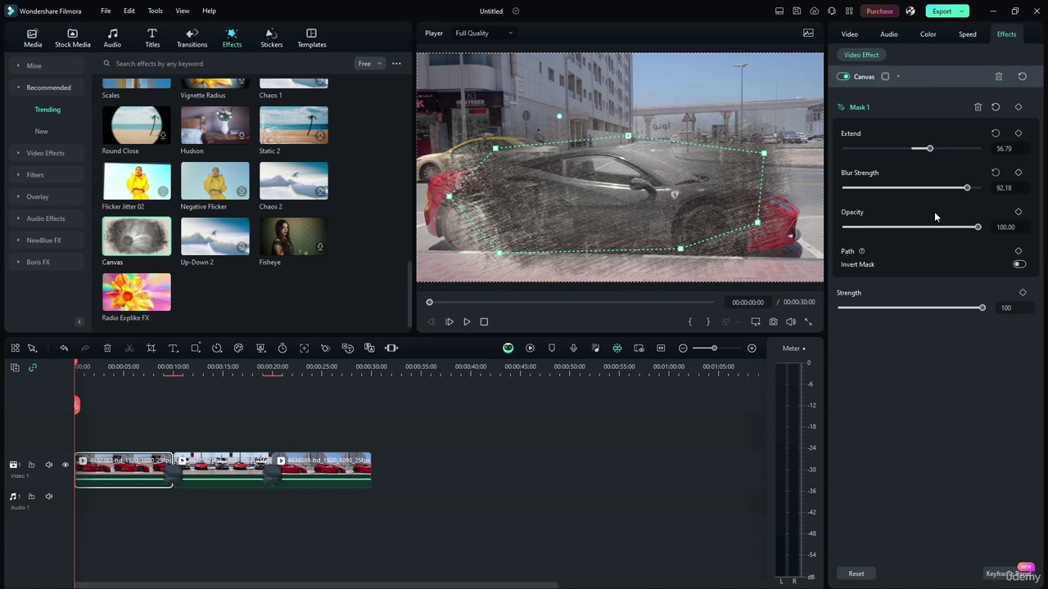
drag(978, 228, 930, 231)
drag(624, 215, 640, 208)
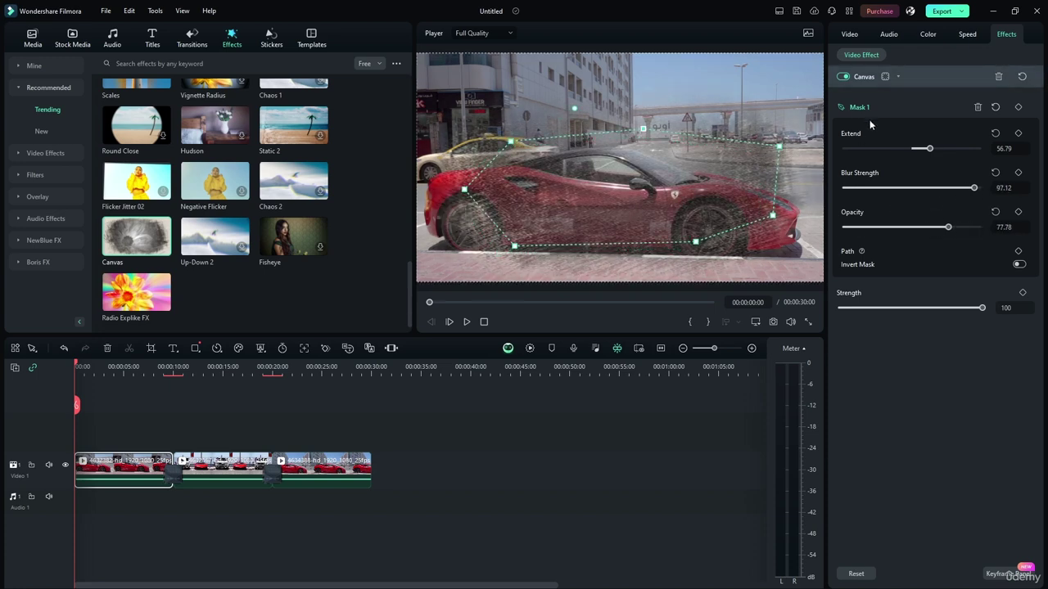
Play the masked Canvas effect from the start and return the playhead to the beginning.
click(467, 323)
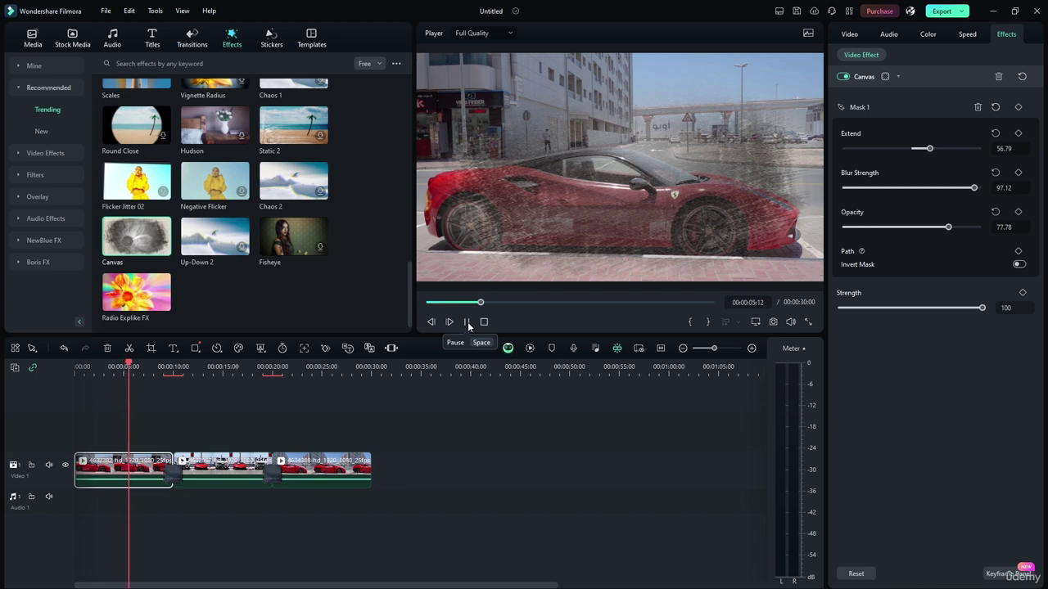
click(467, 322)
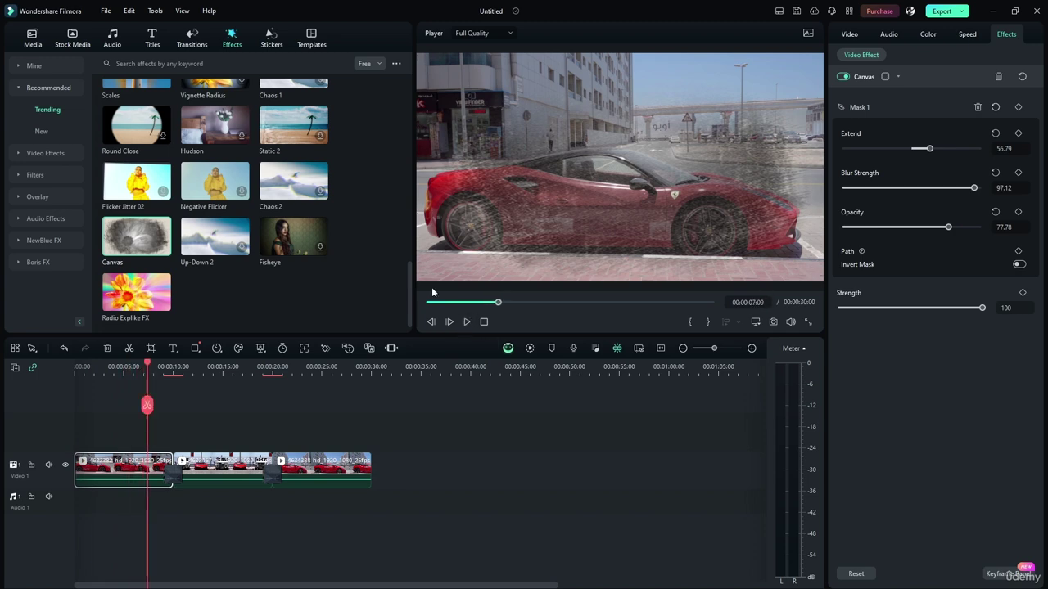
drag(145, 364, 45, 377)
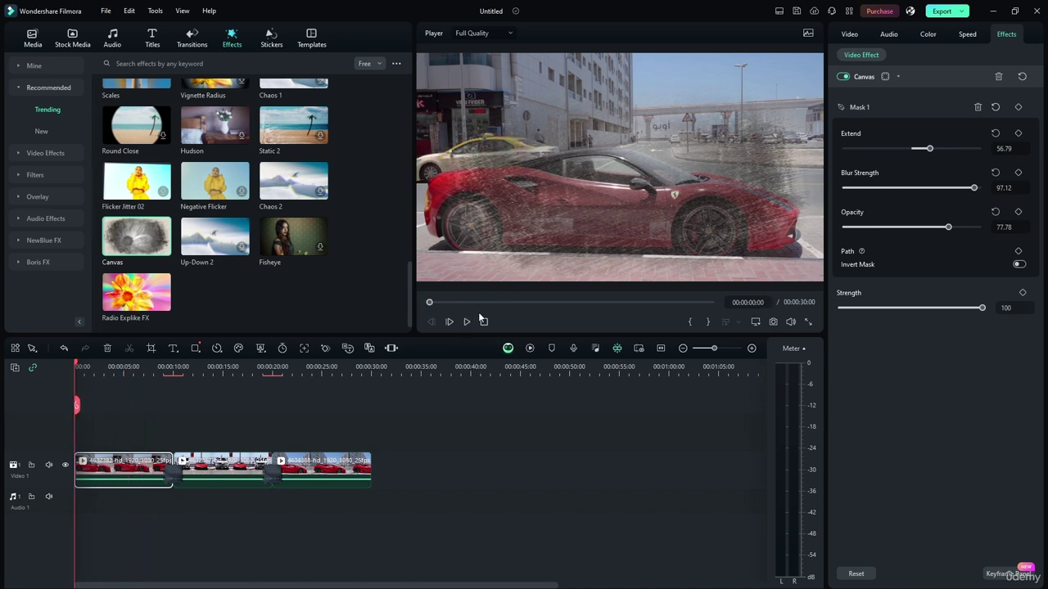
Move the mask to the upper-left corner of the frame and add a keyframe for all its properties at 00:00:00:00.
click(861, 108)
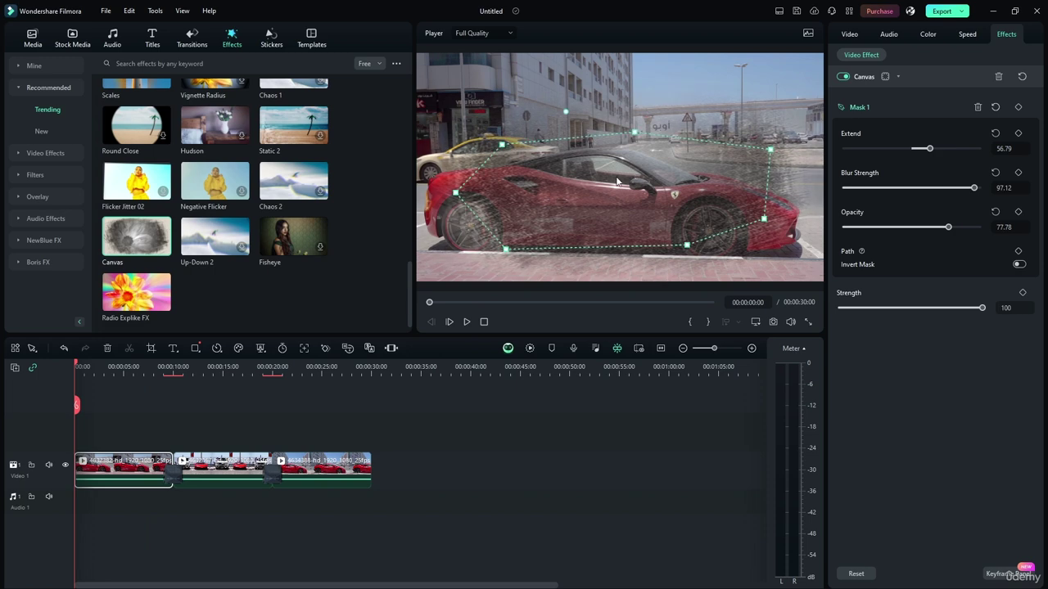
drag(584, 185, 530, 73)
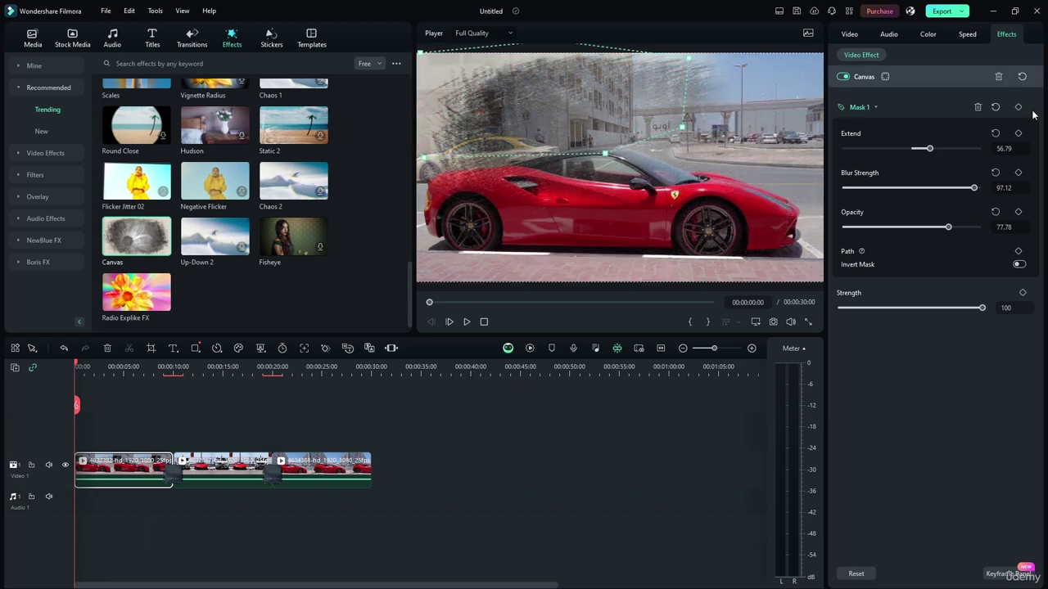
click(1019, 108)
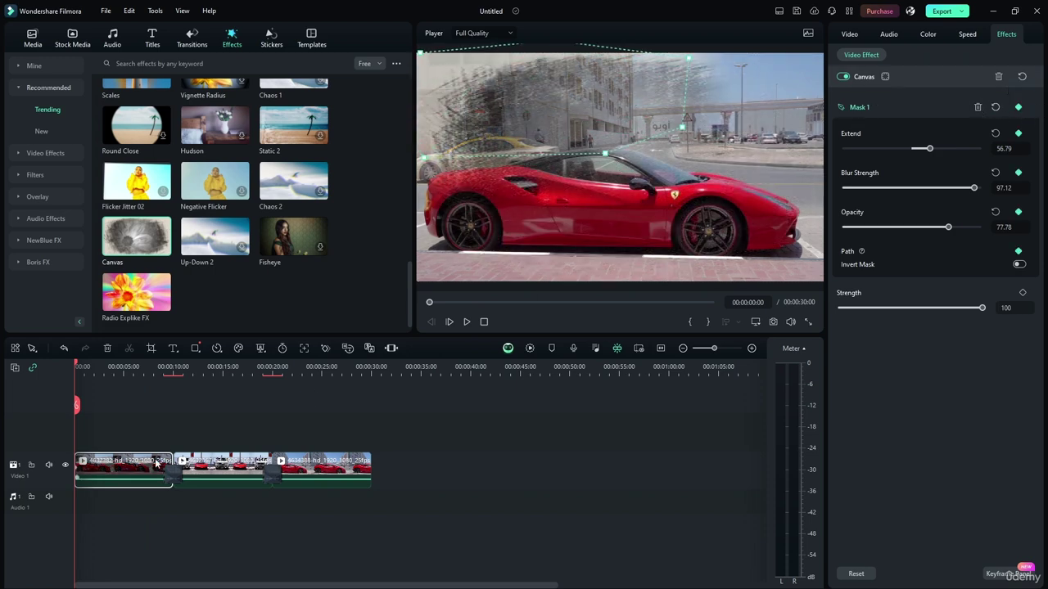
Animate the mask path by moving it over the car's centre at 00:00:05:00 and to the frame's lower right at 00:00:09:23.
click(466, 323)
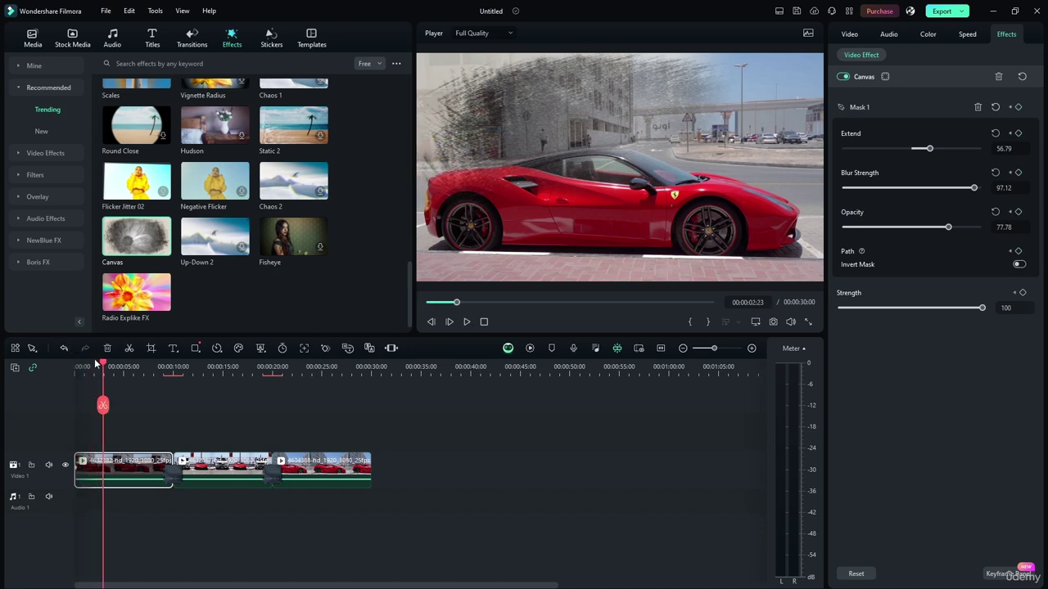
drag(103, 368, 124, 366)
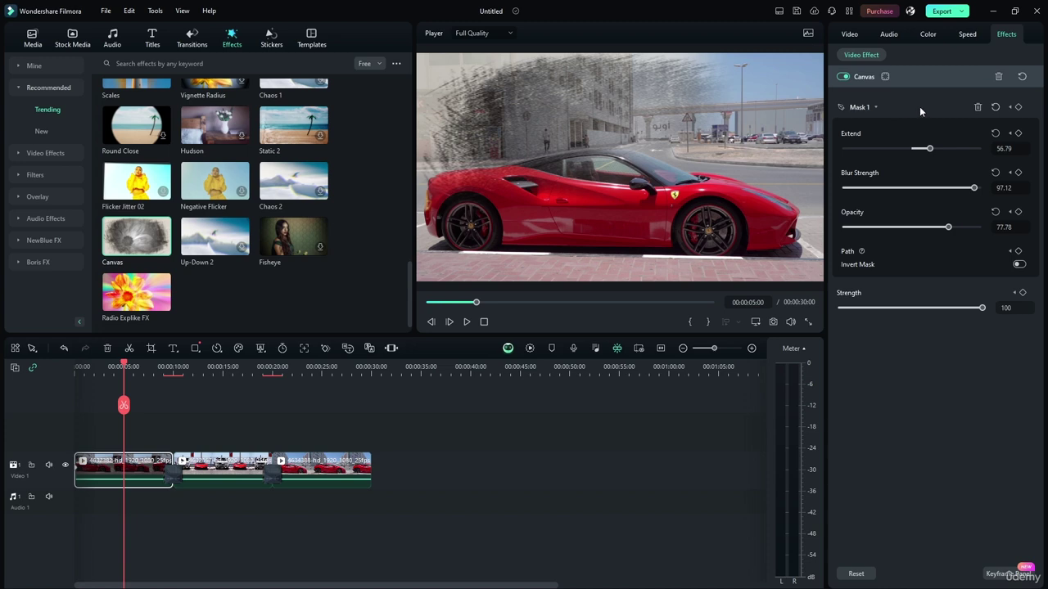
drag(548, 133, 587, 176)
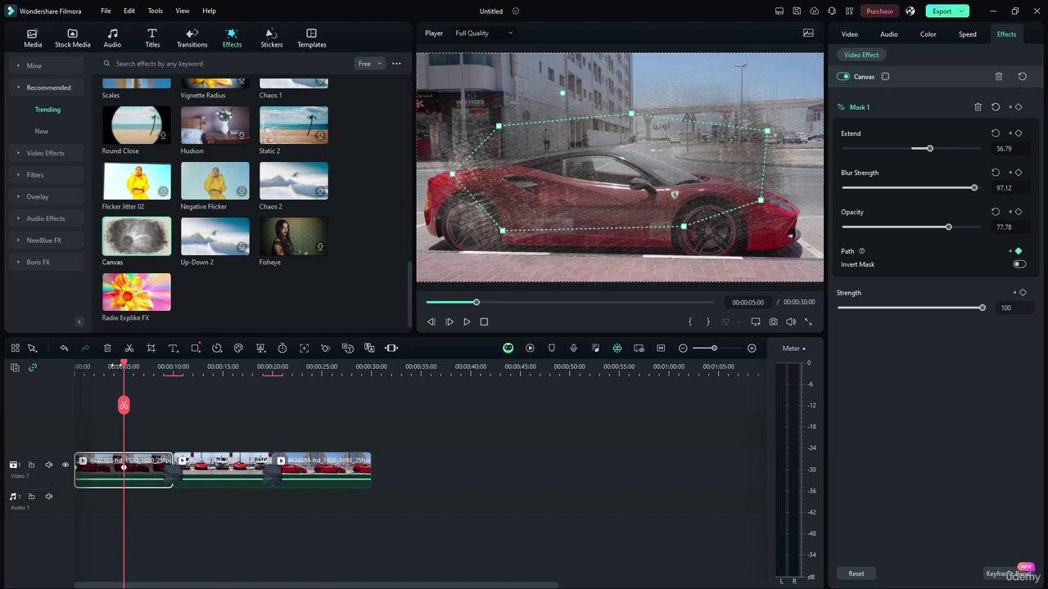
drag(125, 370, 172, 372)
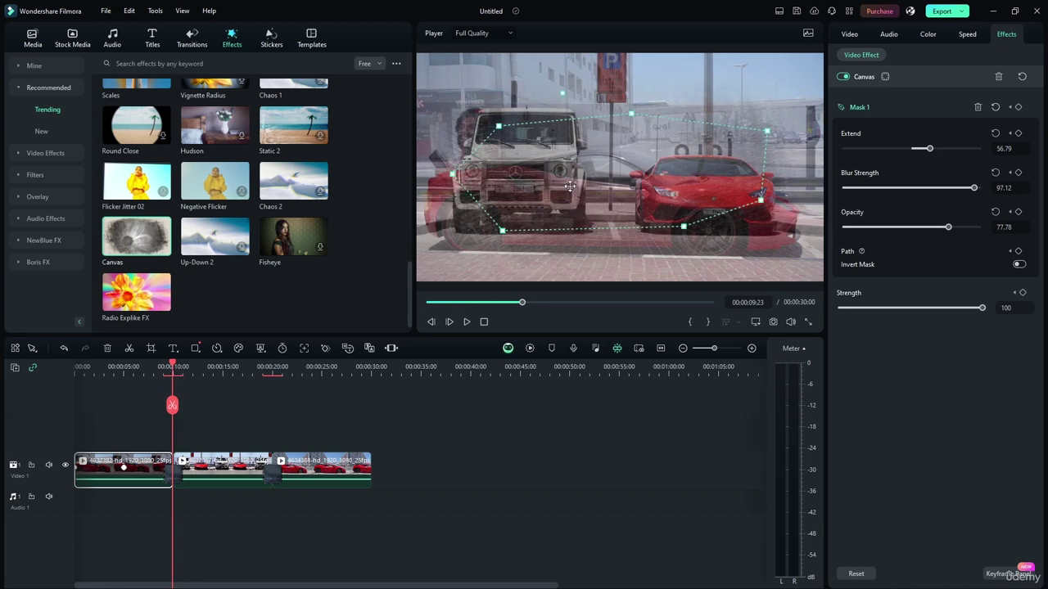
drag(568, 186, 681, 246)
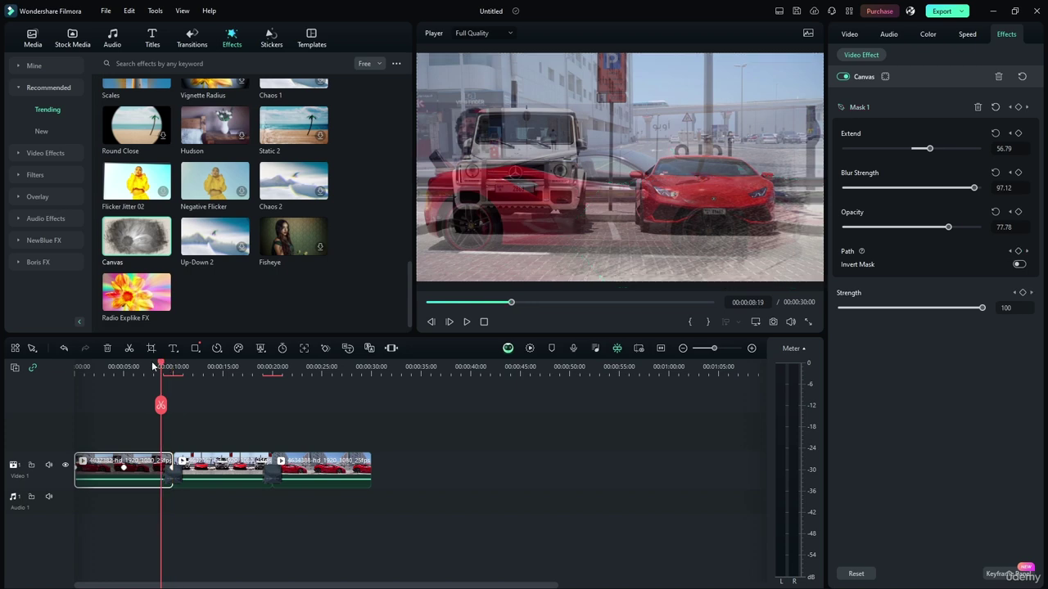
Play the animated Canvas mask from the start through the first transition and return the playhead to the beginning.
key(Home)
click(466, 322)
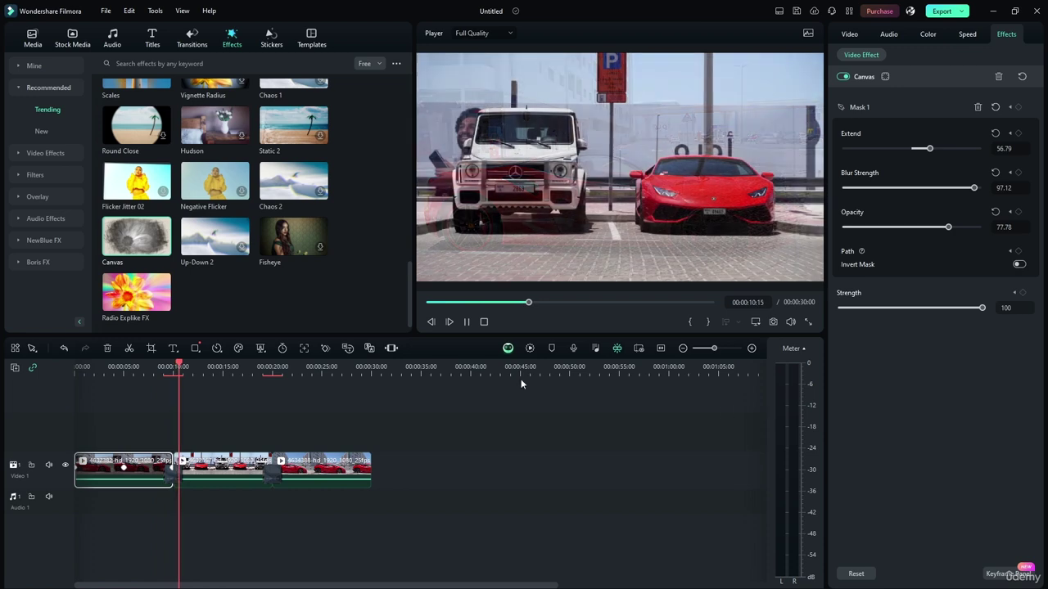
click(465, 323)
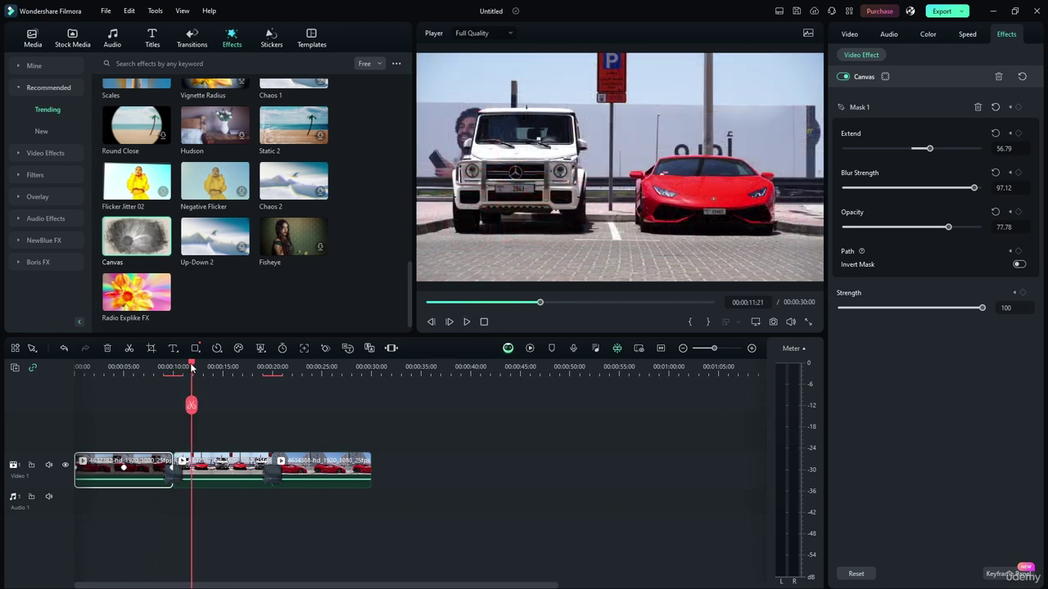
drag(191, 368, 41, 373)
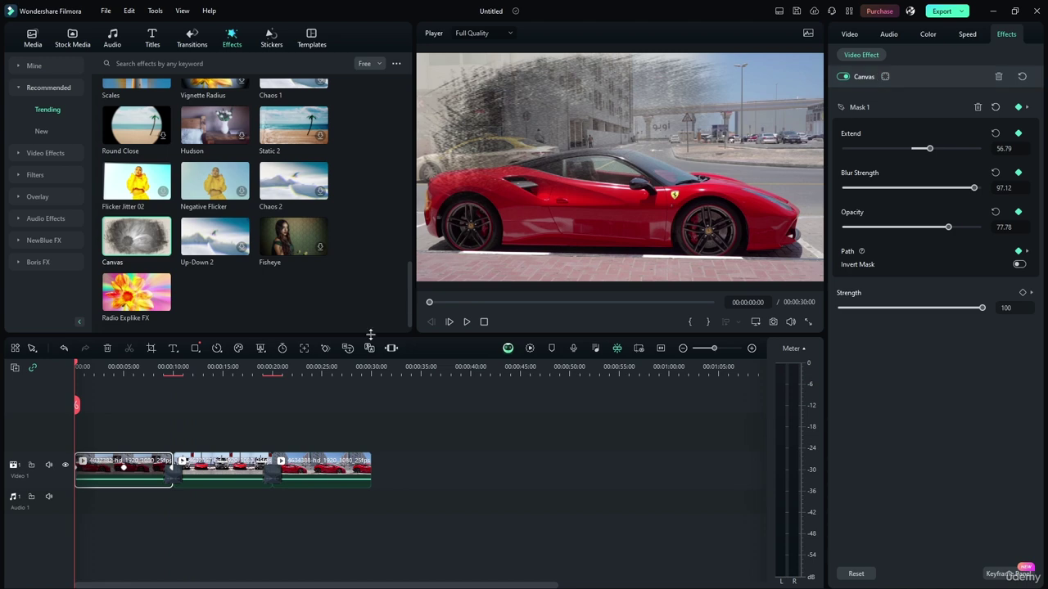
Apply the RGB Stroke effect to the first clip and play it together with Canvas, pausing at 00:00:05:19.
drag(406, 288, 418, 103)
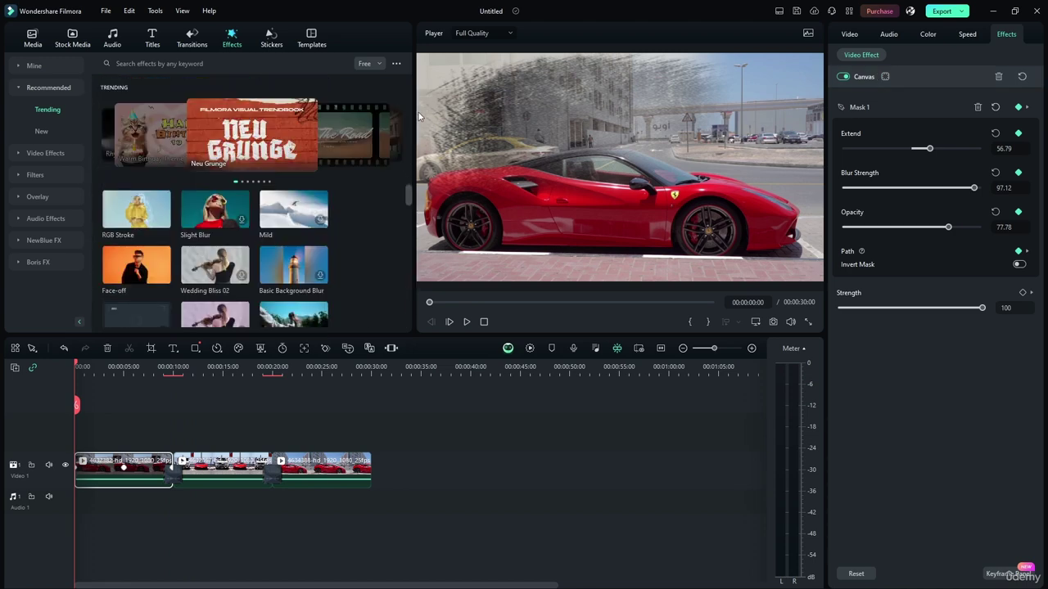
mouse_move(141, 211)
mouse_down()
mouse_move(113, 473)
mouse_move(102, 473)
mouse_up()
click(897, 263)
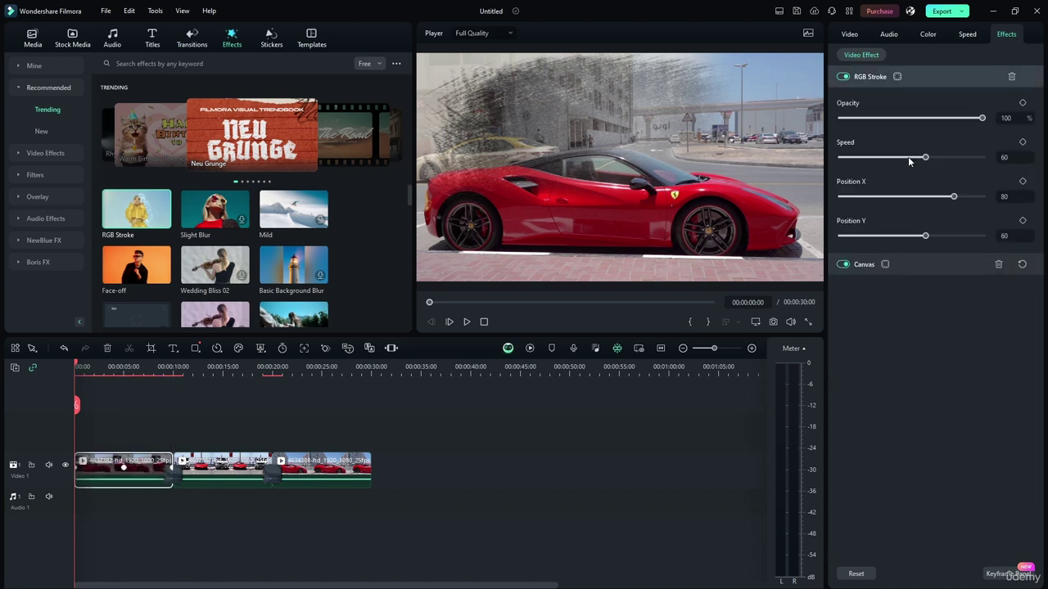
click(911, 75)
click(912, 76)
click(912, 76)
click(471, 324)
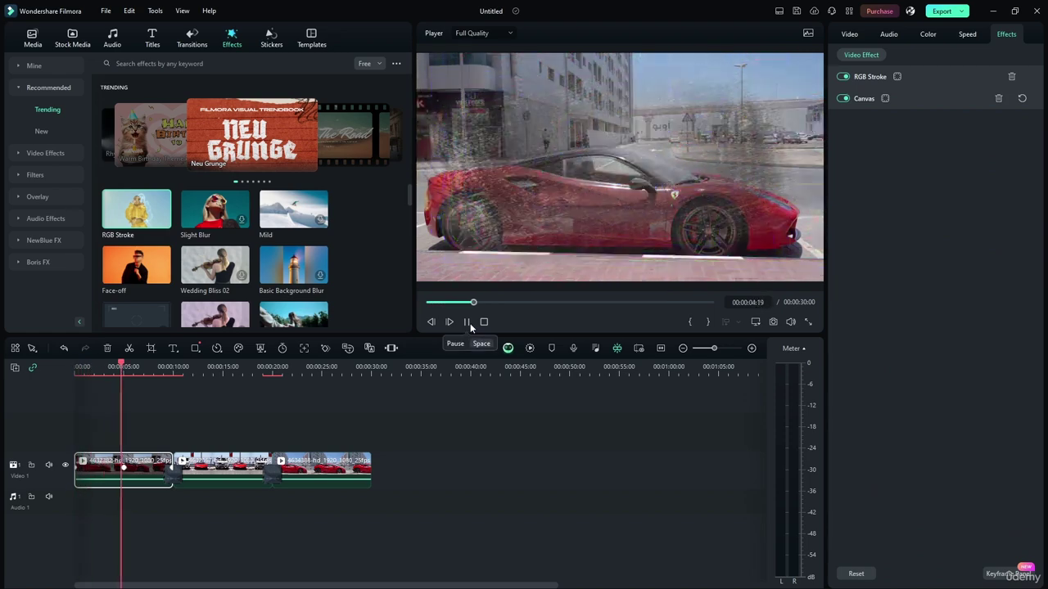
click(469, 324)
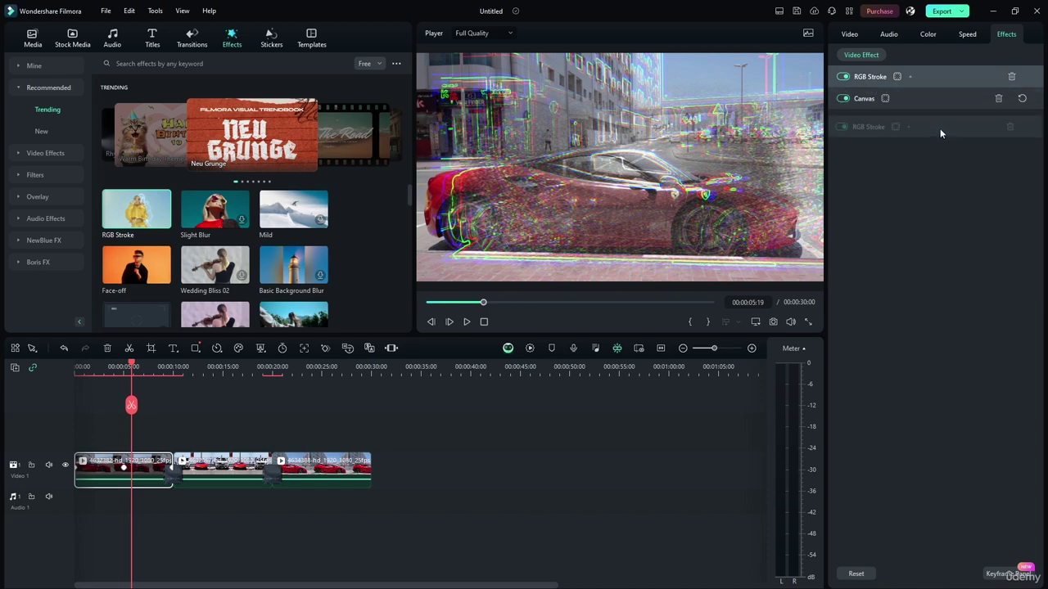
Lower the RGB Stroke effect's Opacity to 35% and play the rest of the first clip.
click(846, 77)
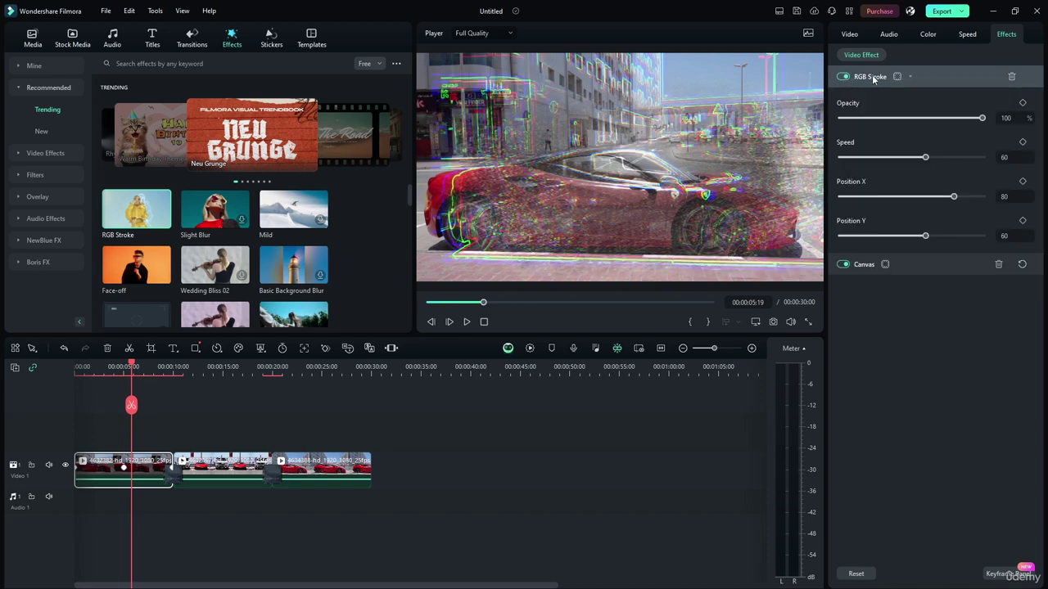
drag(980, 119, 897, 119)
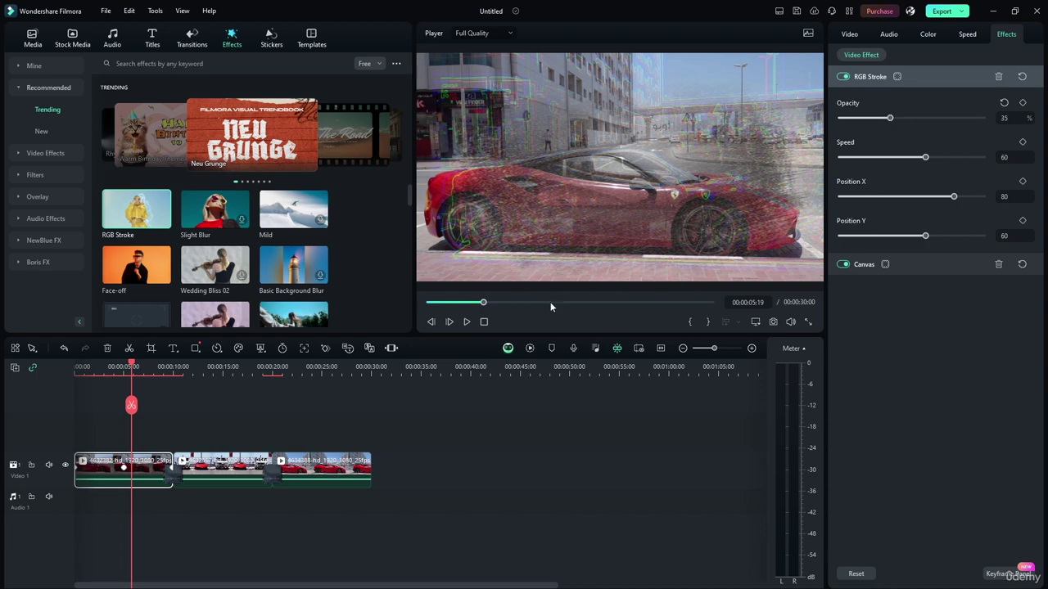
click(467, 322)
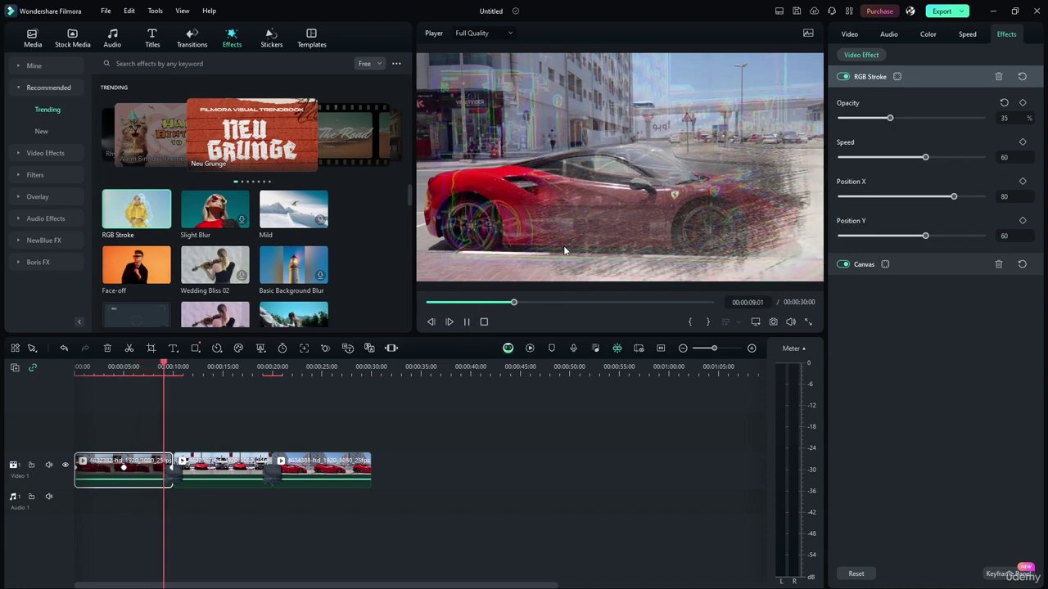
click(467, 322)
Return the playhead to the start and delete the RGB Stroke effect from the first clip.
drag(178, 380, 75, 425)
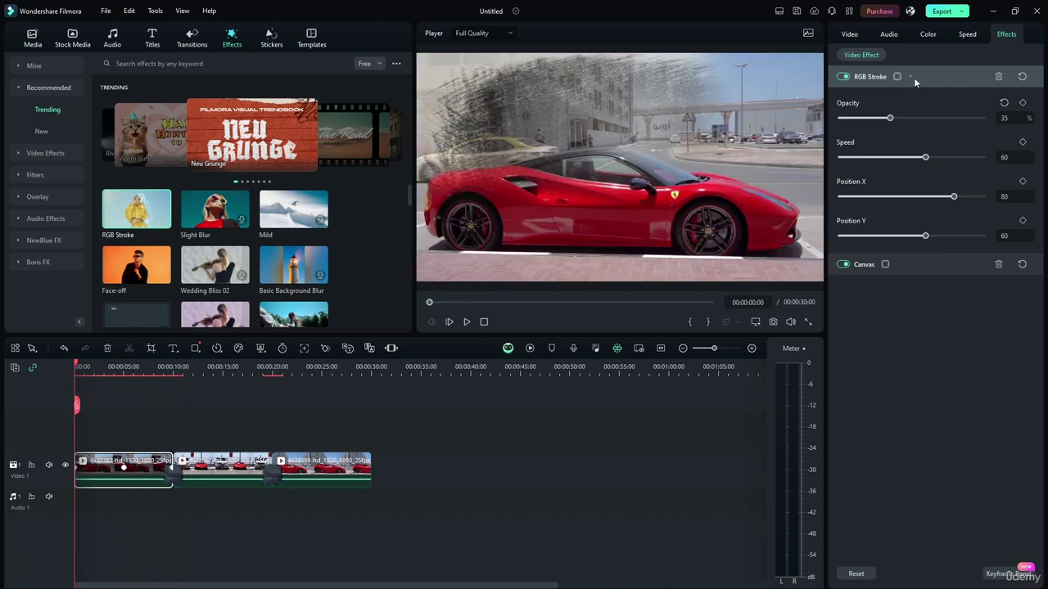
click(997, 77)
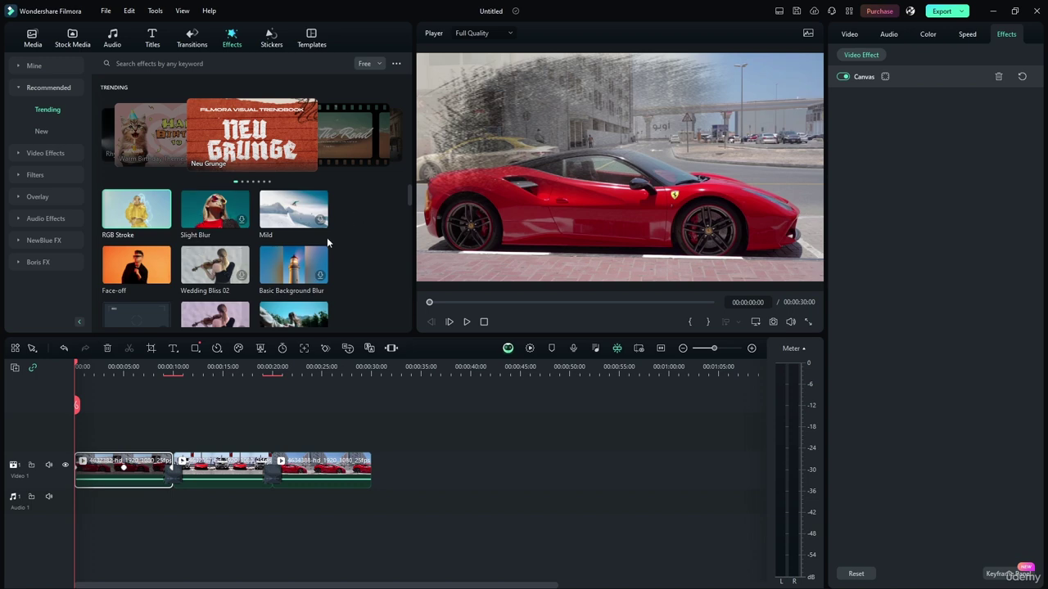
scroll(409, 196, down, 5)
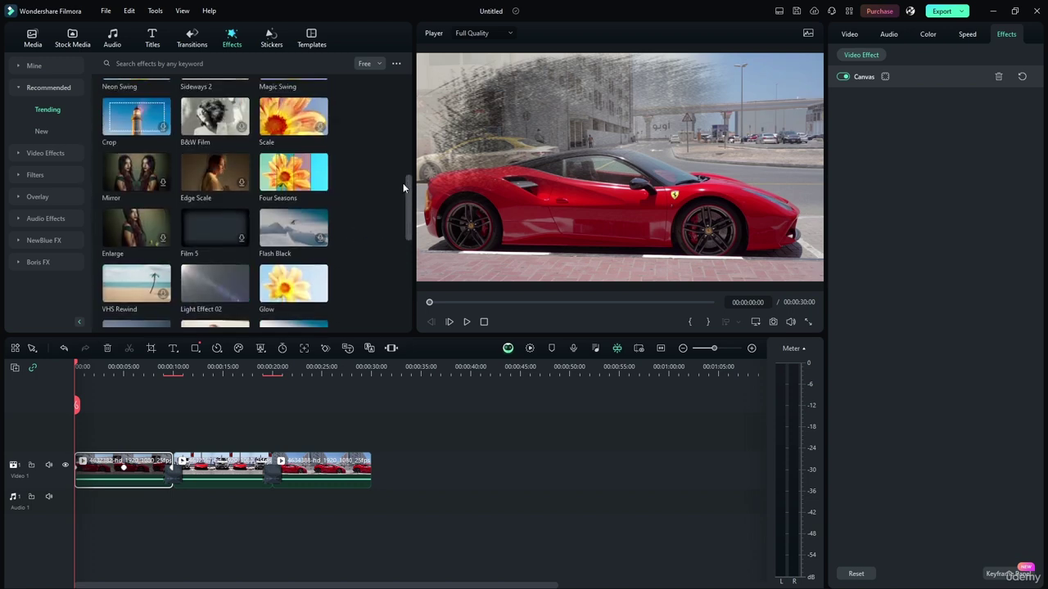
Expand the Canvas effect's settings and preview the Up-Down 1 effect from the trending effects.
click(887, 76)
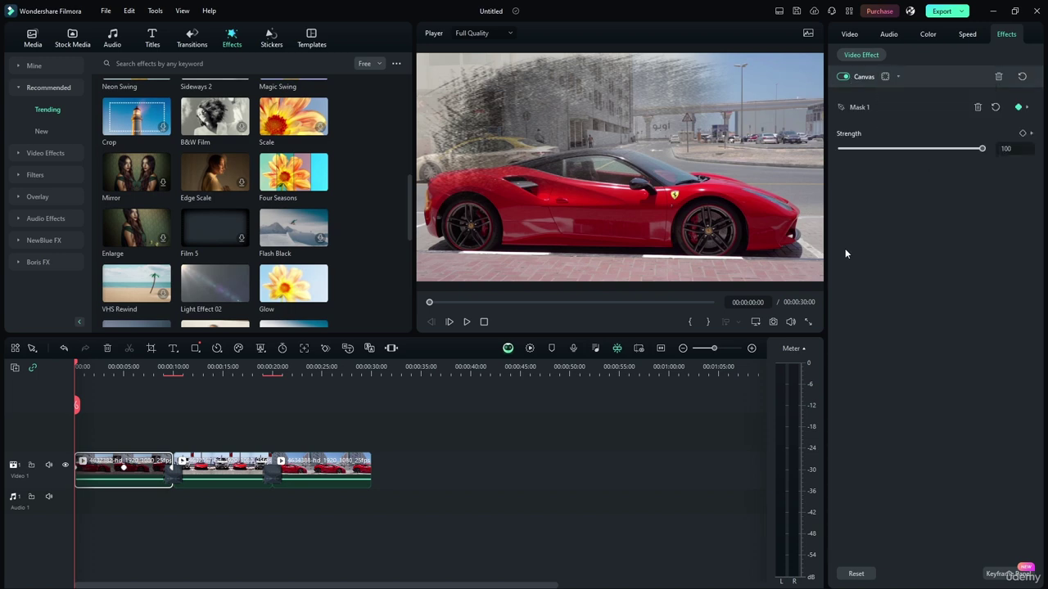
scroll(407, 233, down, 2)
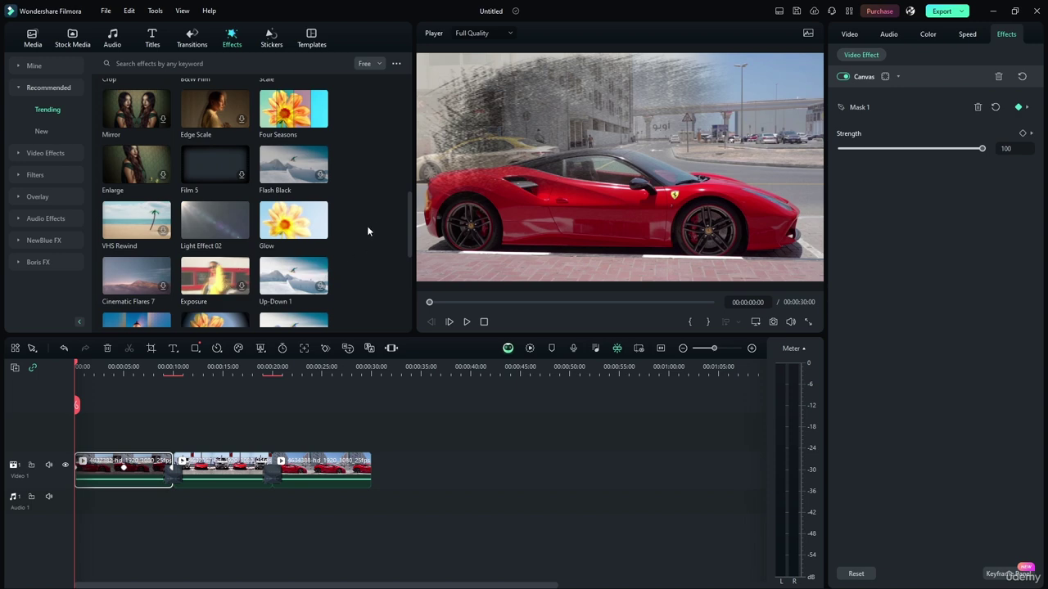
scroll(407, 231, down, 2)
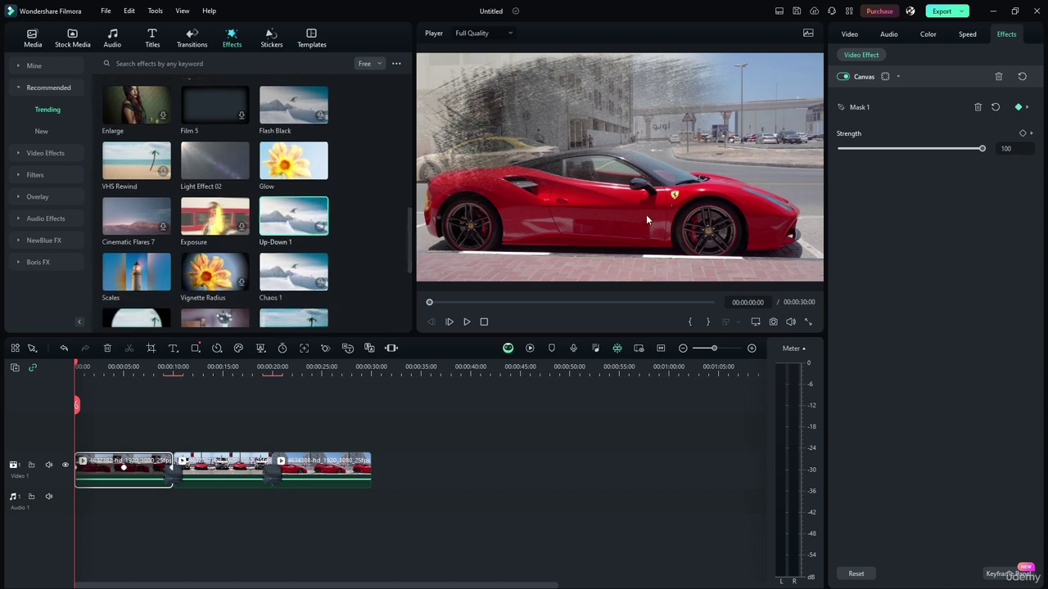
key(space)
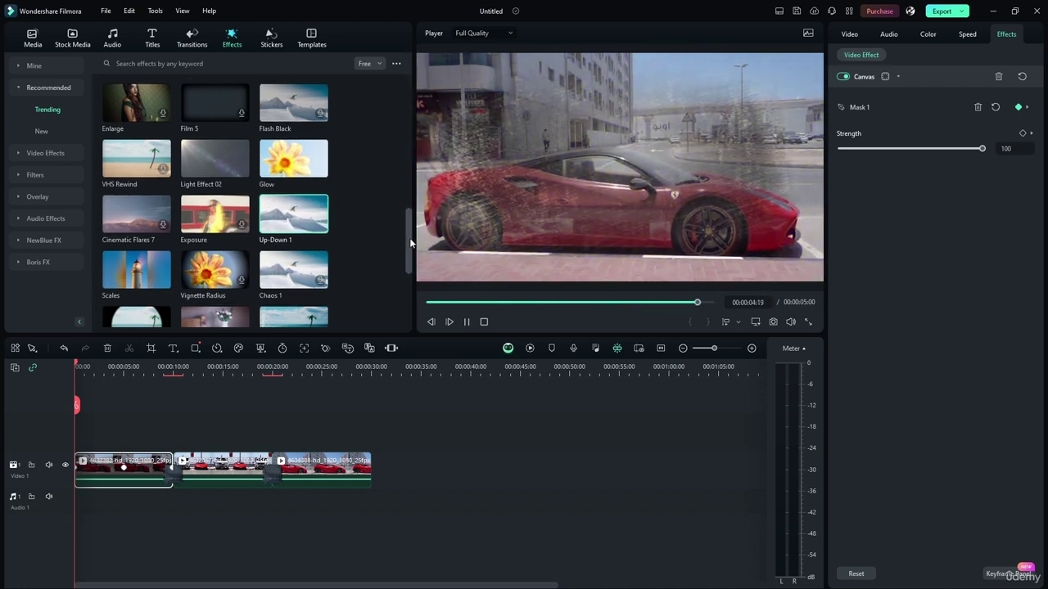
Preview the Hudson, Round Close and Static 2 effects from the trending collection on the first clip.
drag(409, 237, 408, 261)
click(214, 243)
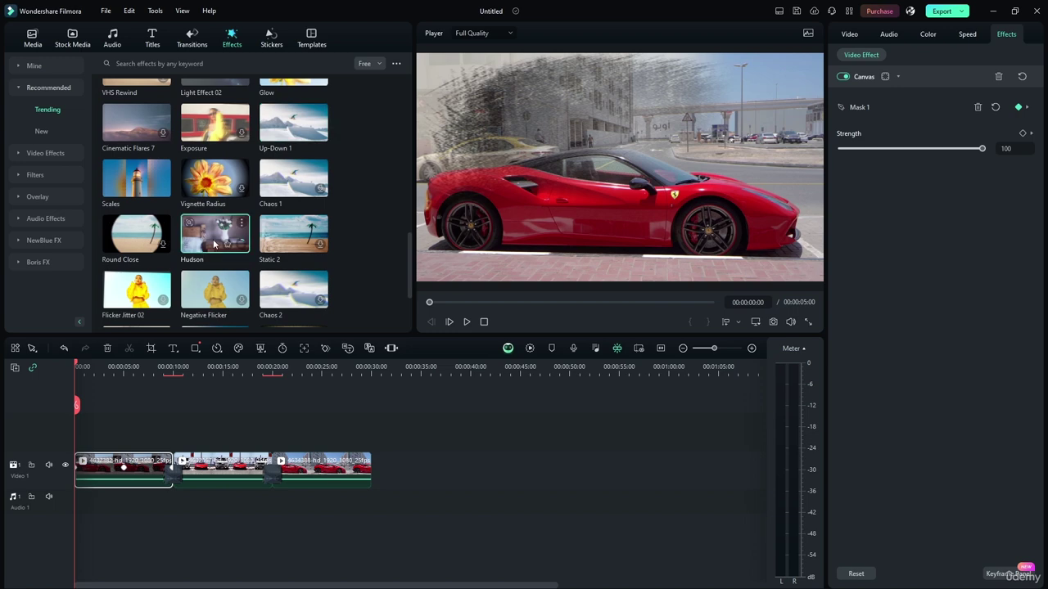
click(160, 246)
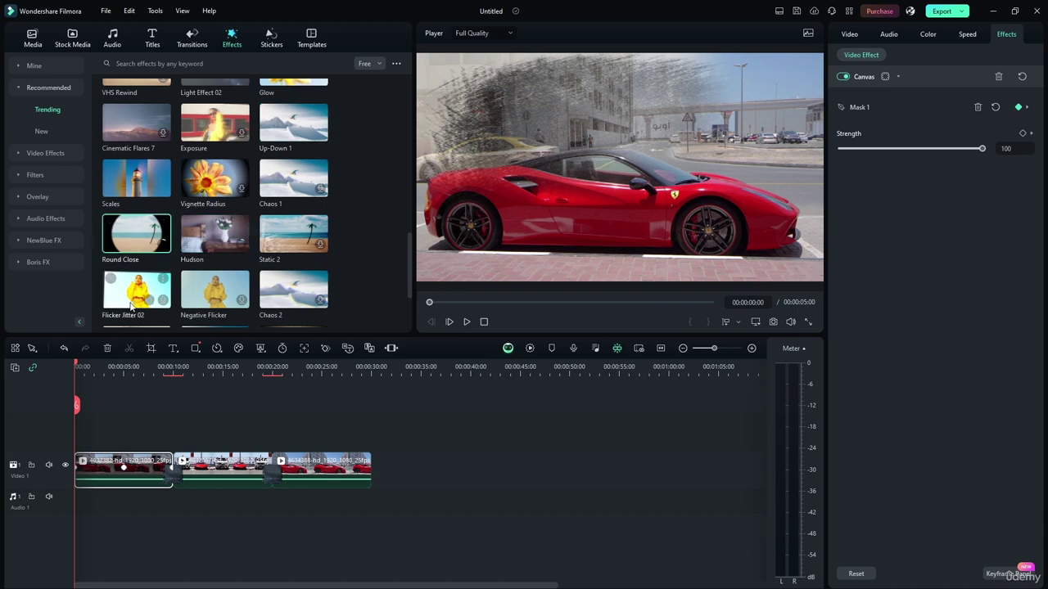
click(281, 240)
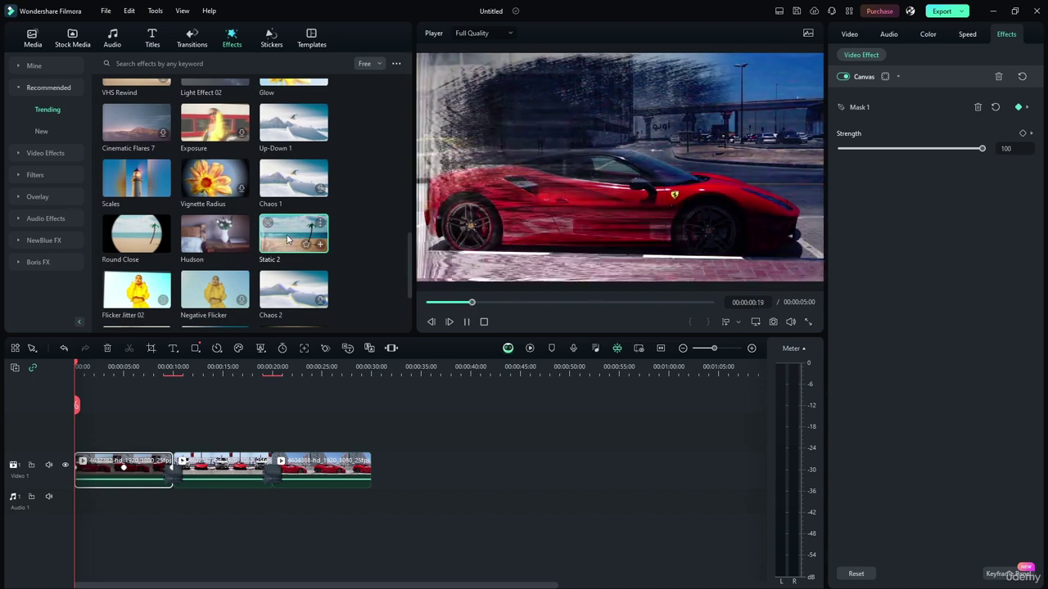
click(209, 237)
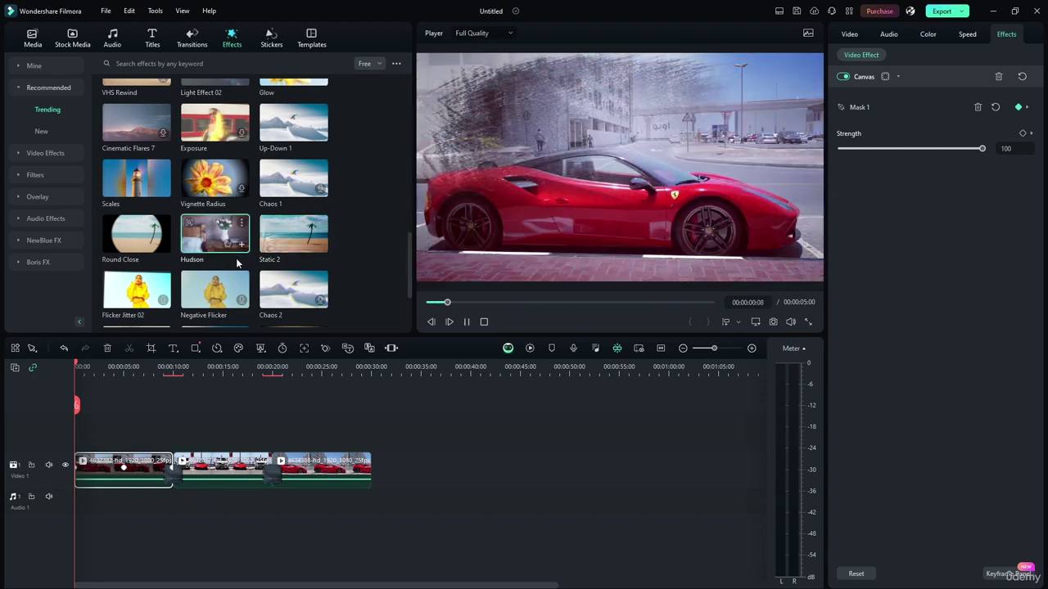
Preview the Round Close effect through its closing circle and pause the playback.
click(162, 242)
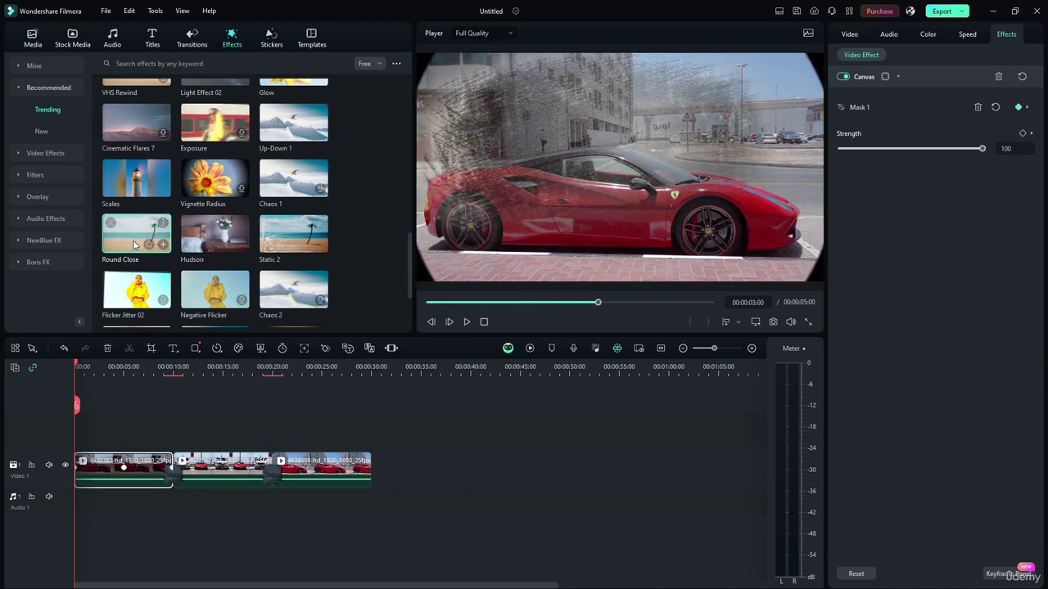
click(466, 321)
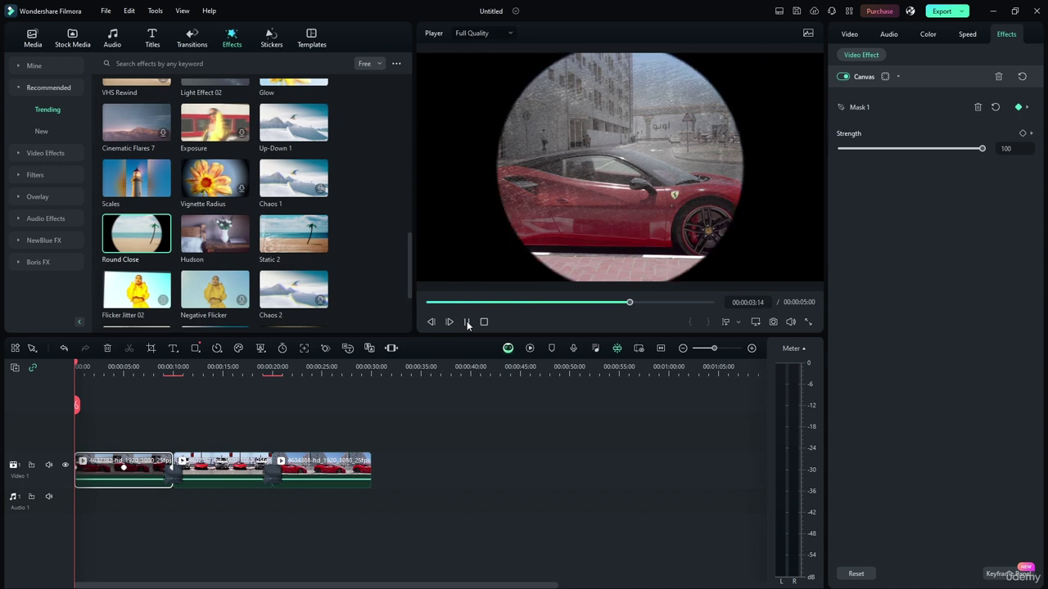
click(471, 323)
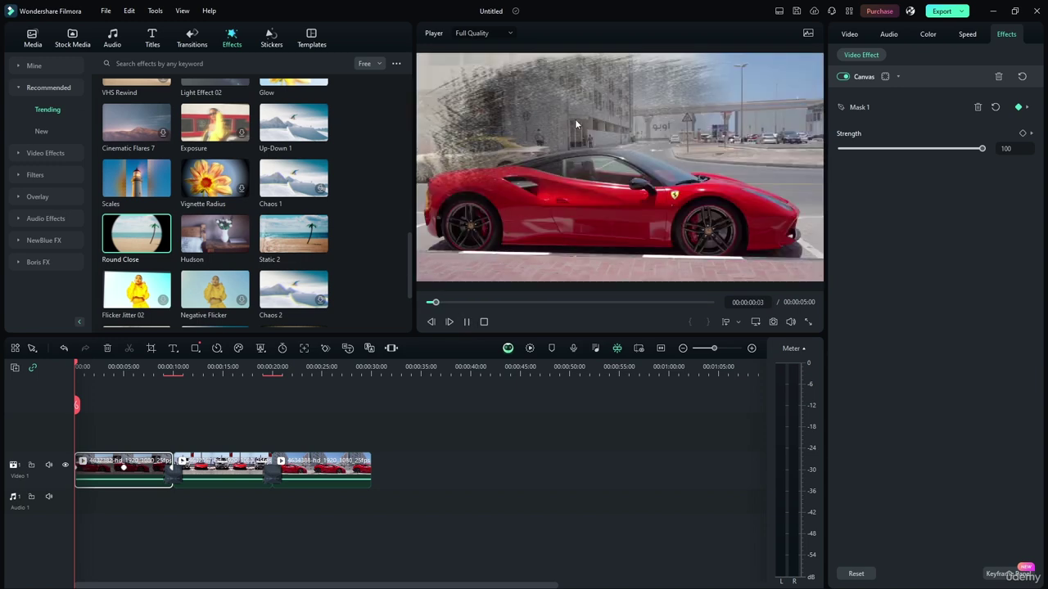
click(467, 327)
Find the Fisheye effect among the trending effects, preview it and rewind the preview to the beginning.
mouse_move(413, 247)
mouse_down()
mouse_move(409, 277)
mouse_move(404, 265)
mouse_up()
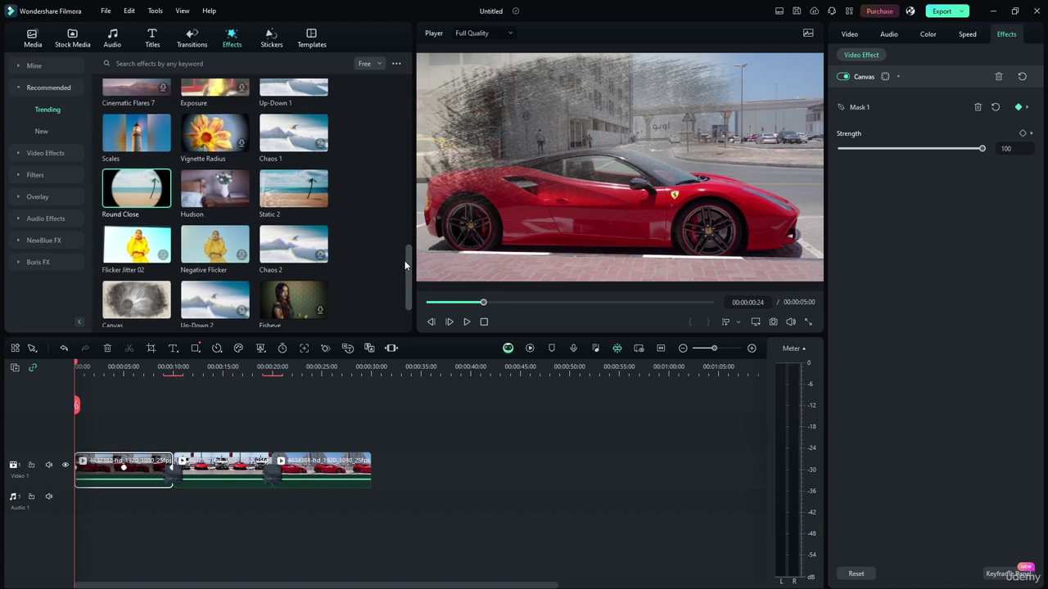
scroll(405, 260, down, 1)
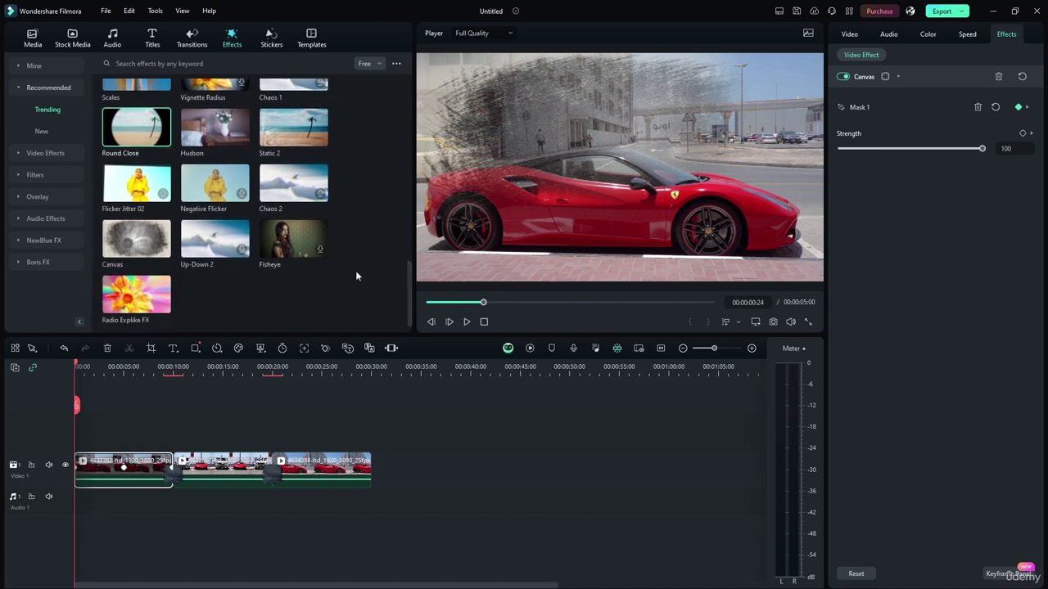
click(296, 238)
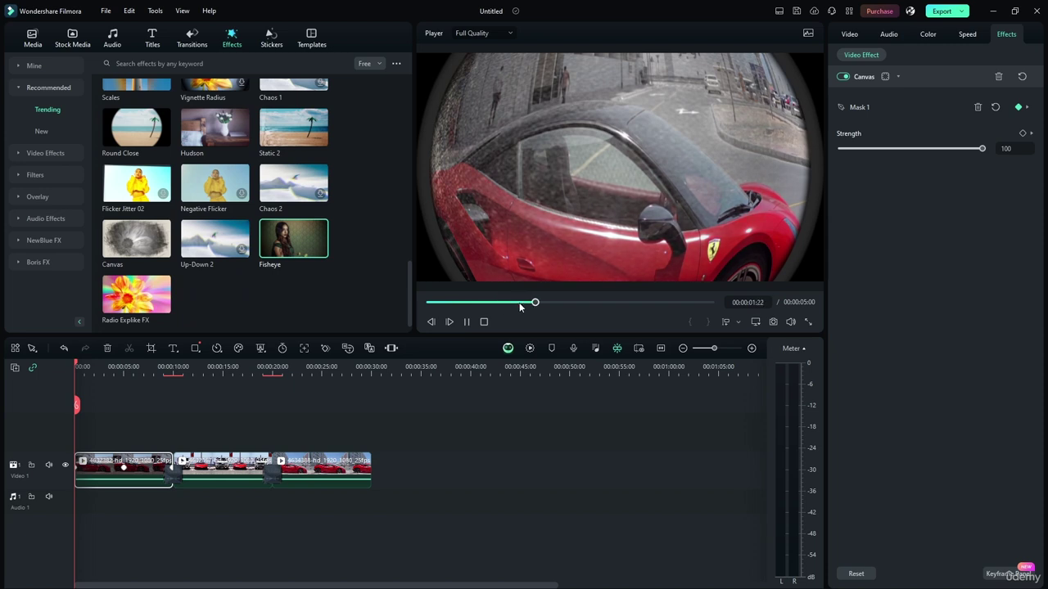
drag(508, 304, 403, 303)
Clear all used masks from the first clip's Canvas effect and lower its Strength to 61.
click(114, 471)
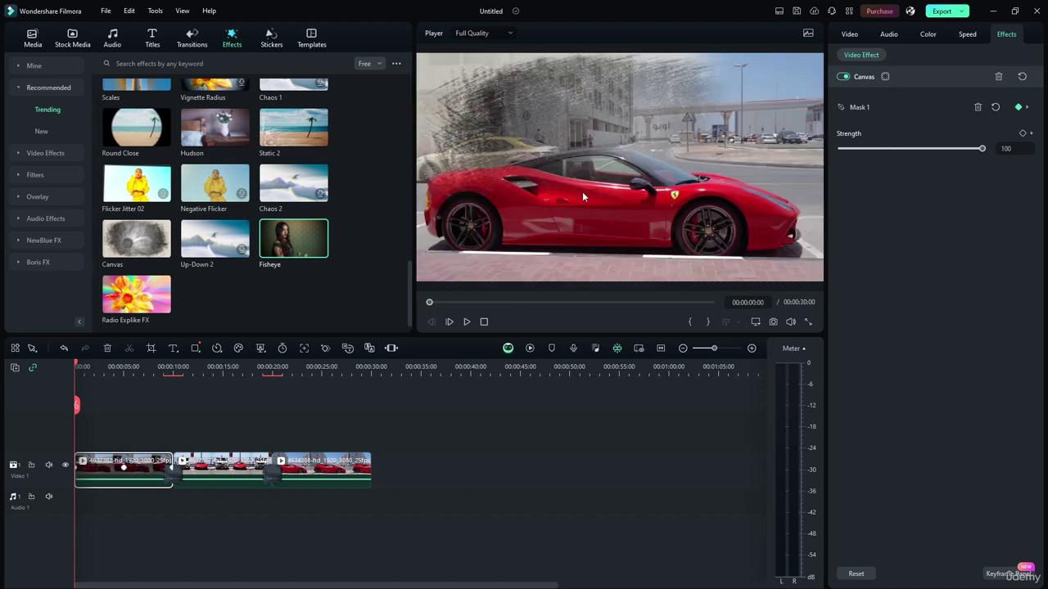
drag(555, 106, 629, 161)
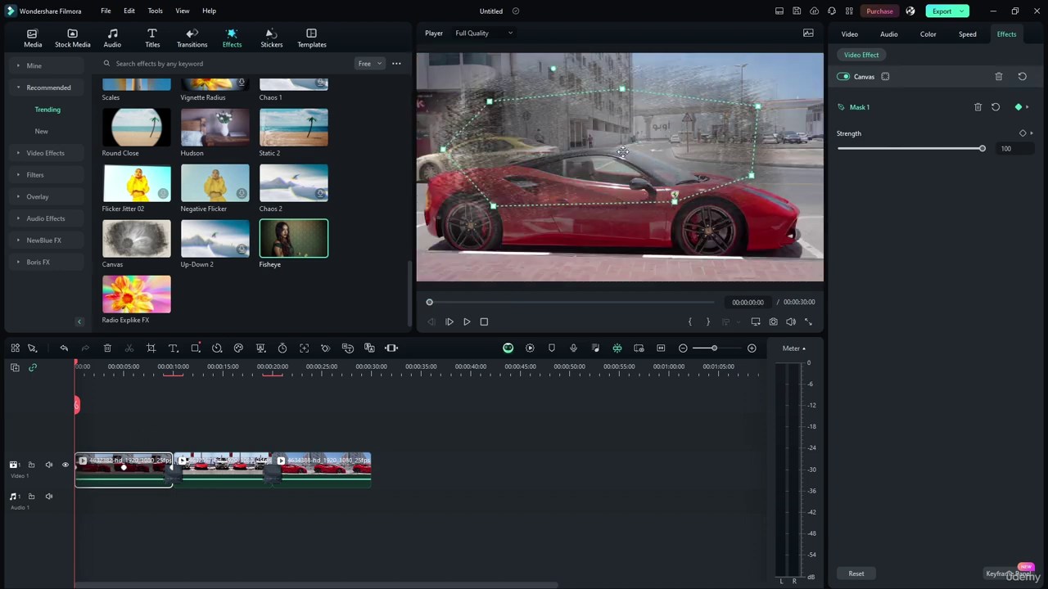
click(888, 76)
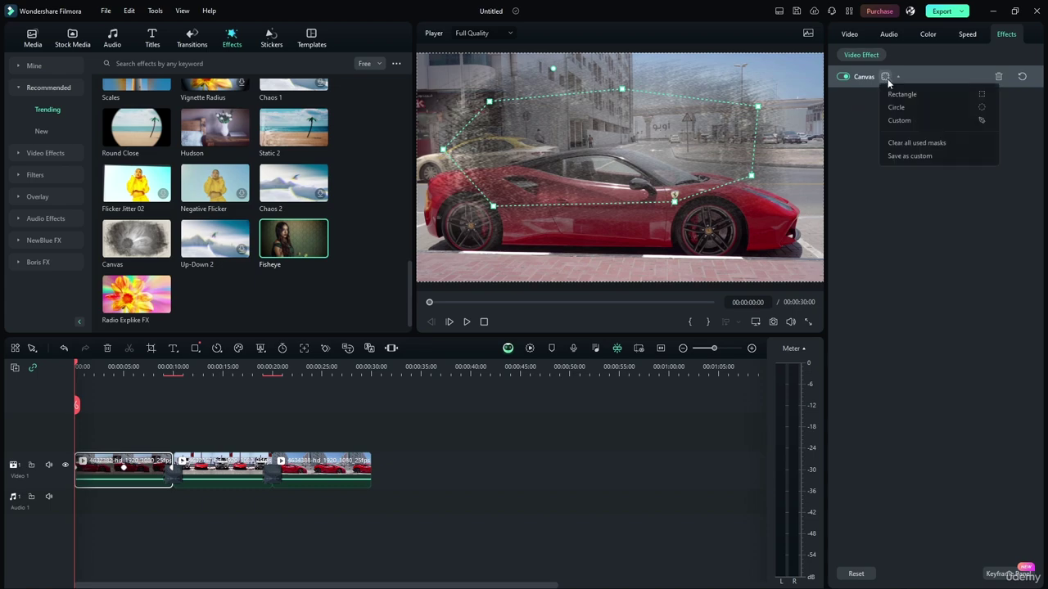
click(905, 142)
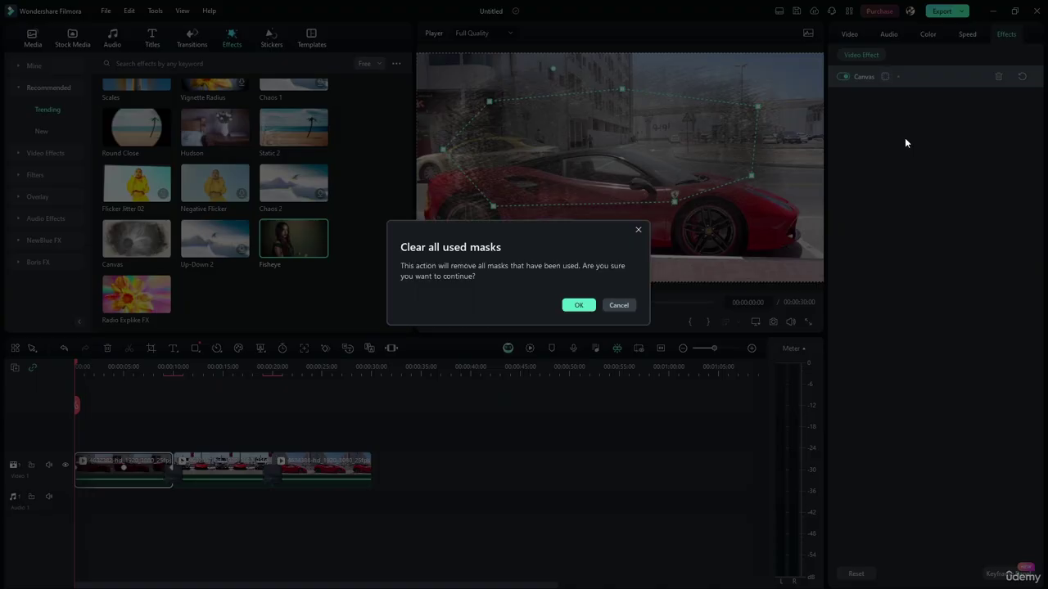
click(579, 305)
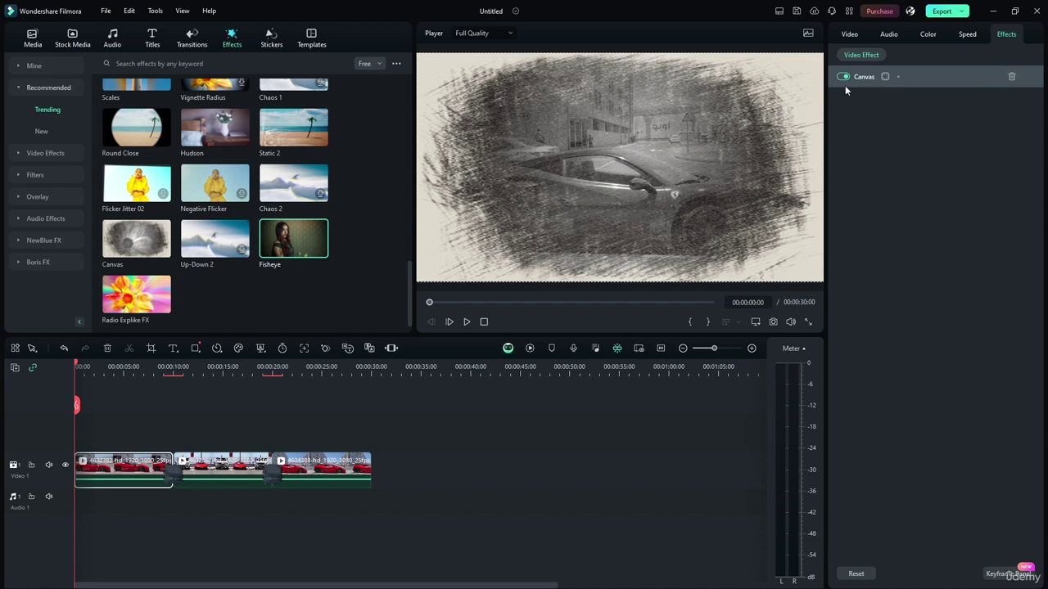
click(901, 75)
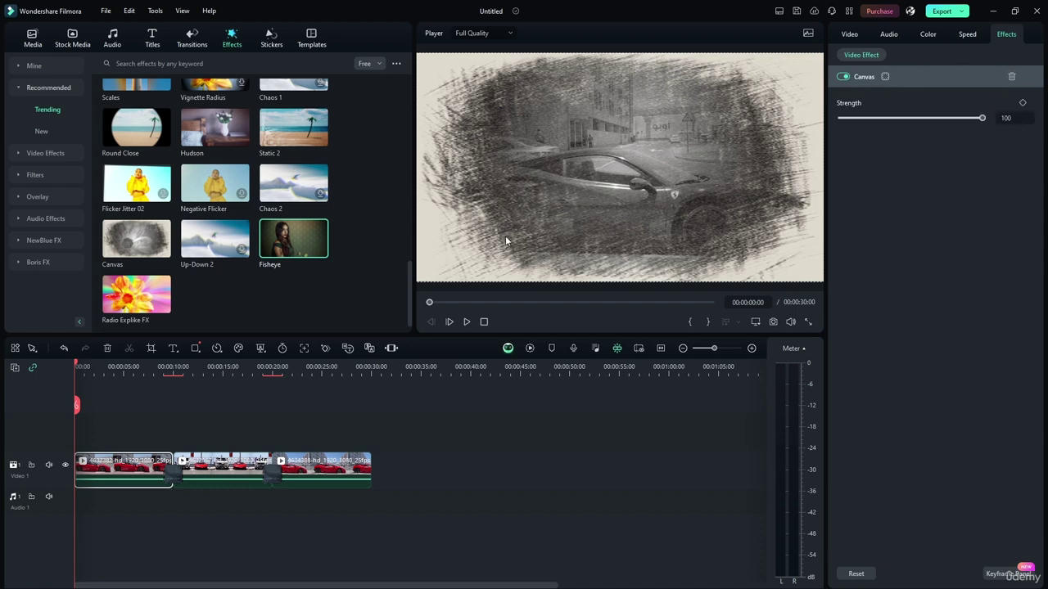
mouse_move(982, 118)
mouse_down()
mouse_move(882, 118)
mouse_move(924, 118)
mouse_up()
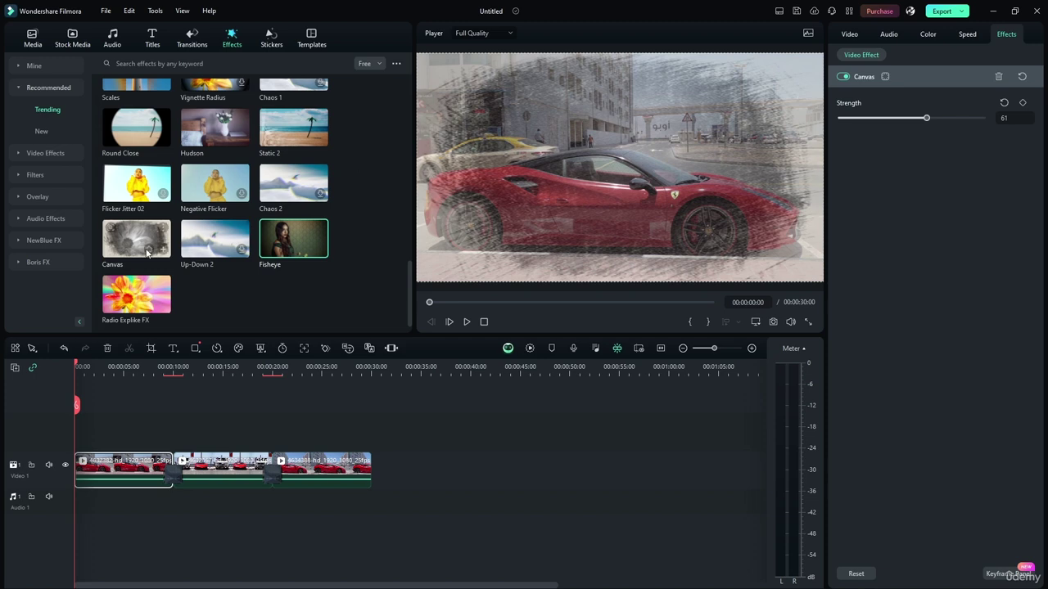
Apply the Fisheye effect to the first clip and try out its Radius and Opacity alongside the Canvas Strength.
click(320, 250)
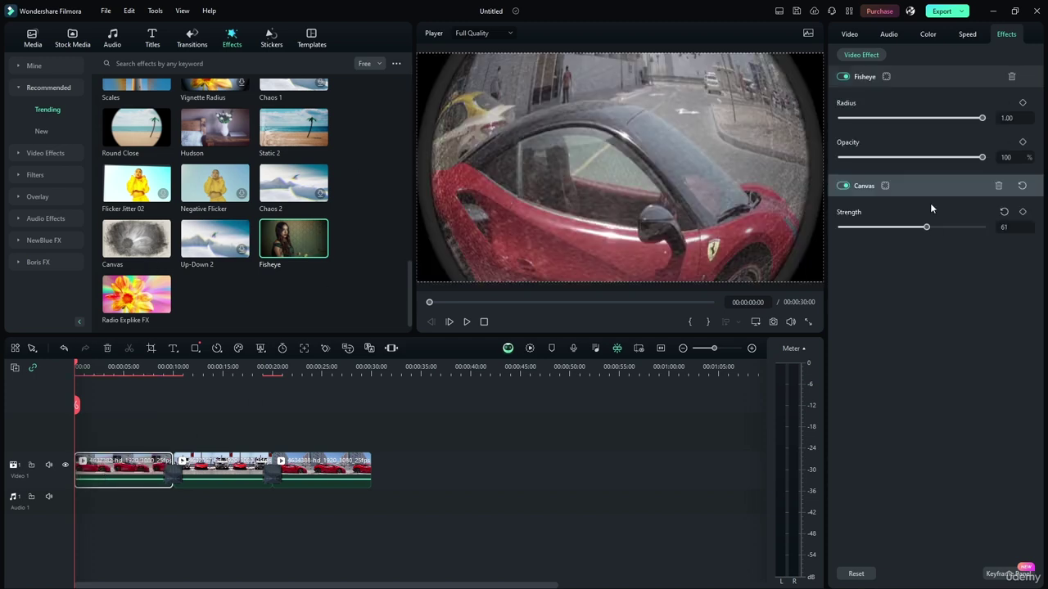
mouse_move(982, 118)
mouse_down()
mouse_move(954, 118)
mouse_move(988, 121)
mouse_up()
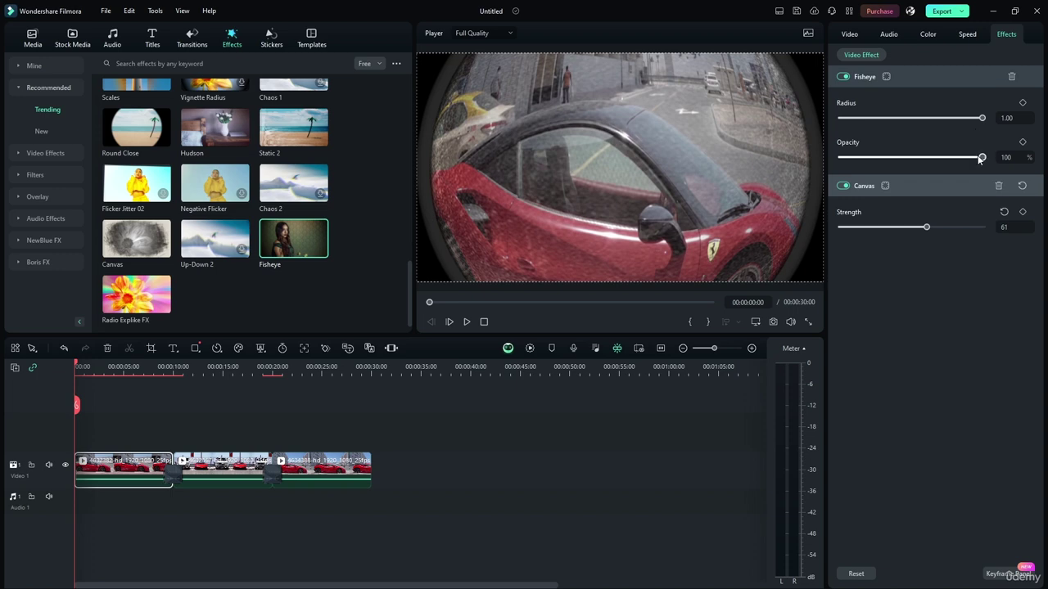
mouse_move(982, 157)
mouse_down()
mouse_move(946, 158)
mouse_move(987, 156)
mouse_up()
mouse_move(922, 227)
mouse_down()
mouse_move(893, 227)
mouse_move(926, 226)
mouse_up()
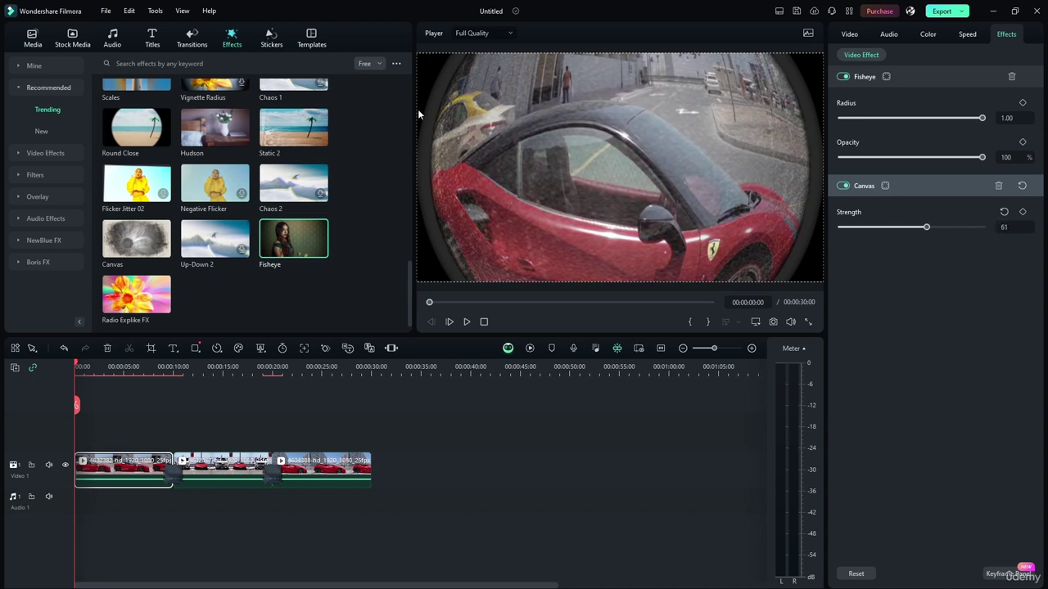
Set the Fisheye effect's Radius to 0.78 during playback and move the playhead back to 00:00:04:00.
click(912, 76)
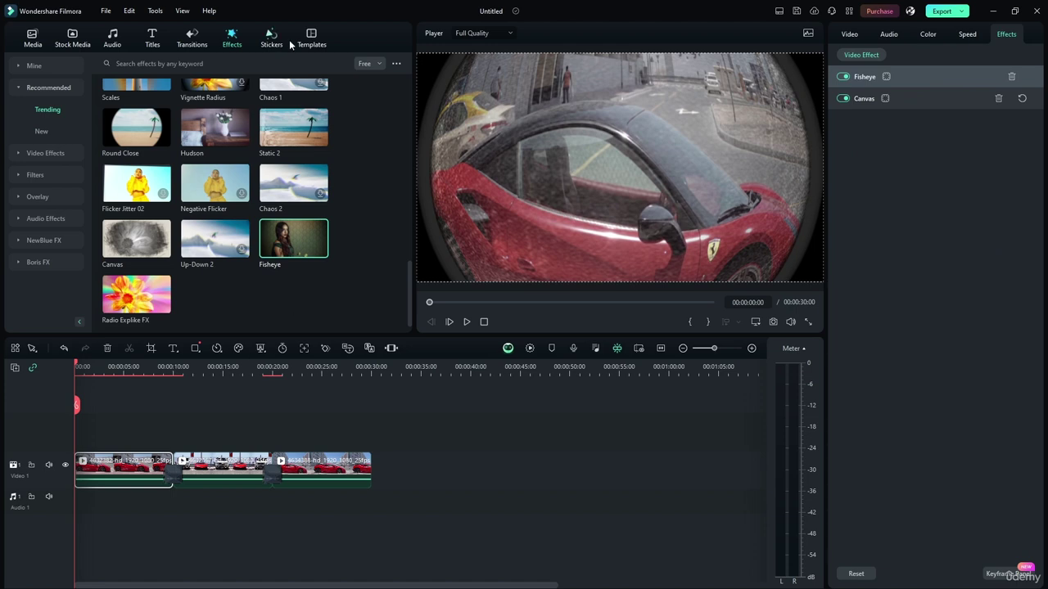
click(467, 321)
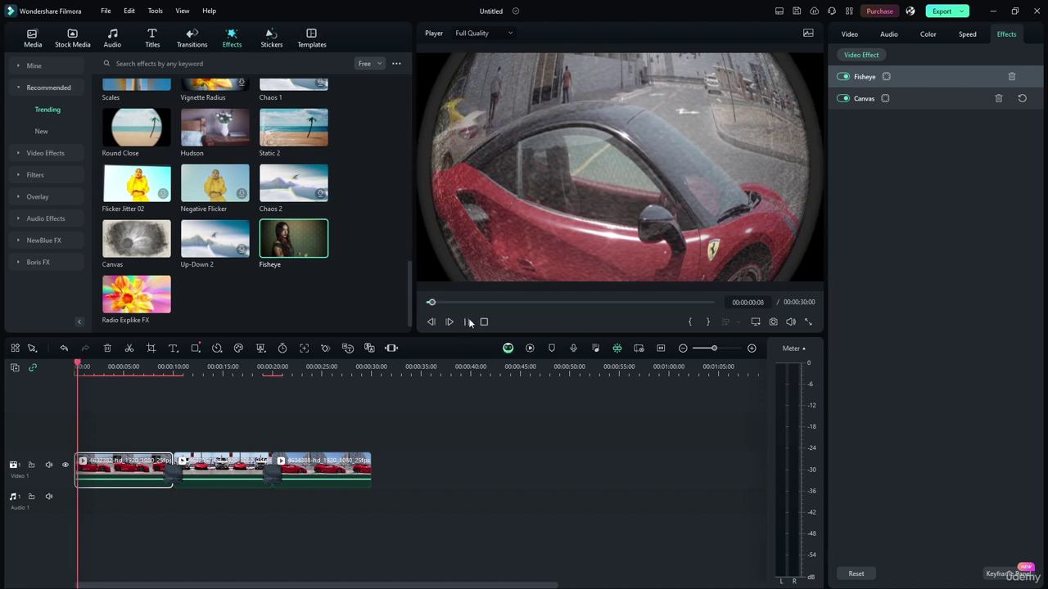
click(906, 77)
drag(981, 118, 769, 117)
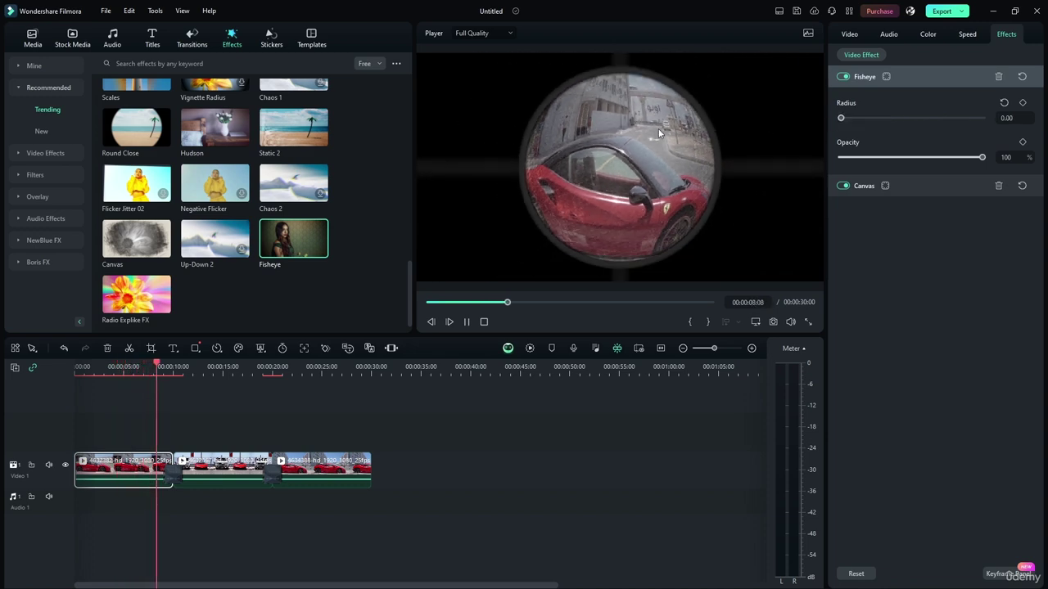
drag(840, 118, 950, 118)
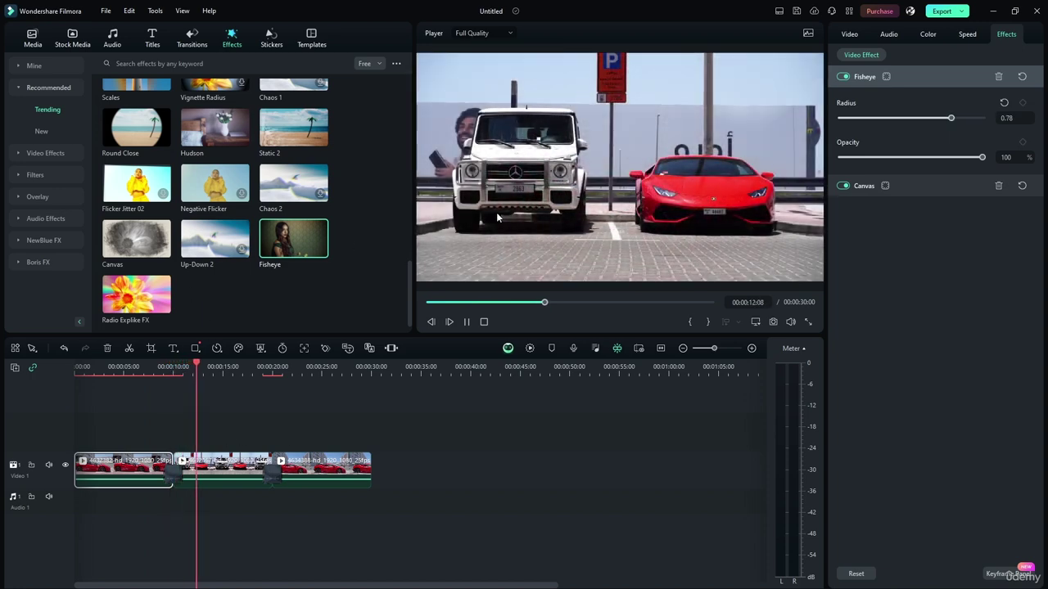
click(467, 323)
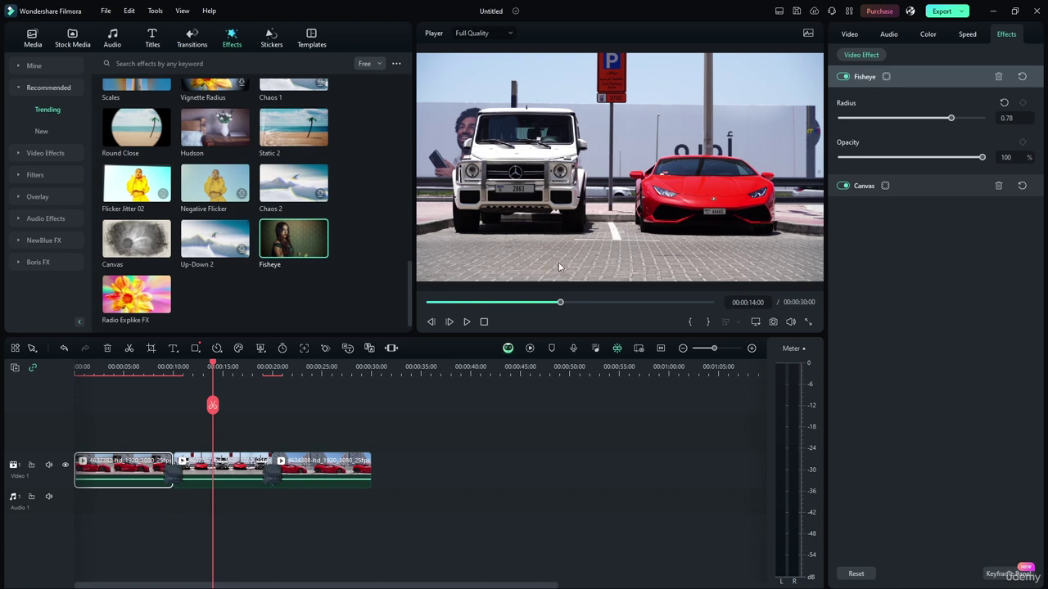
drag(215, 362, 113, 387)
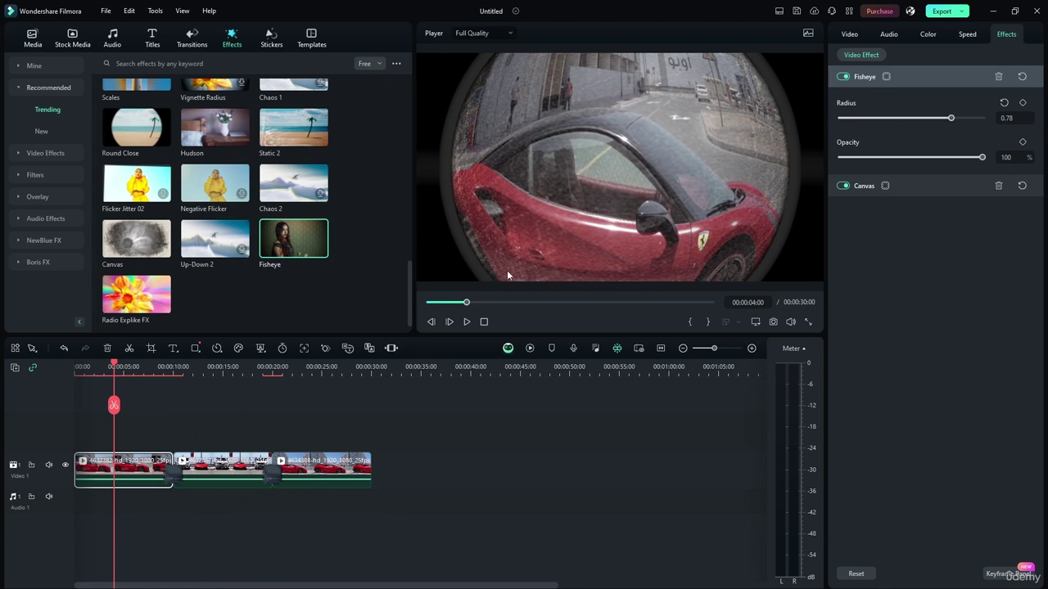
Delete the second and third car clips from the timeline, keeping only the first clip.
click(172, 475)
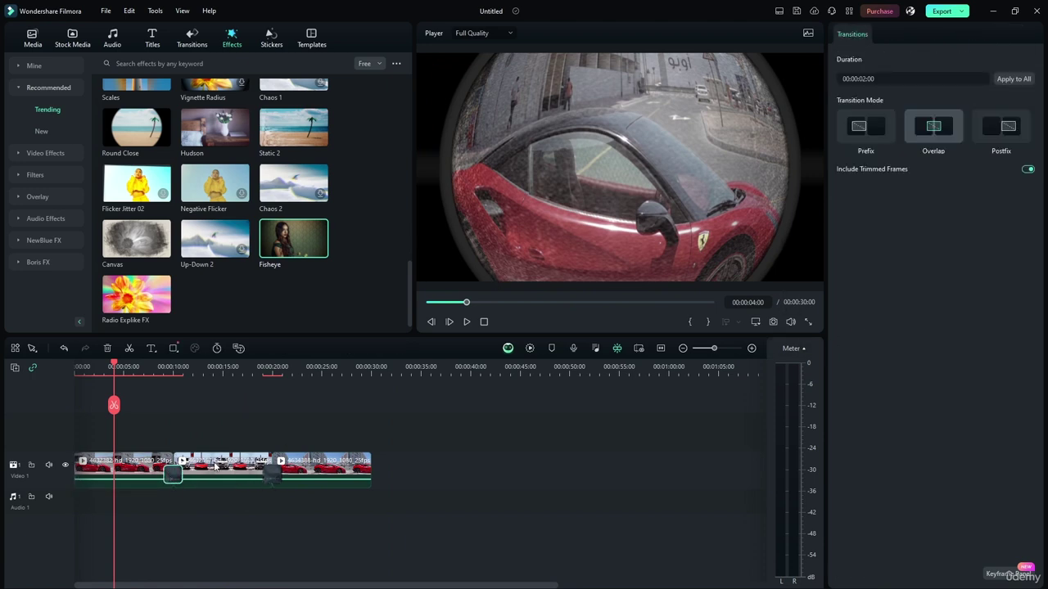
click(241, 467)
key(Delete)
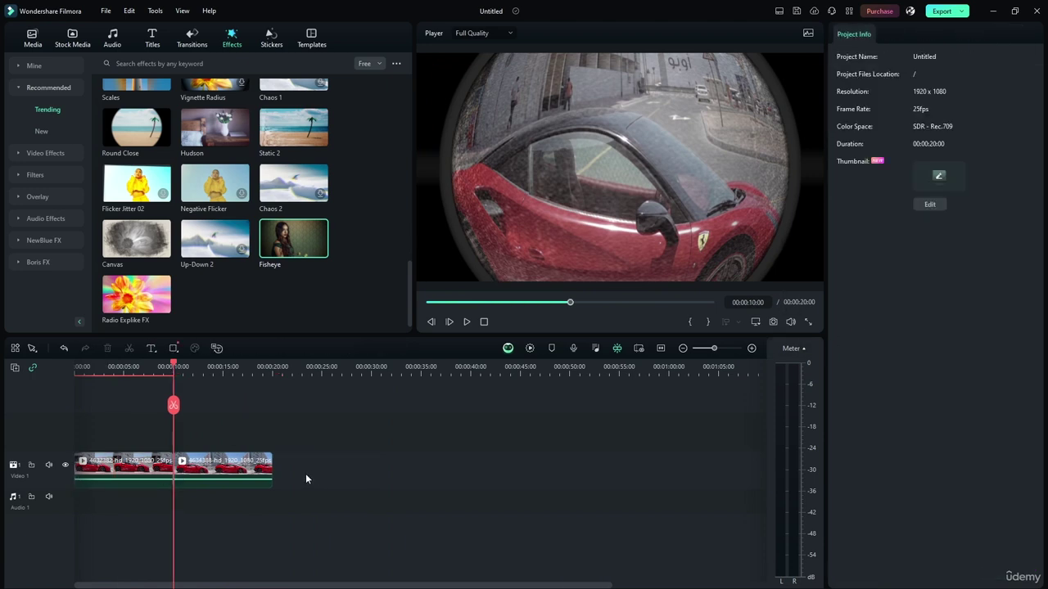
click(246, 468)
key(Delete)
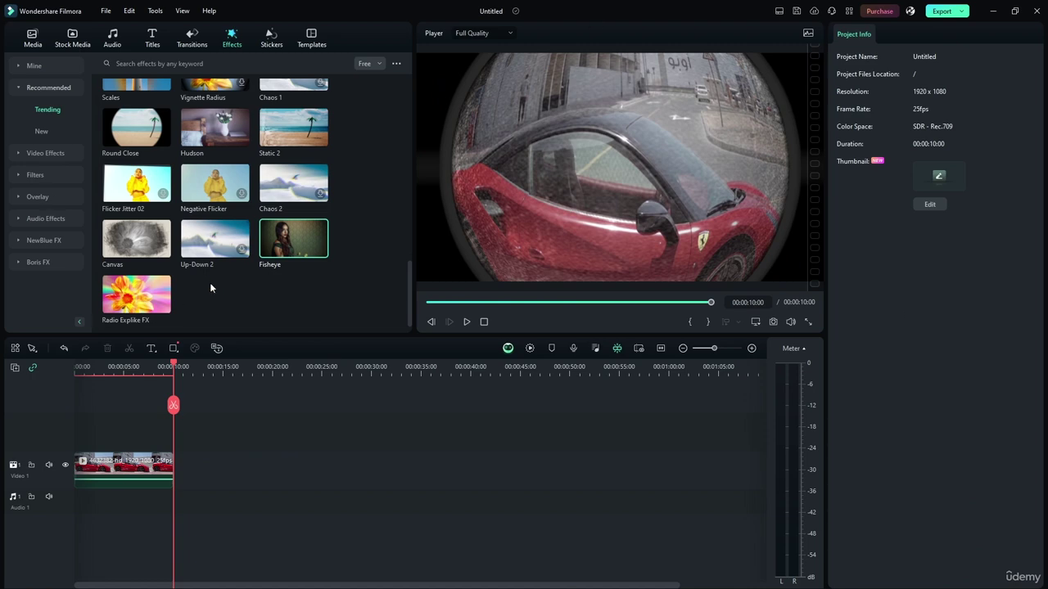
Return to the top of the trending effects and advance the featured packs to Hit The Road.
scroll(209, 282, up, 10)
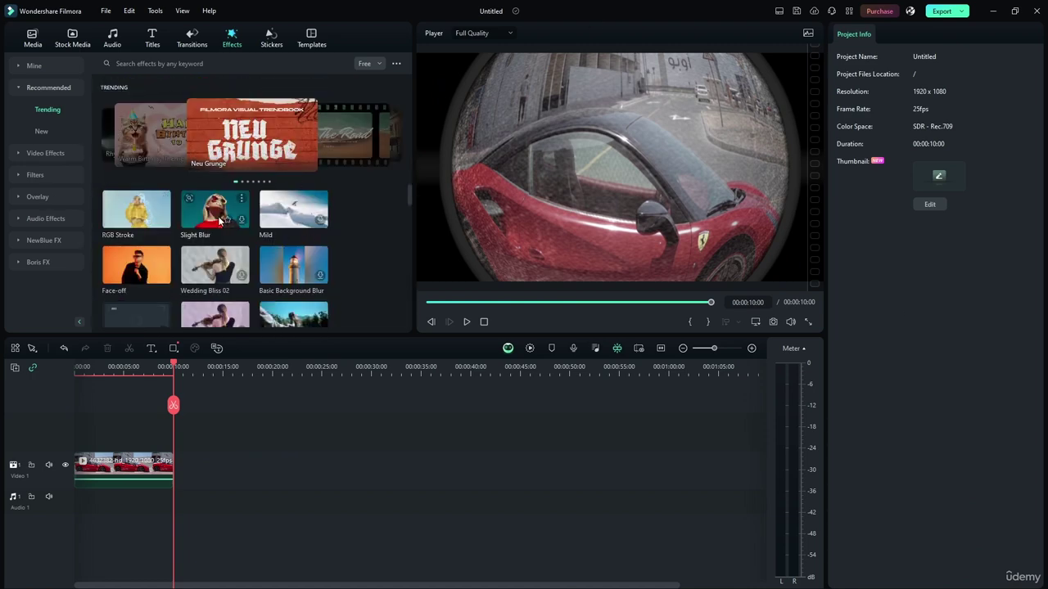
click(395, 133)
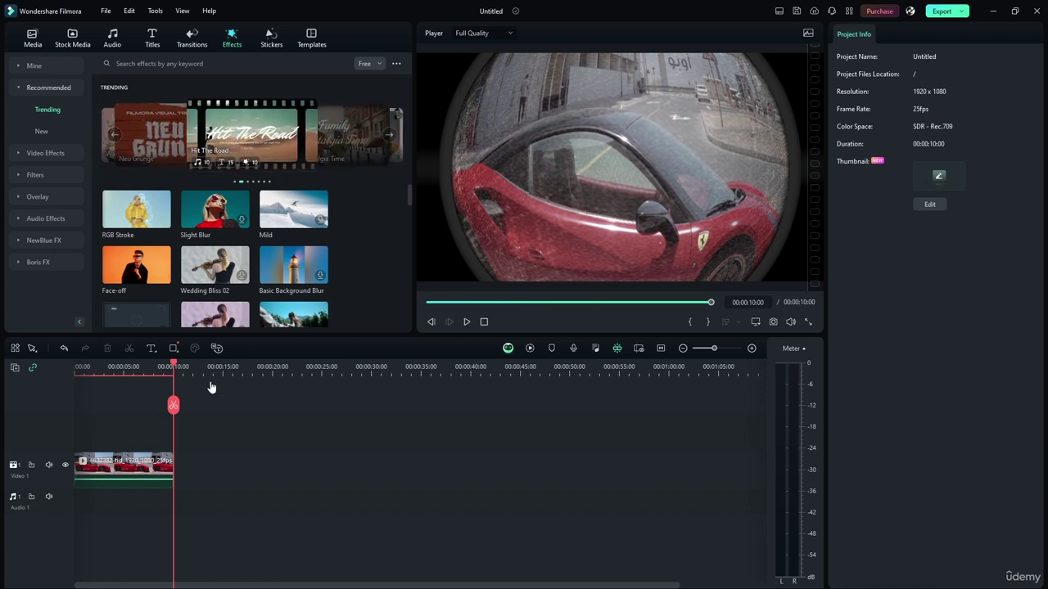
Open the Hit The Road pack, download it and return to the trending effects.
click(235, 122)
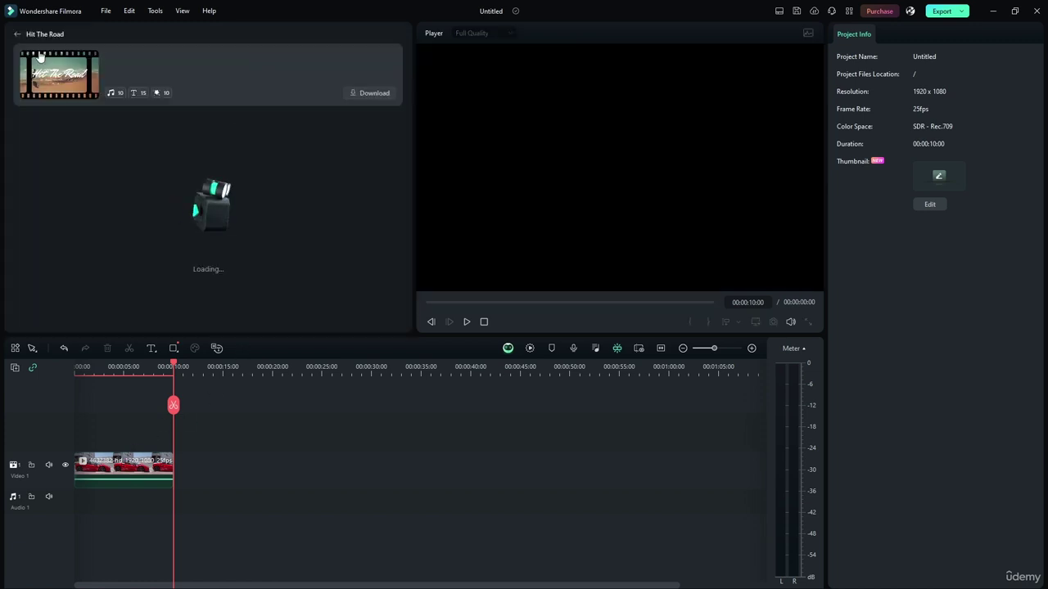
click(370, 92)
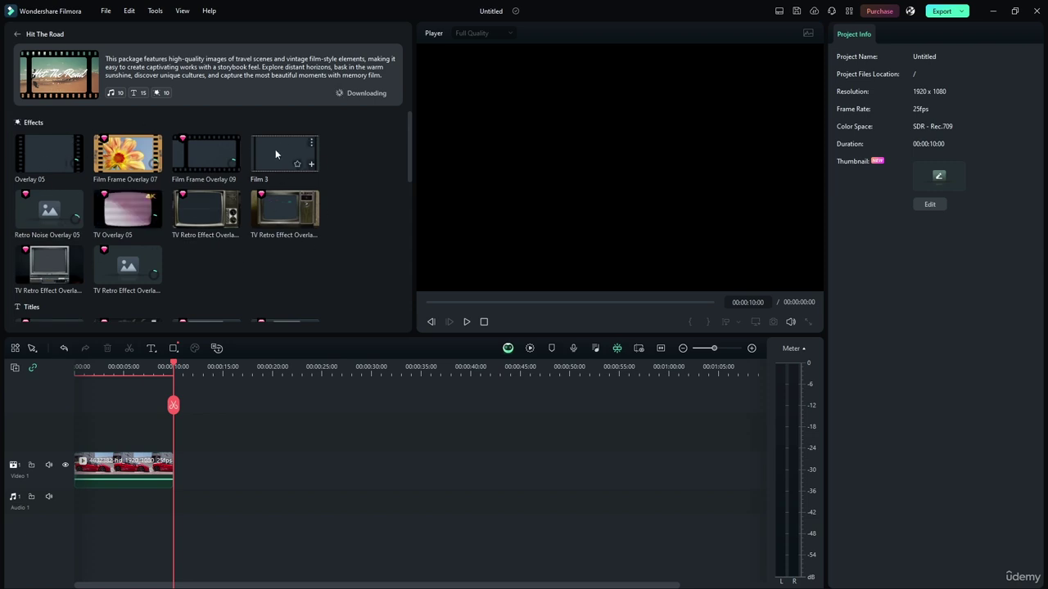
click(17, 33)
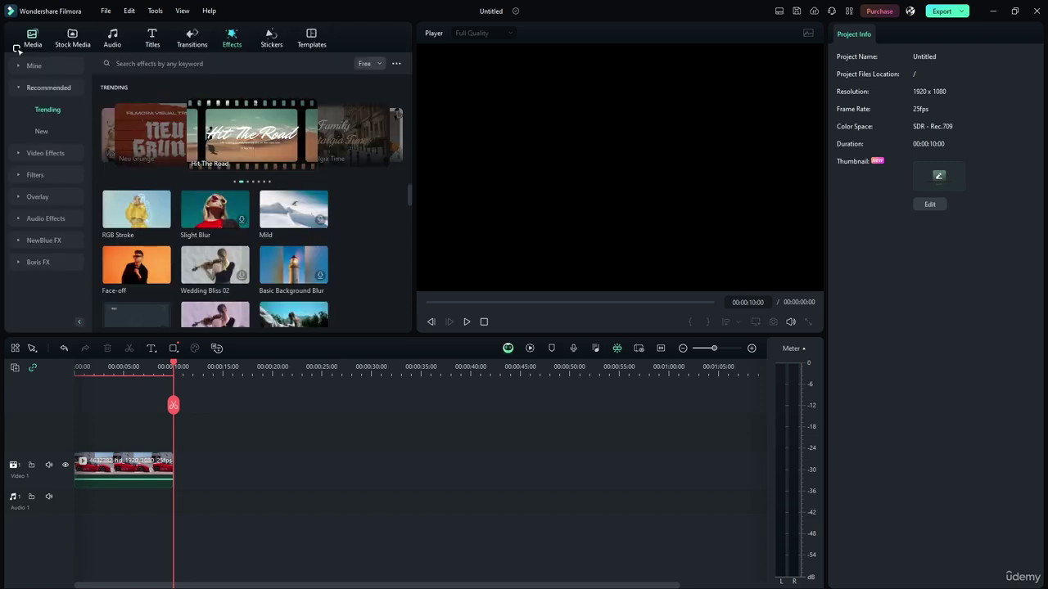
Browse the trending effects and filter them to show only paid ones.
scroll(323, 223, down, 2)
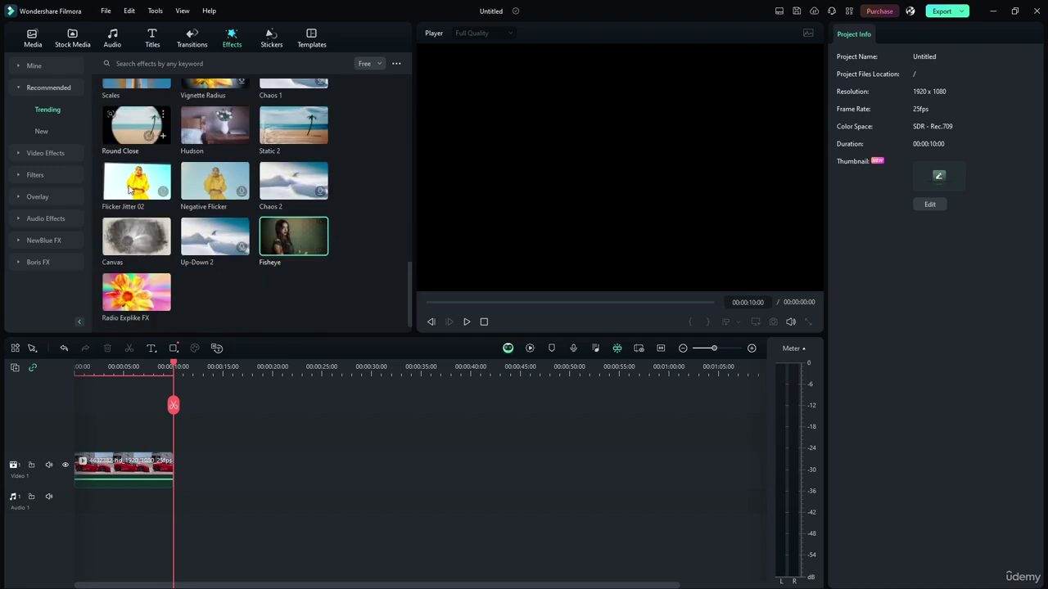
scroll(262, 219, up, 2)
scroll(190, 214, down, 4)
scroll(190, 215, down, 5)
click(368, 64)
click(373, 106)
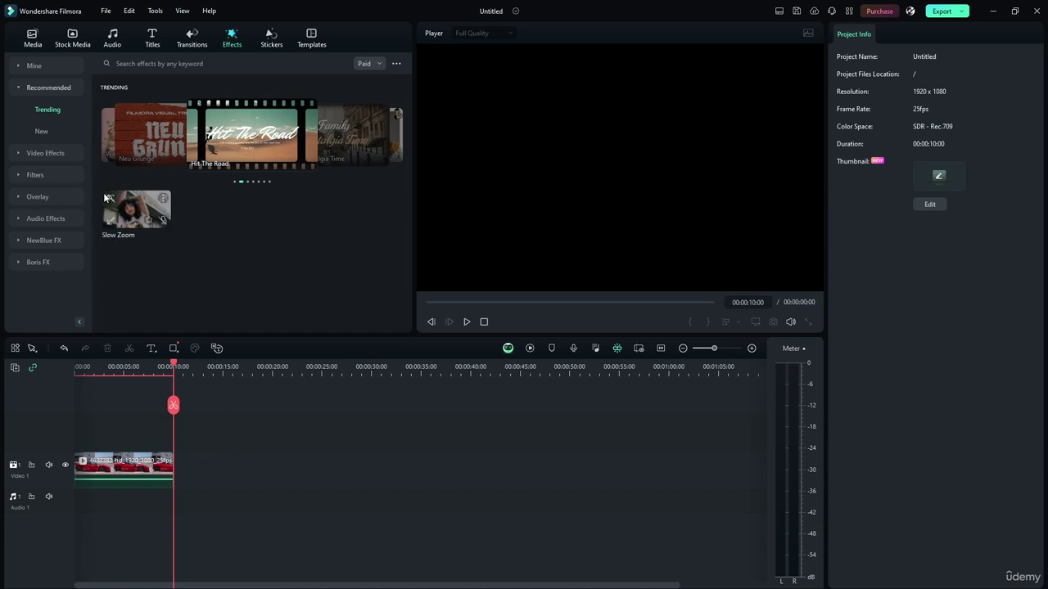
Set the trending effects filter back to Free and look through the free effects.
double_click(376, 62)
click(374, 63)
click(375, 93)
scroll(360, 245, down, 5)
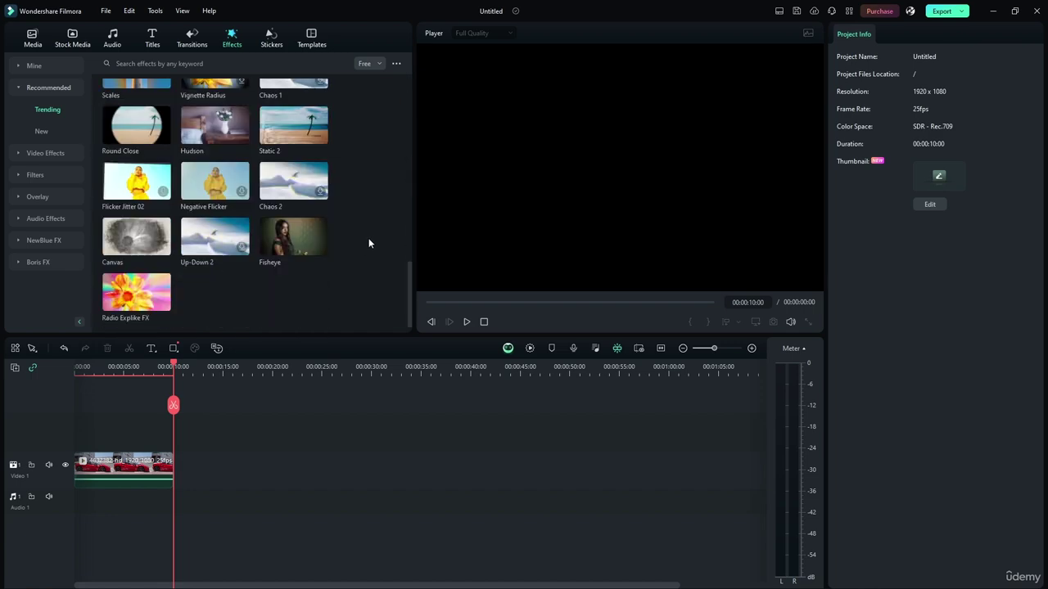
scroll(367, 239, up, 8)
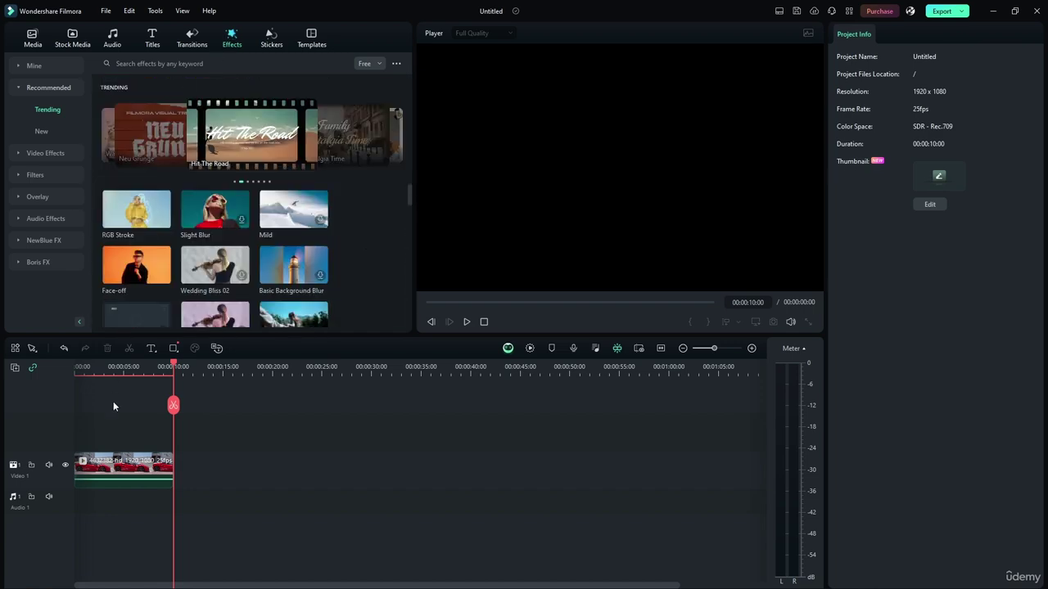
Select the remaining car clip on the timeline to bring up its applied video effects.
click(116, 469)
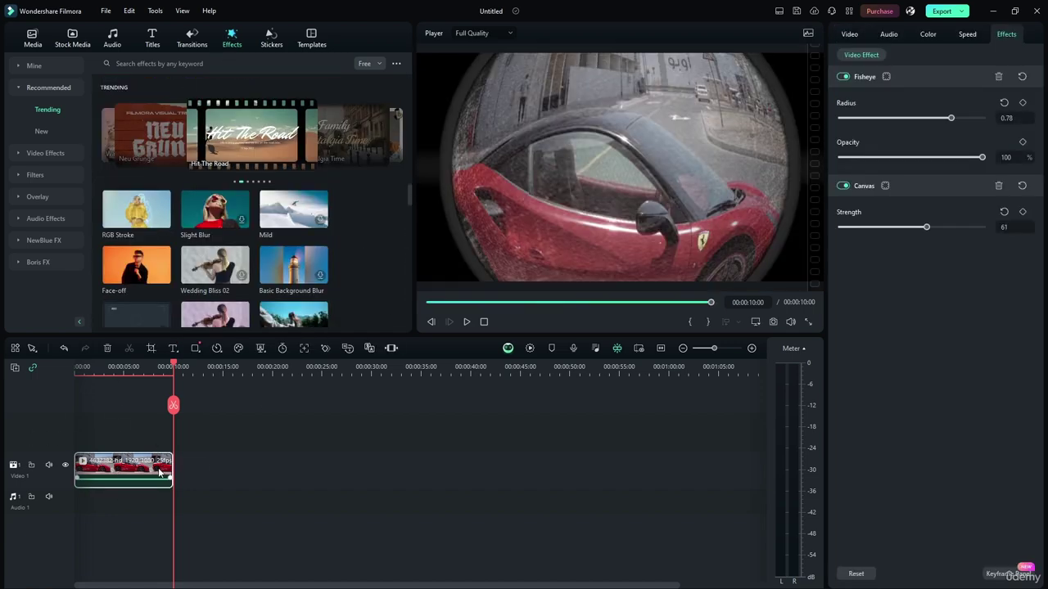